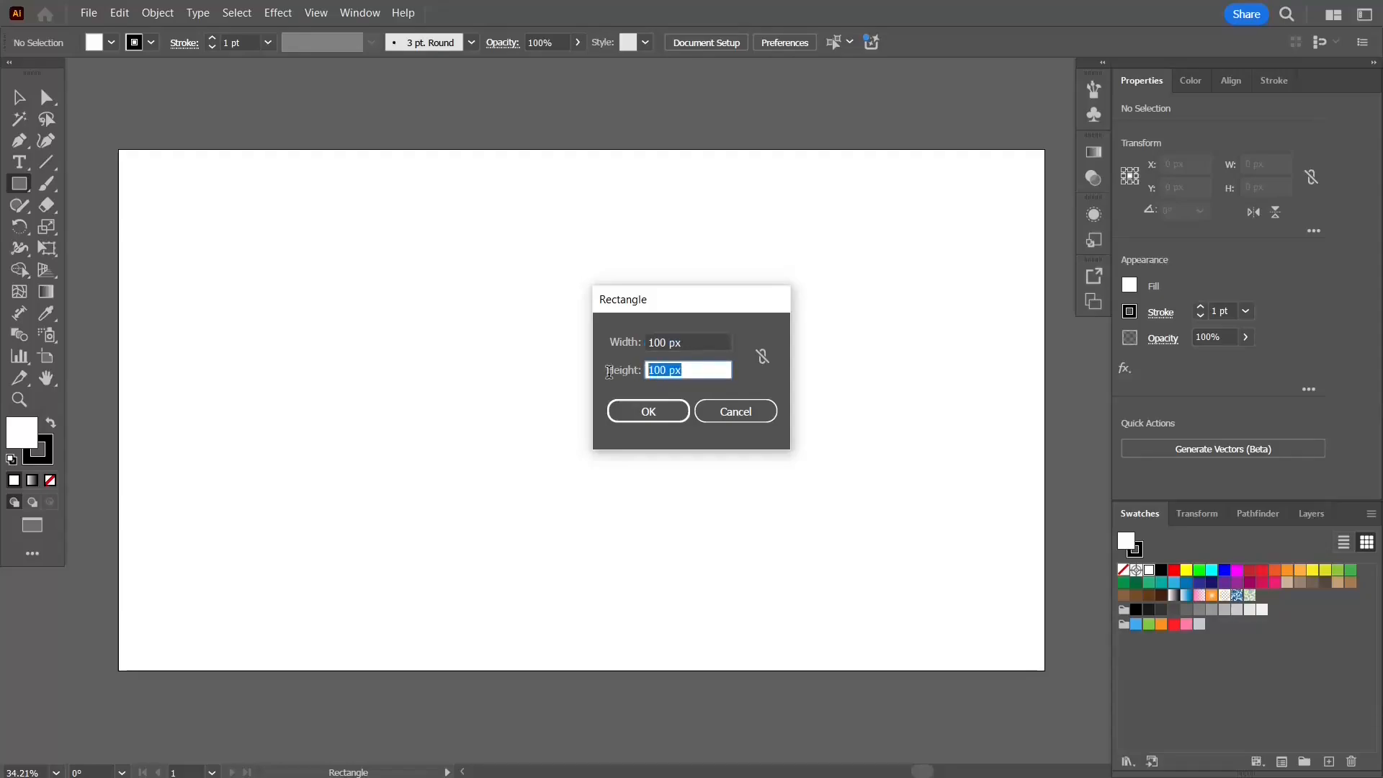
Step: Create a rectangle 100 px wide and 300 px high
type("300")
key("Return")
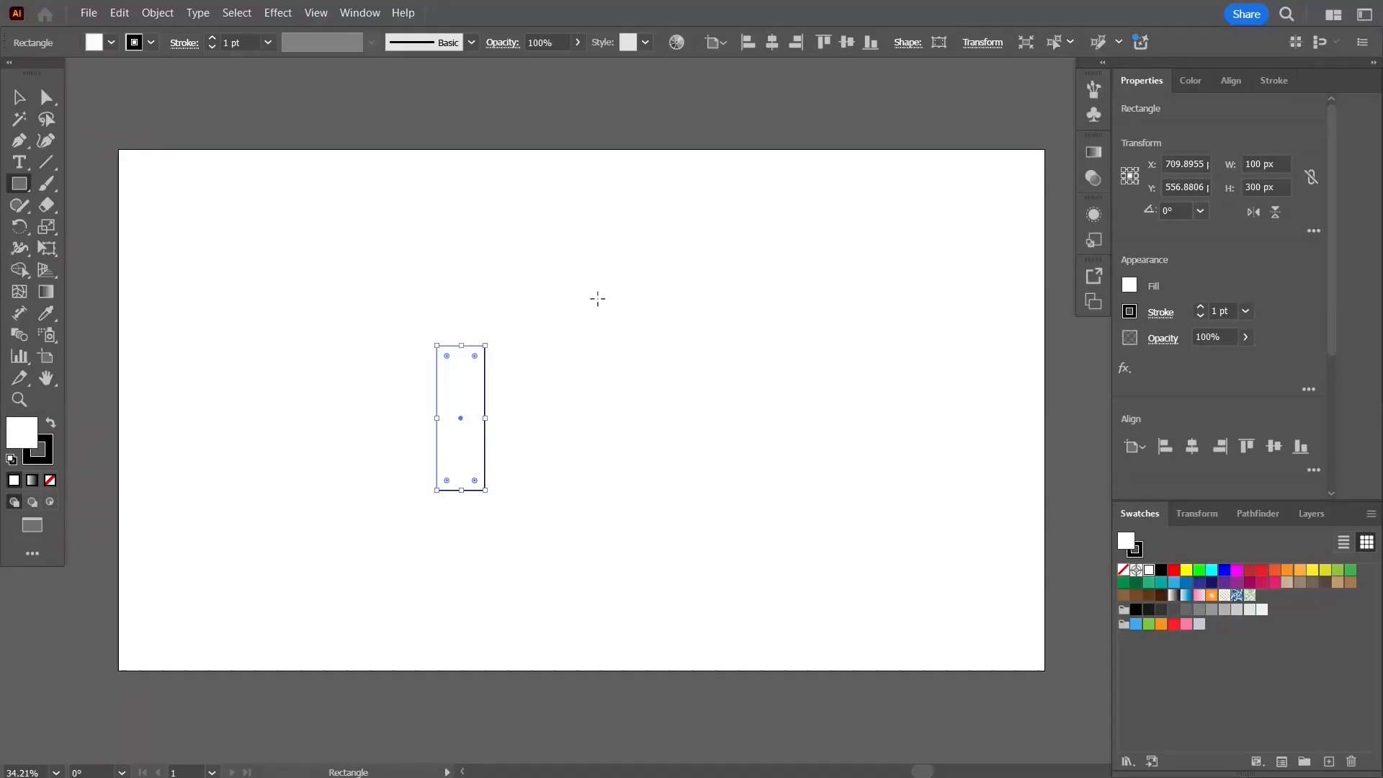
Step: Set the rectangle's height to 200 px
left_click(1271, 185)
type("200")
key("Return")
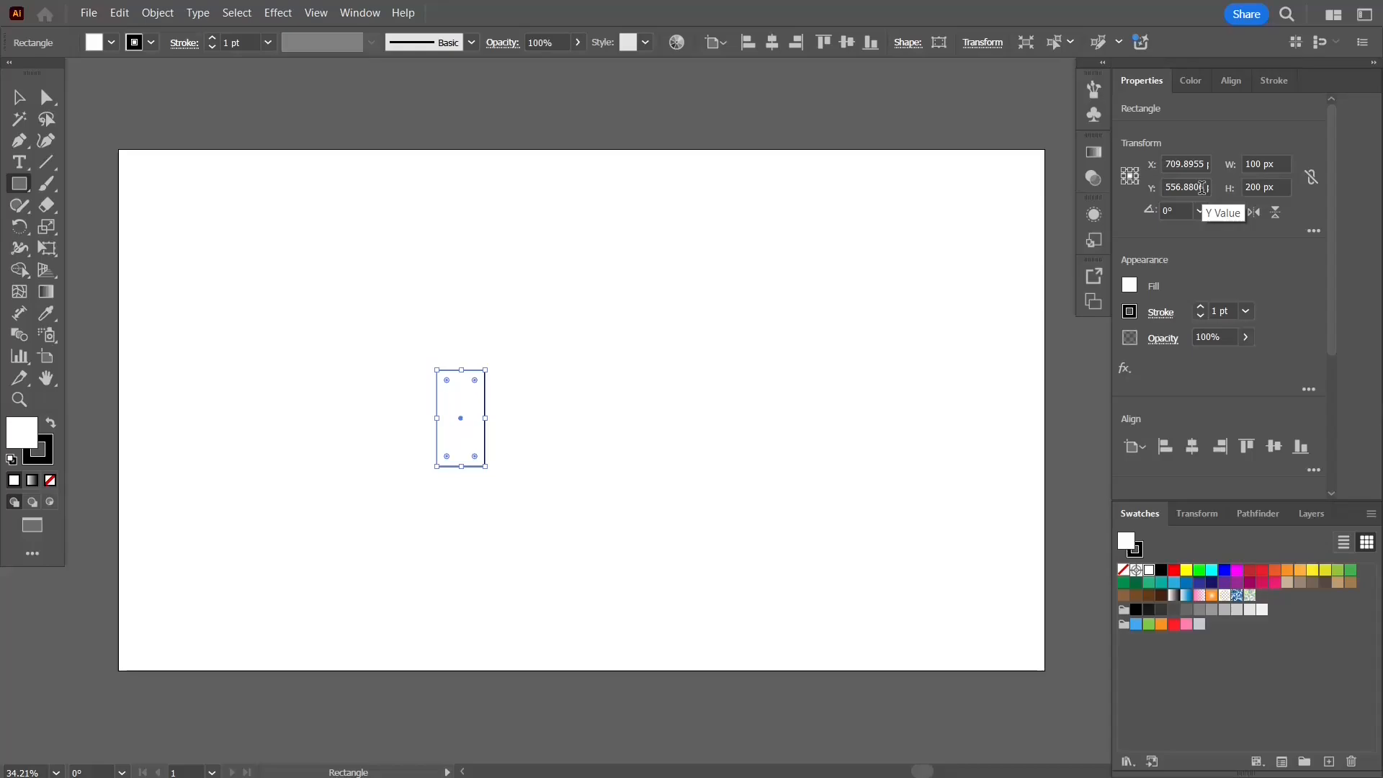
Step: Resize the rectangle to 150 px high and move it into the artboard's lower-left corner
left_click(20, 96)
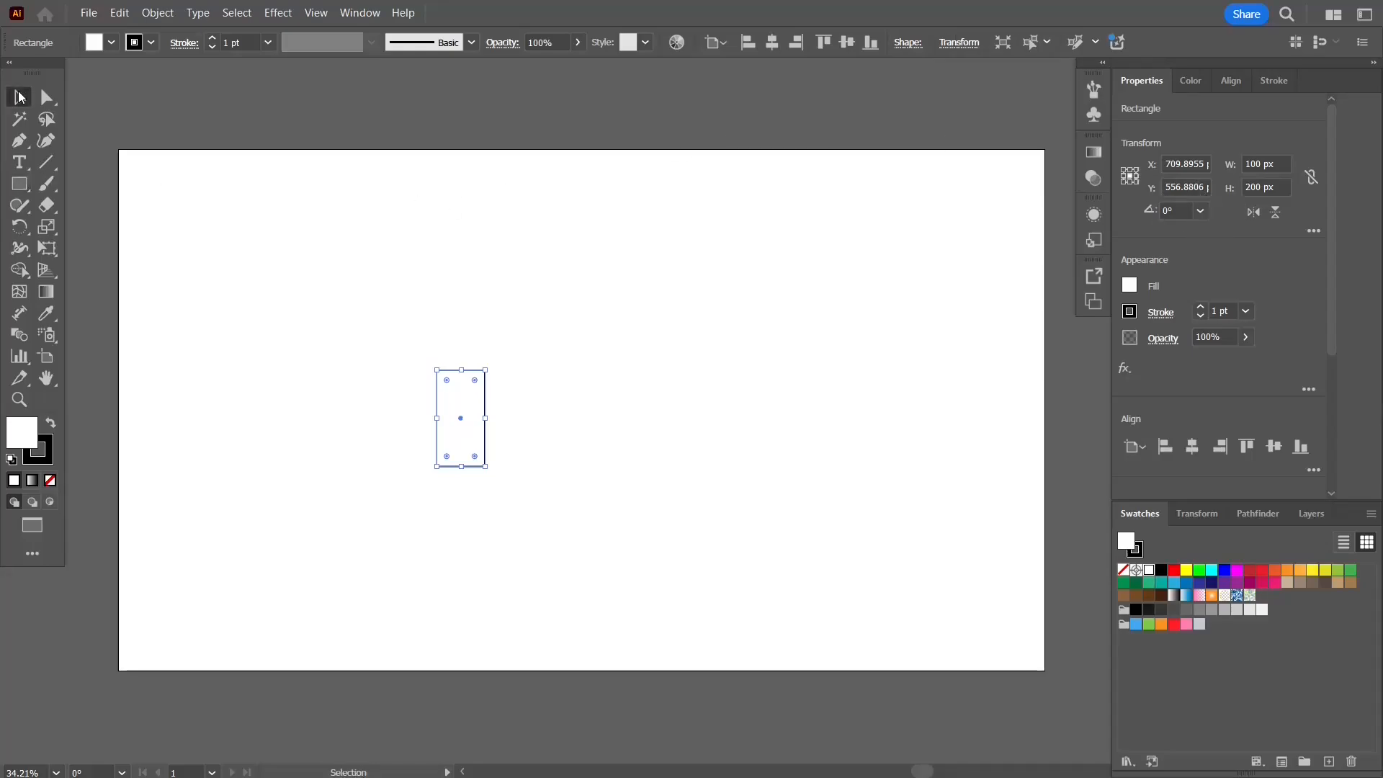
left_click_drag(459, 430, 428, 622)
left_click_drag(1276, 187, 1167, 182)
type("150")
key("Return")
left_click(540, 416)
left_click_drag(286, 627, 286, 646)
Step: Duplicate the rectangle upward to form a stack of five equal bars
left_click(1222, 85)
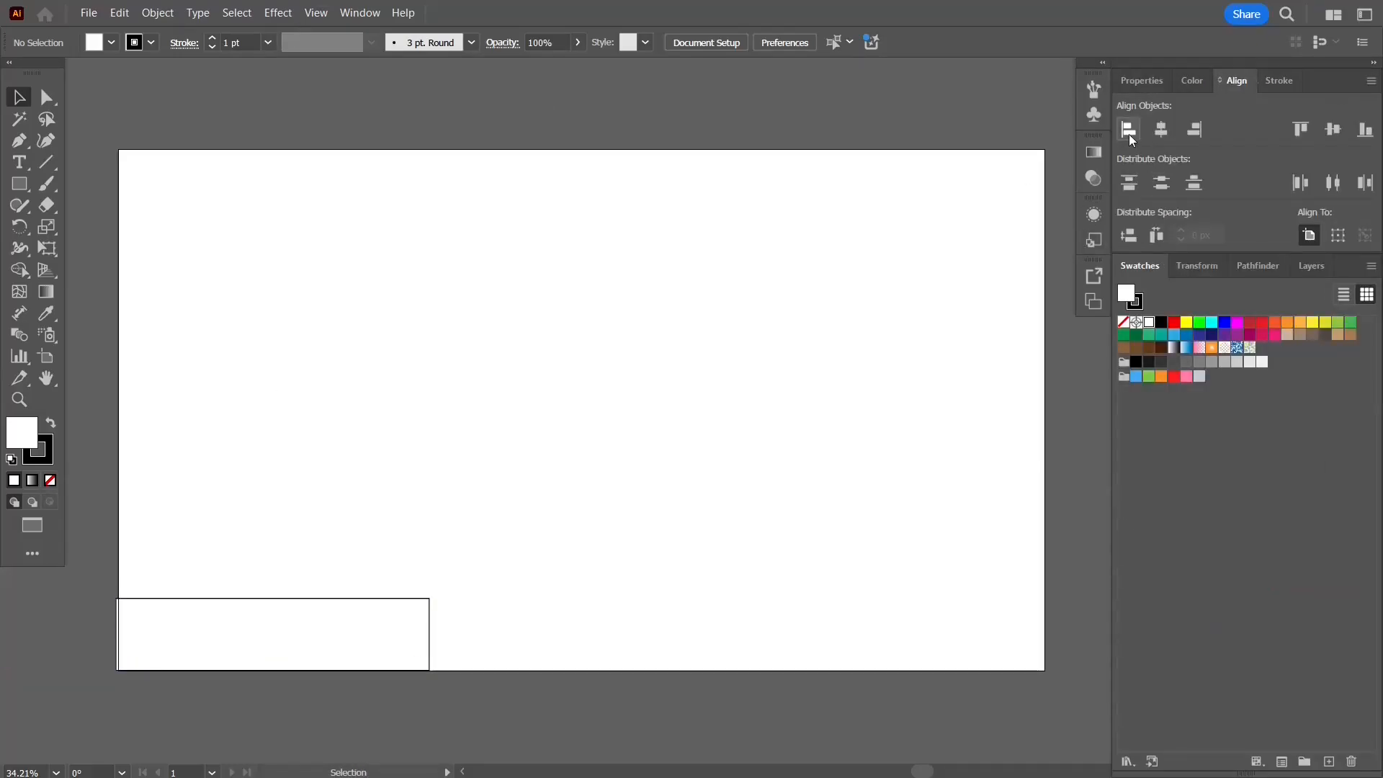
left_click(411, 641)
left_click(683, 404)
left_click_drag(358, 622, 357, 355)
left_click(403, 655)
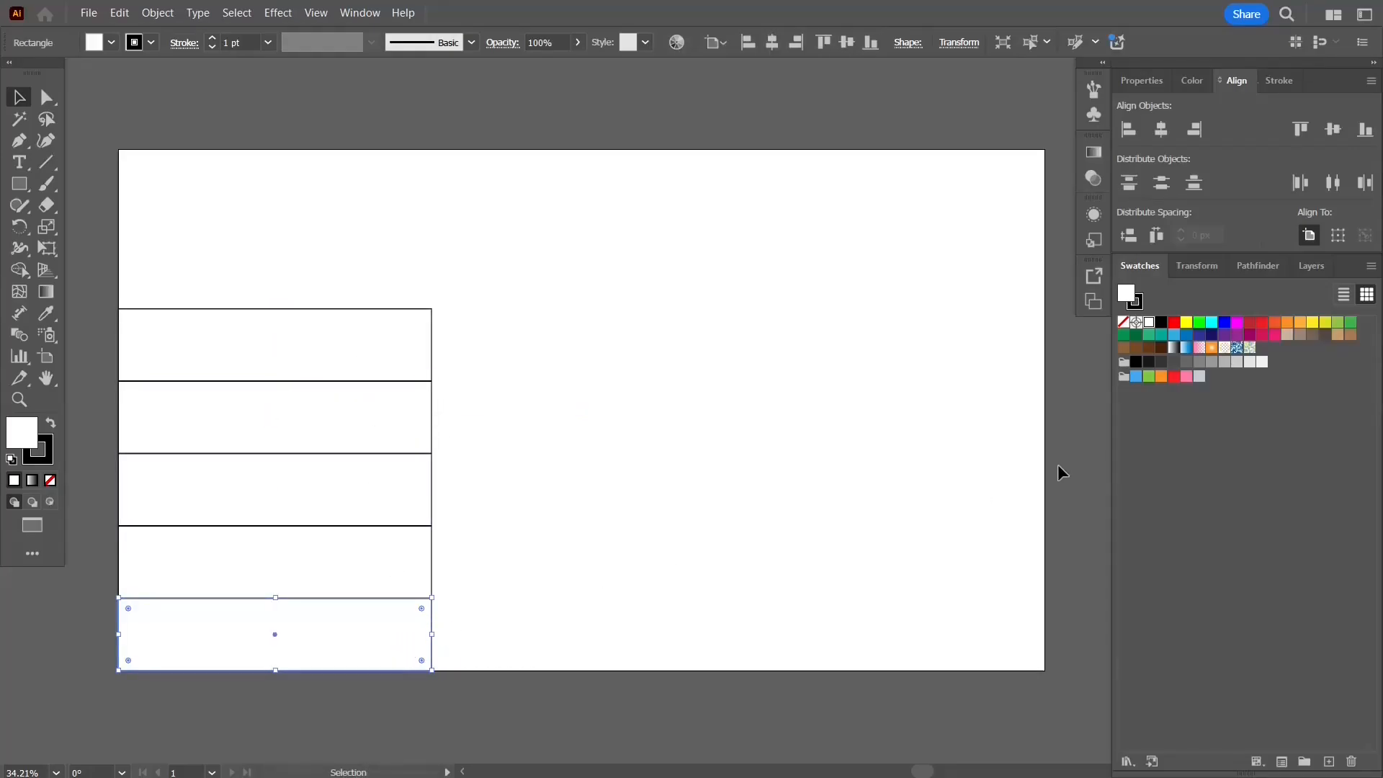
Step: Set the second bar's width to 850 px and the third bar's width to 1050 px
left_click(1143, 80)
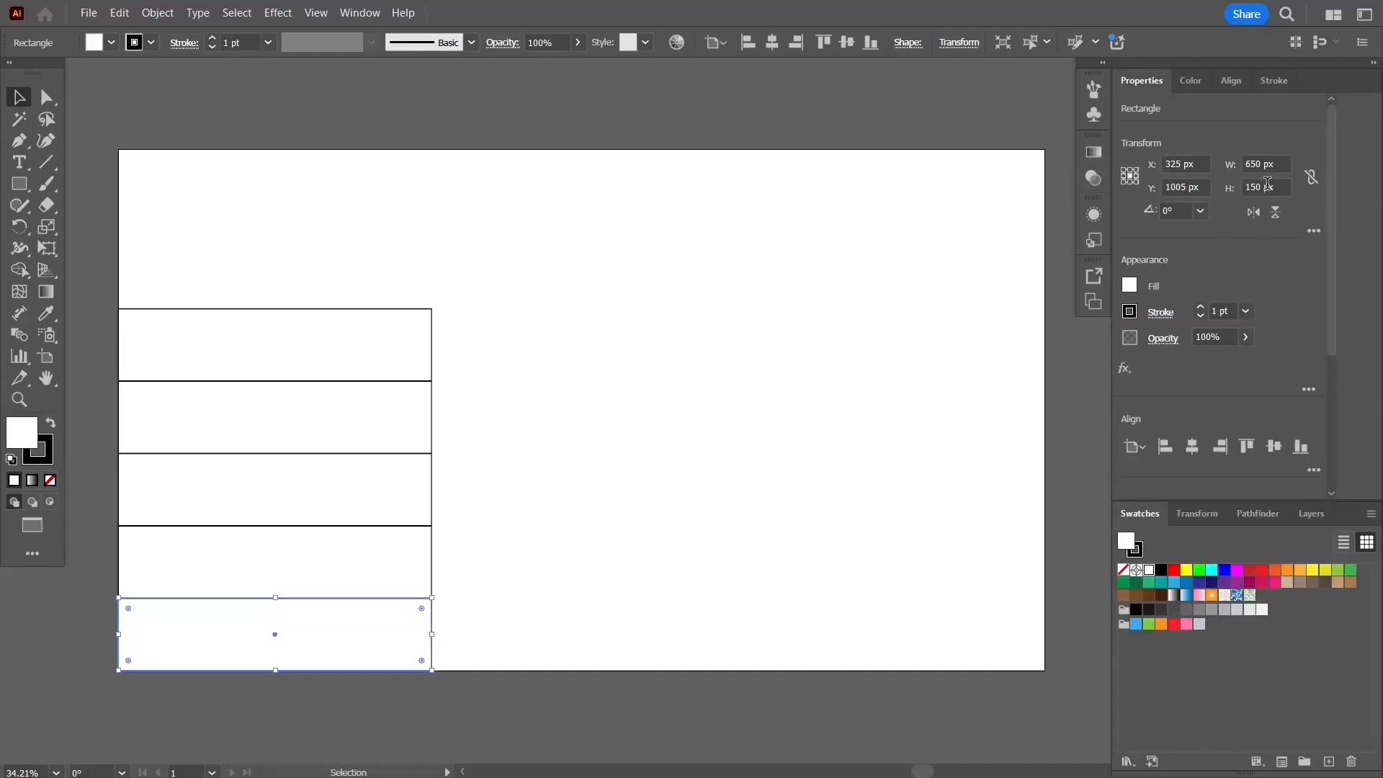
left_click(404, 556)
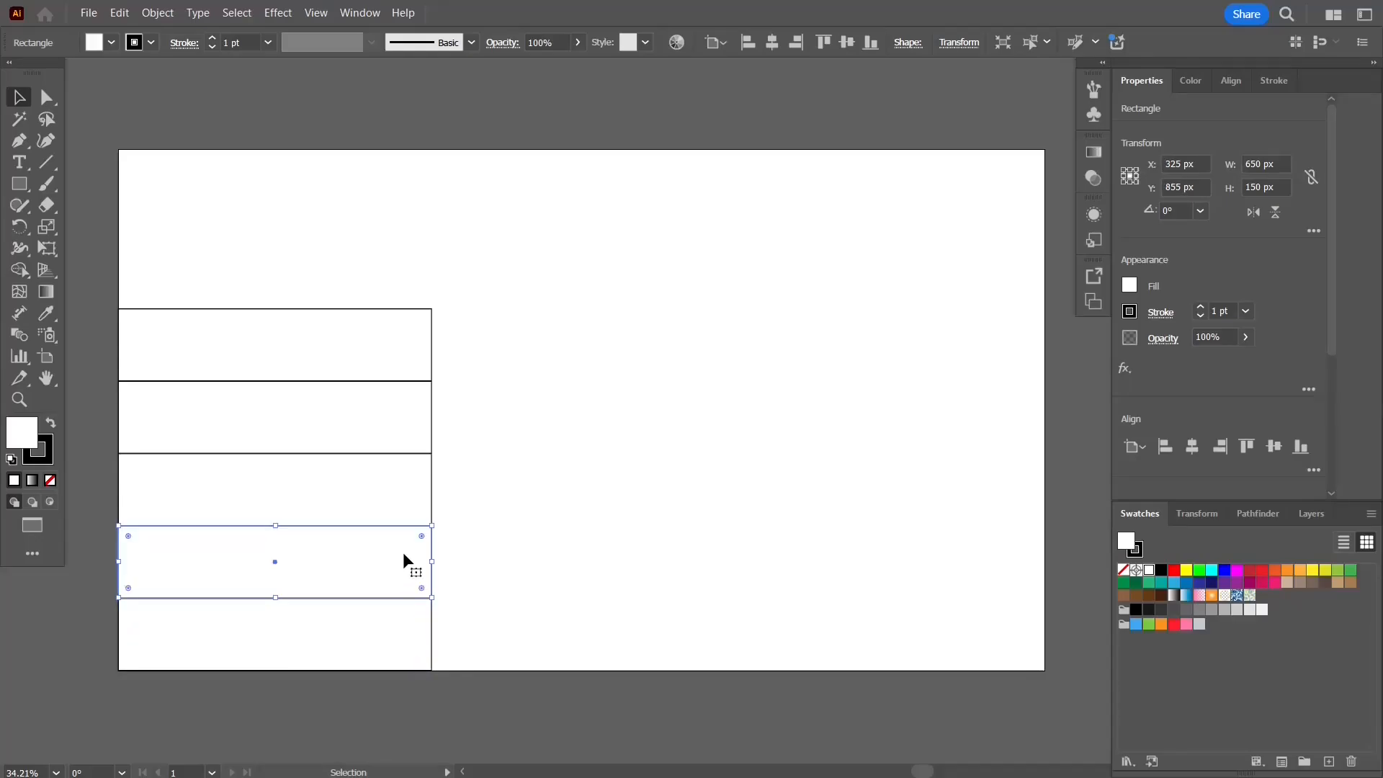
left_click(1283, 162)
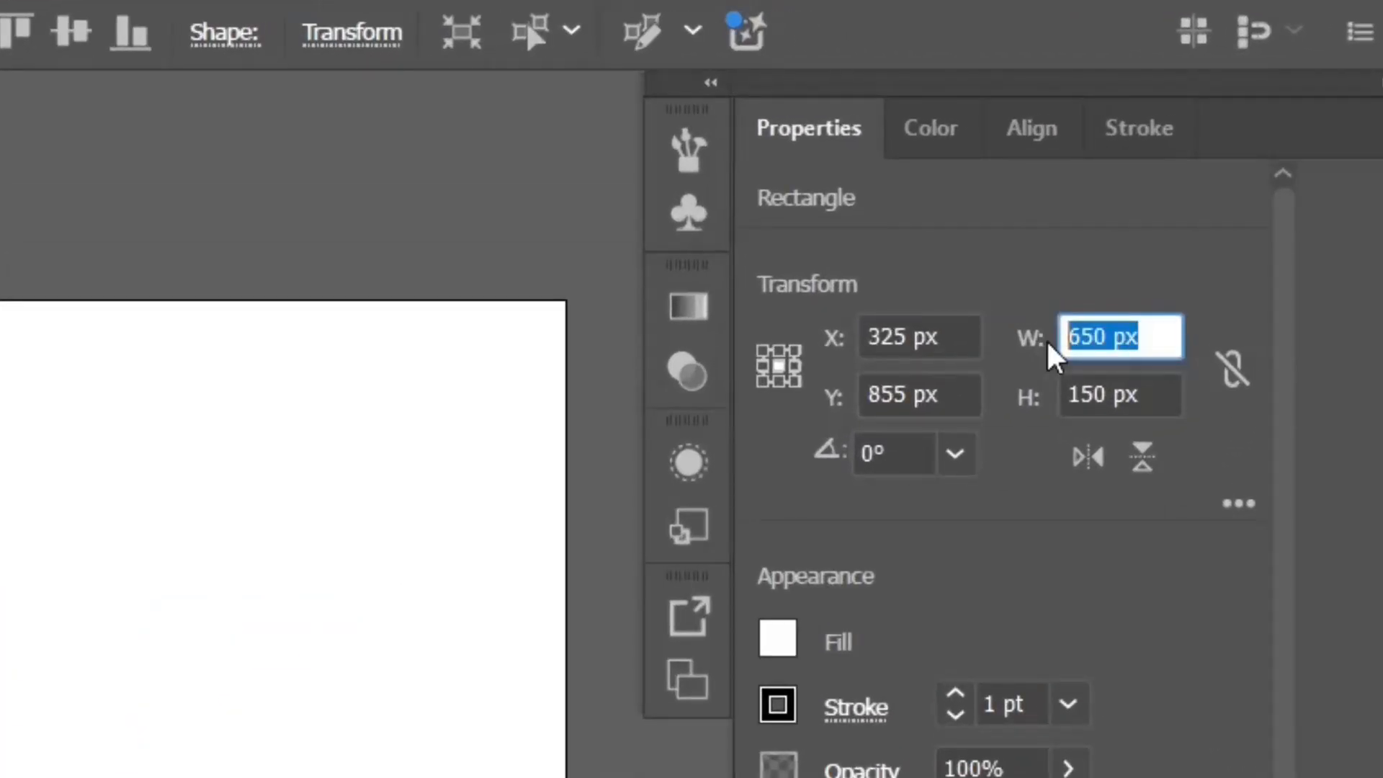
type("85")
key("Return")
left_click(324, 497)
left_click(1224, 161)
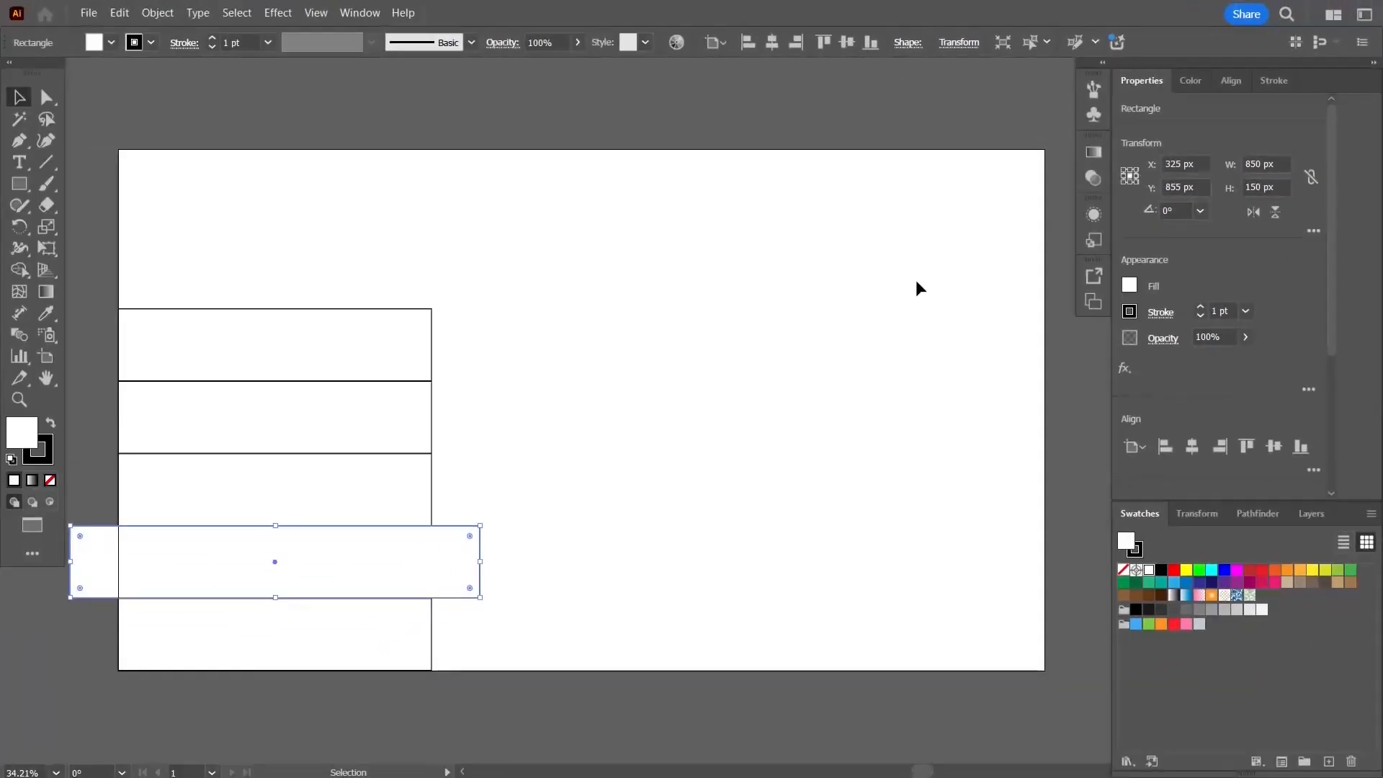
type("1050")
key("Return")
Step: Set the fourth bar's width to 1250 px and the top bar's width to 1450 px
left_click(386, 410)
left_click(1261, 164)
type("1250")
key("Return")
left_click(324, 344)
left_click(1261, 164)
type("1450")
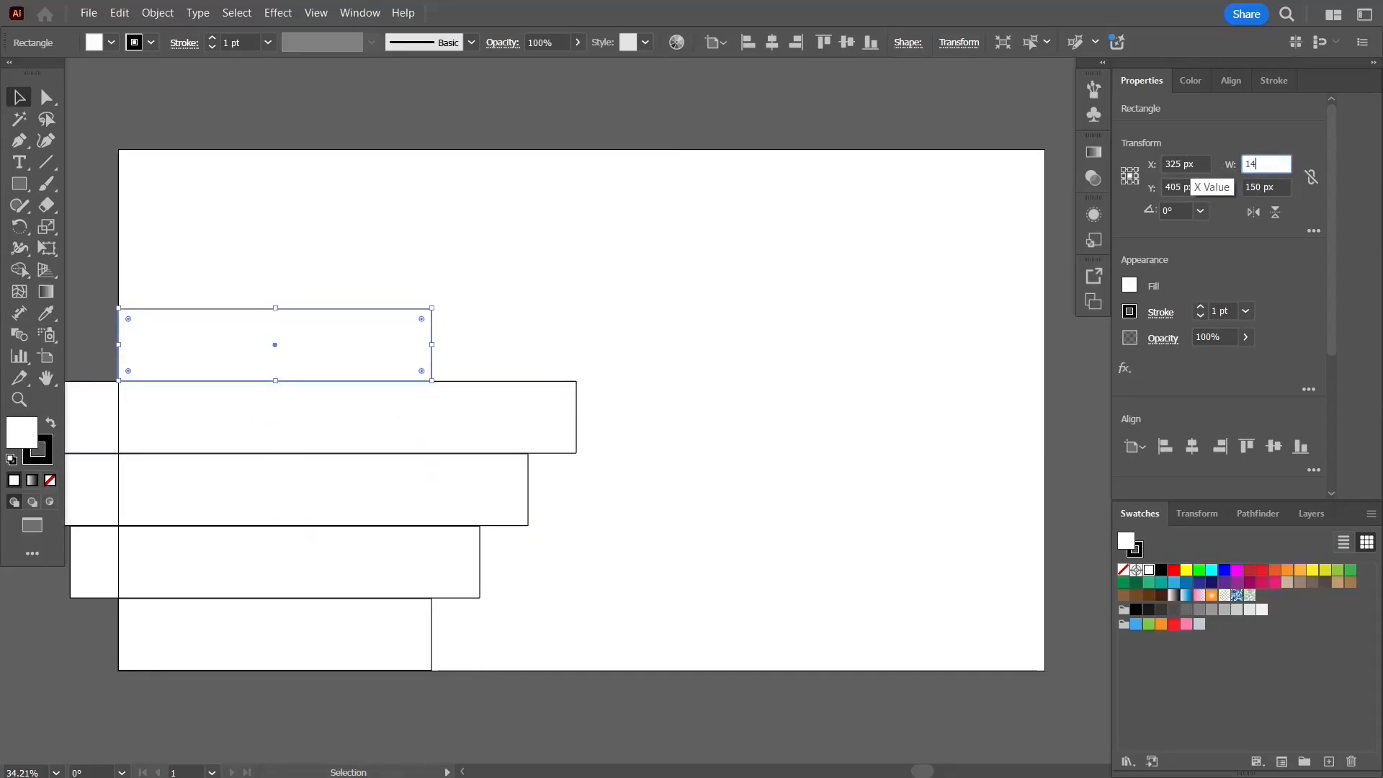
key("Return")
Step: Select all five bars and align them to the left
left_click_drag(675, 269, 382, 741)
left_click(1165, 446)
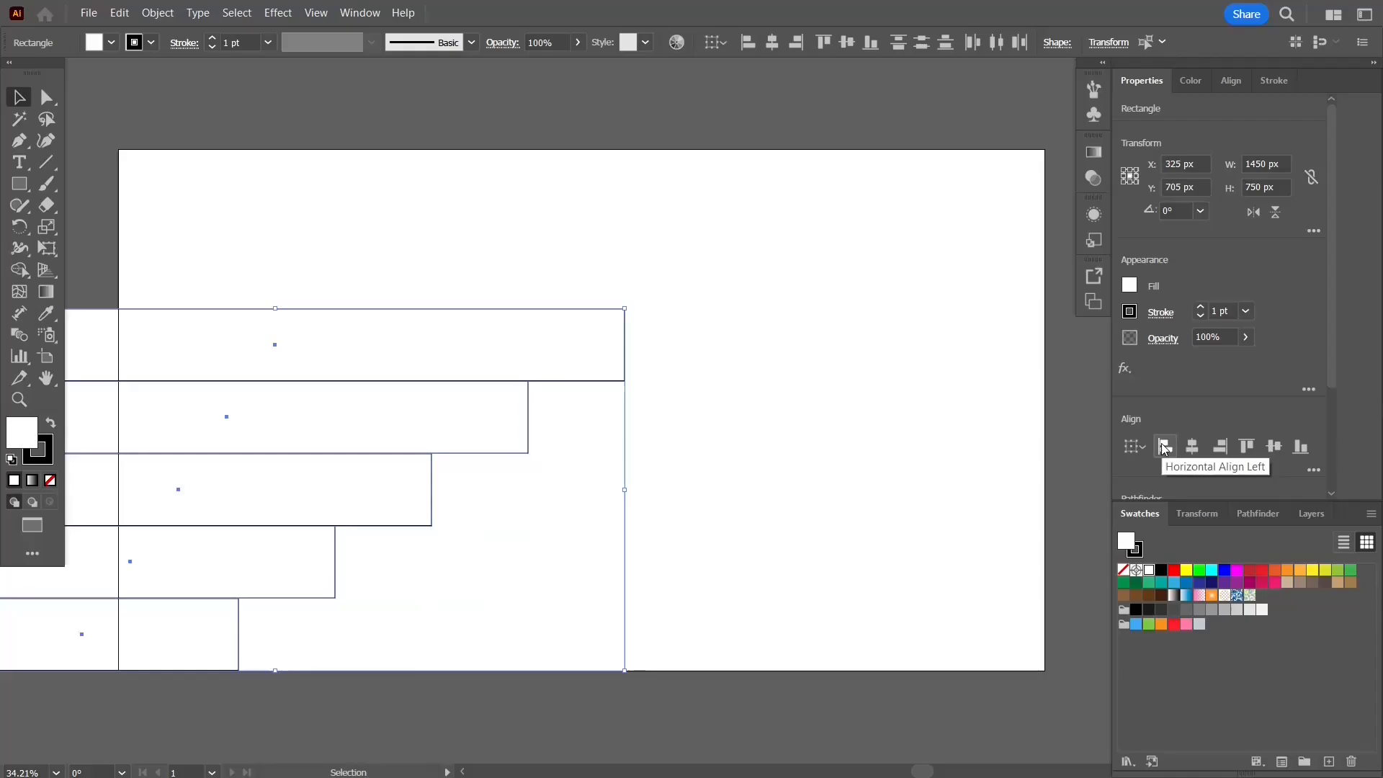
left_click_drag(235, 219, 179, 663)
left_click(1231, 81)
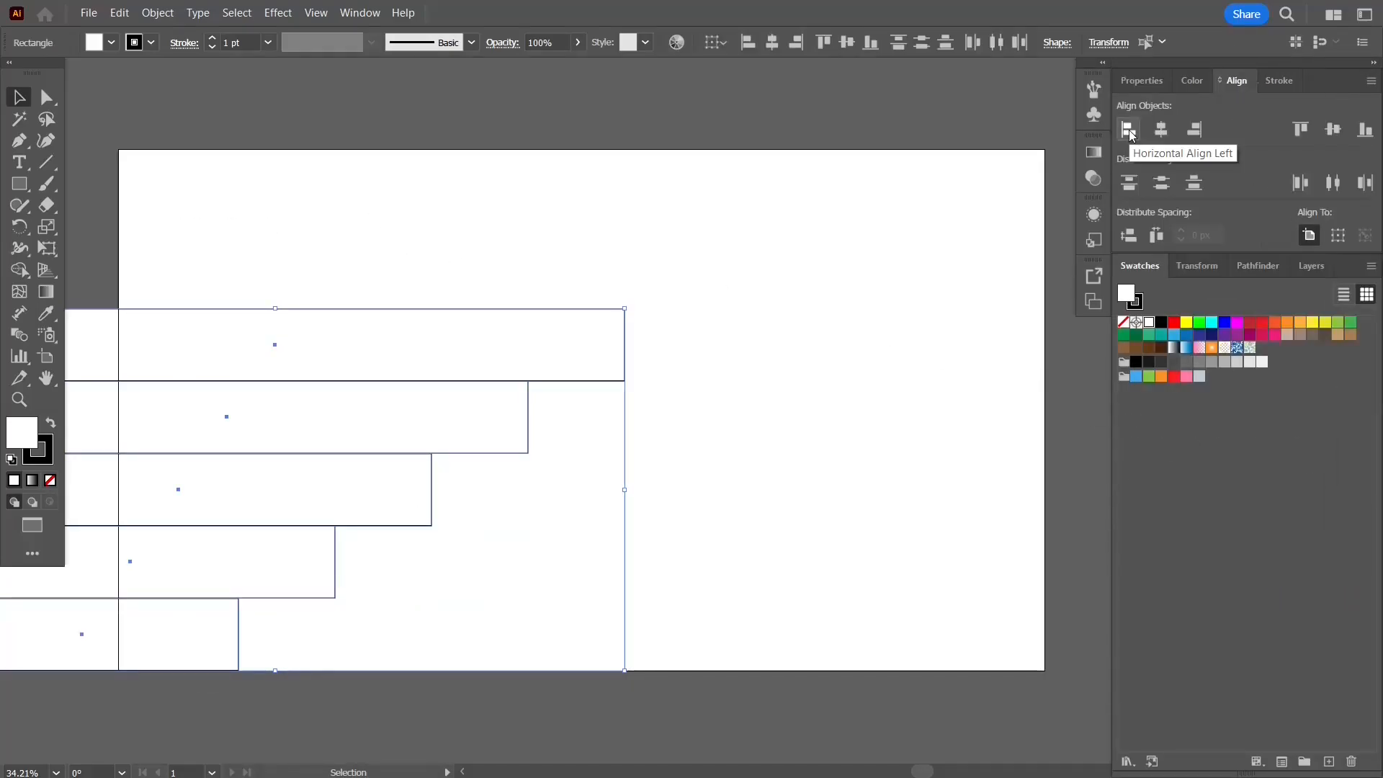
left_click(1128, 128)
left_click(1141, 80)
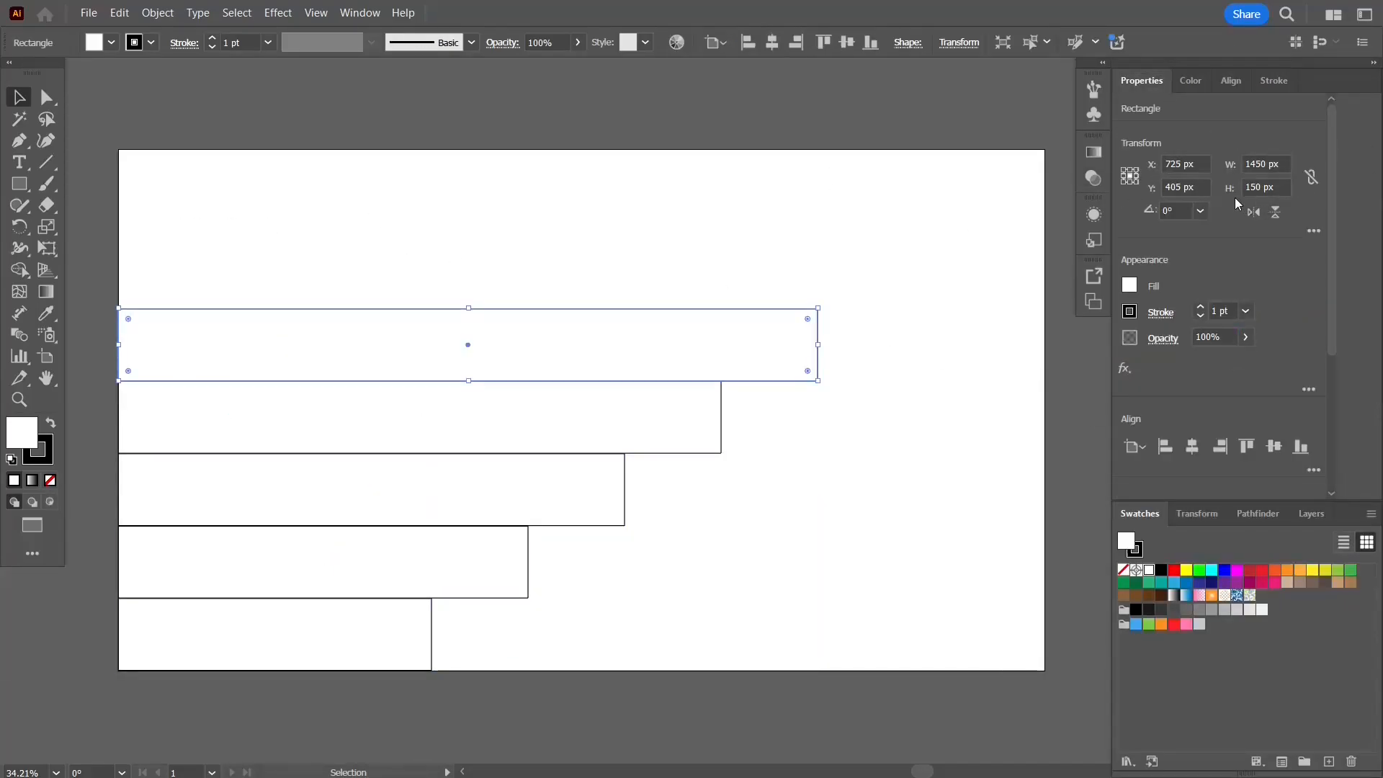
Step: Draw a circle 150 px wide and 150 px high
key("l")
left_click(255, 223)
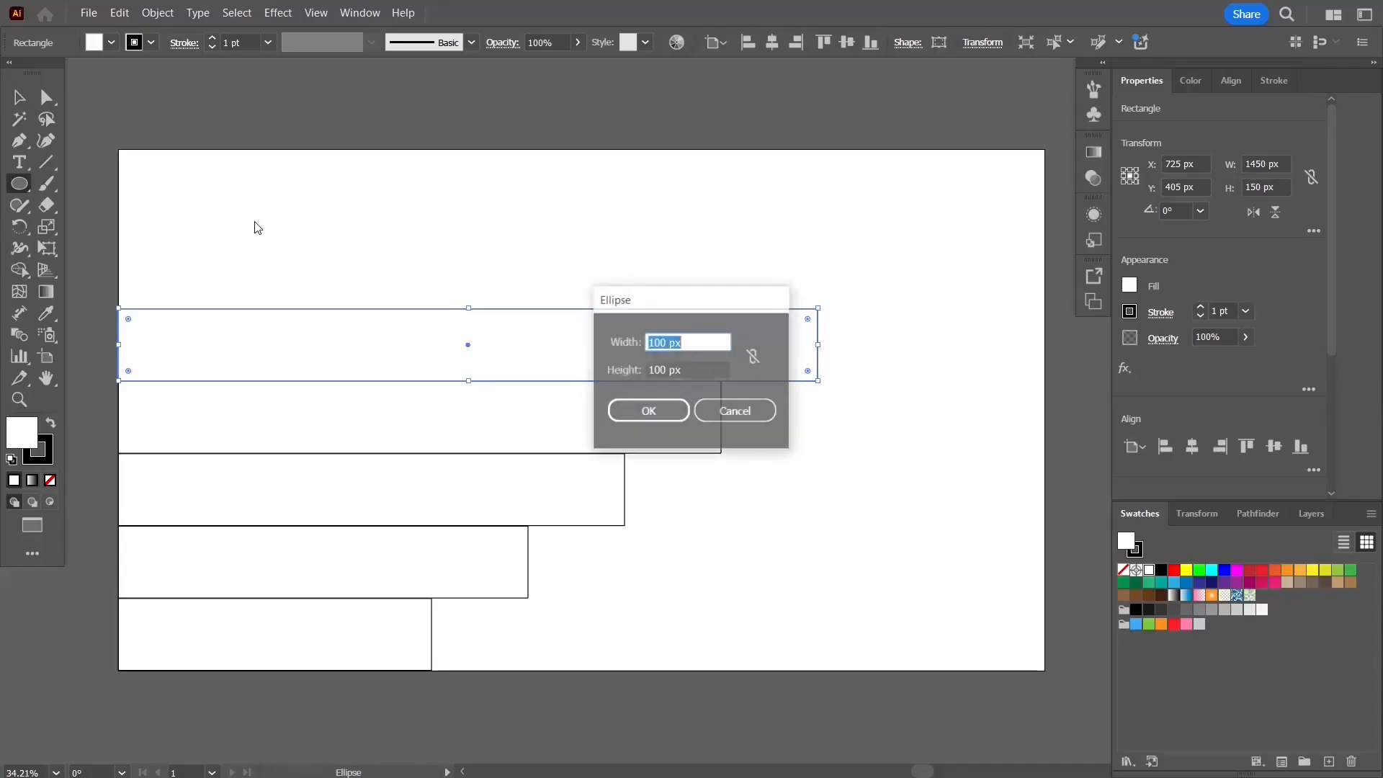
key("Tab")
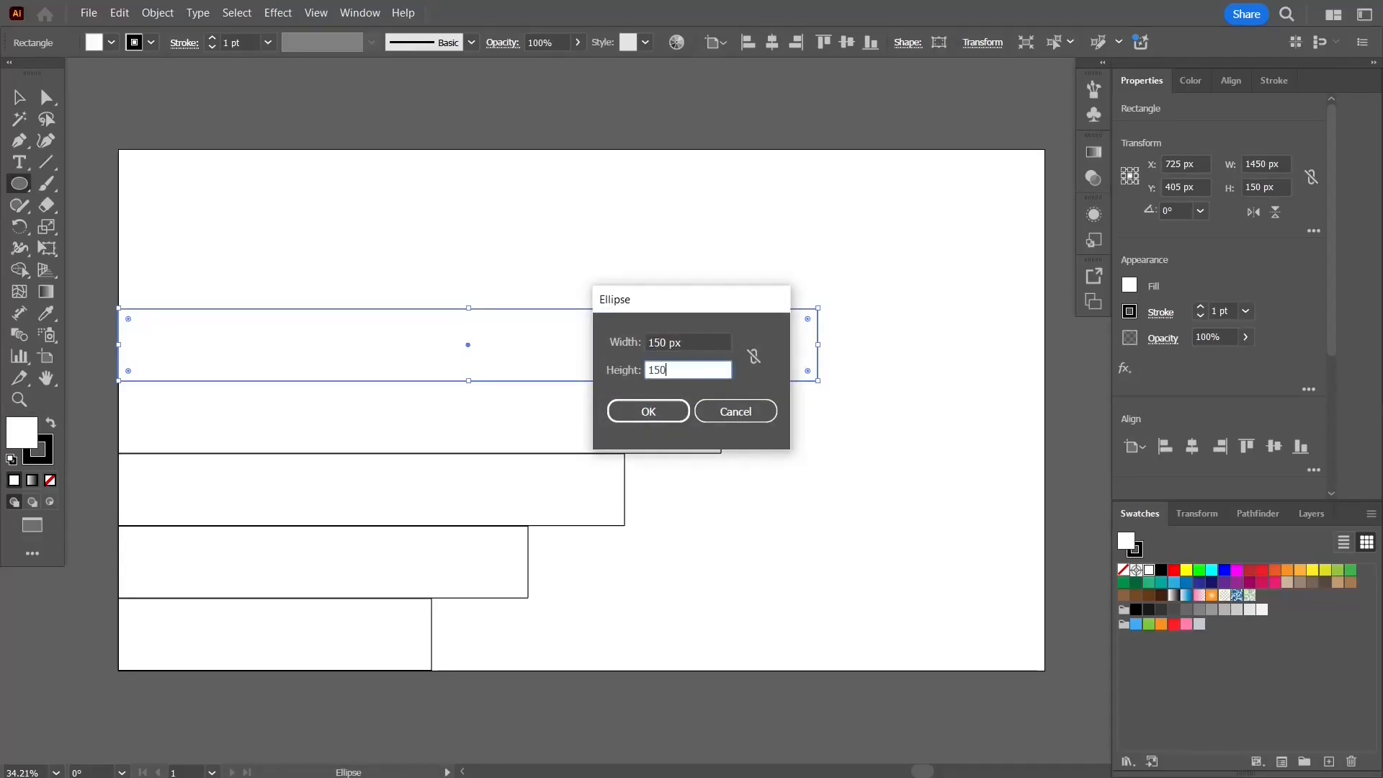
key("Return")
Step: Place copies of the circle at the right end of each bar
key("v")
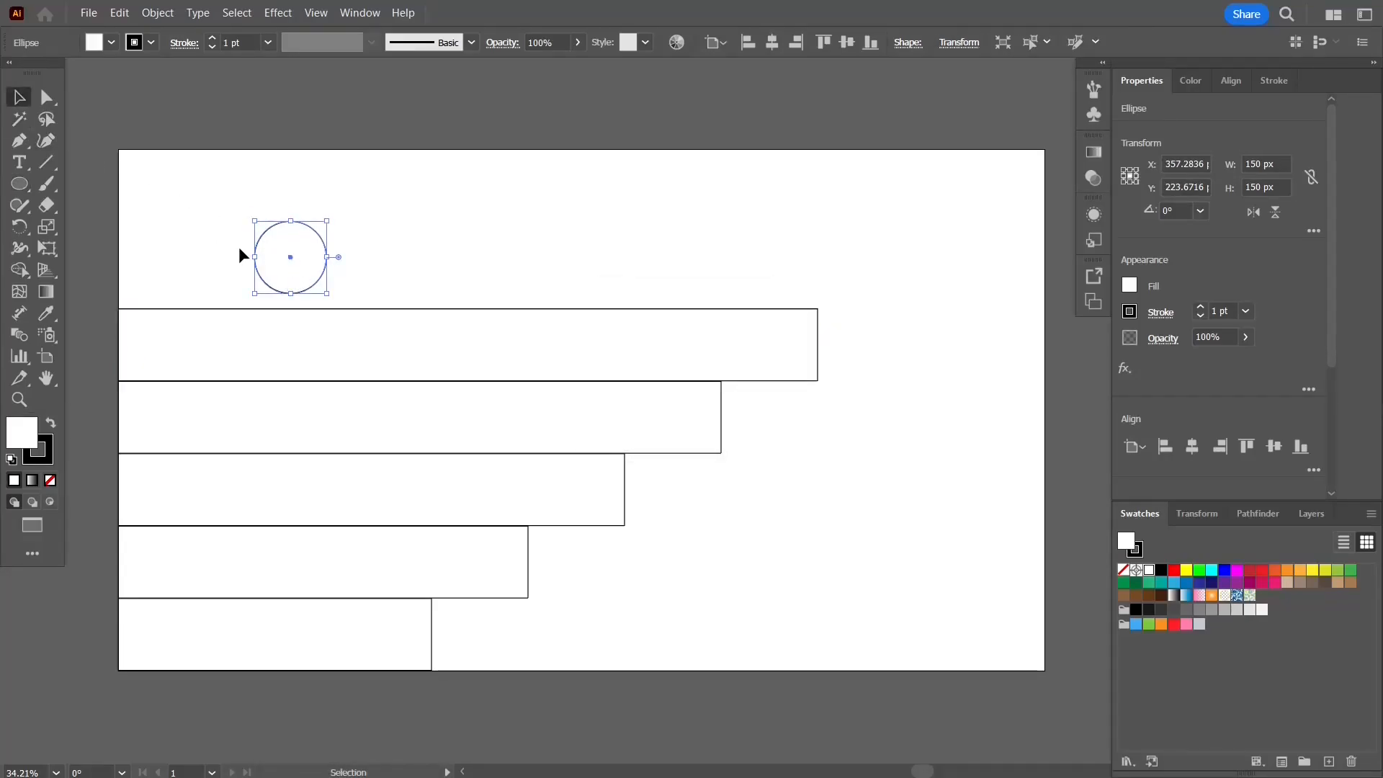
left_click_drag(287, 275, 734, 437)
left_click(348, 239)
left_click(609, 562)
left_click_drag(734, 438, 828, 353)
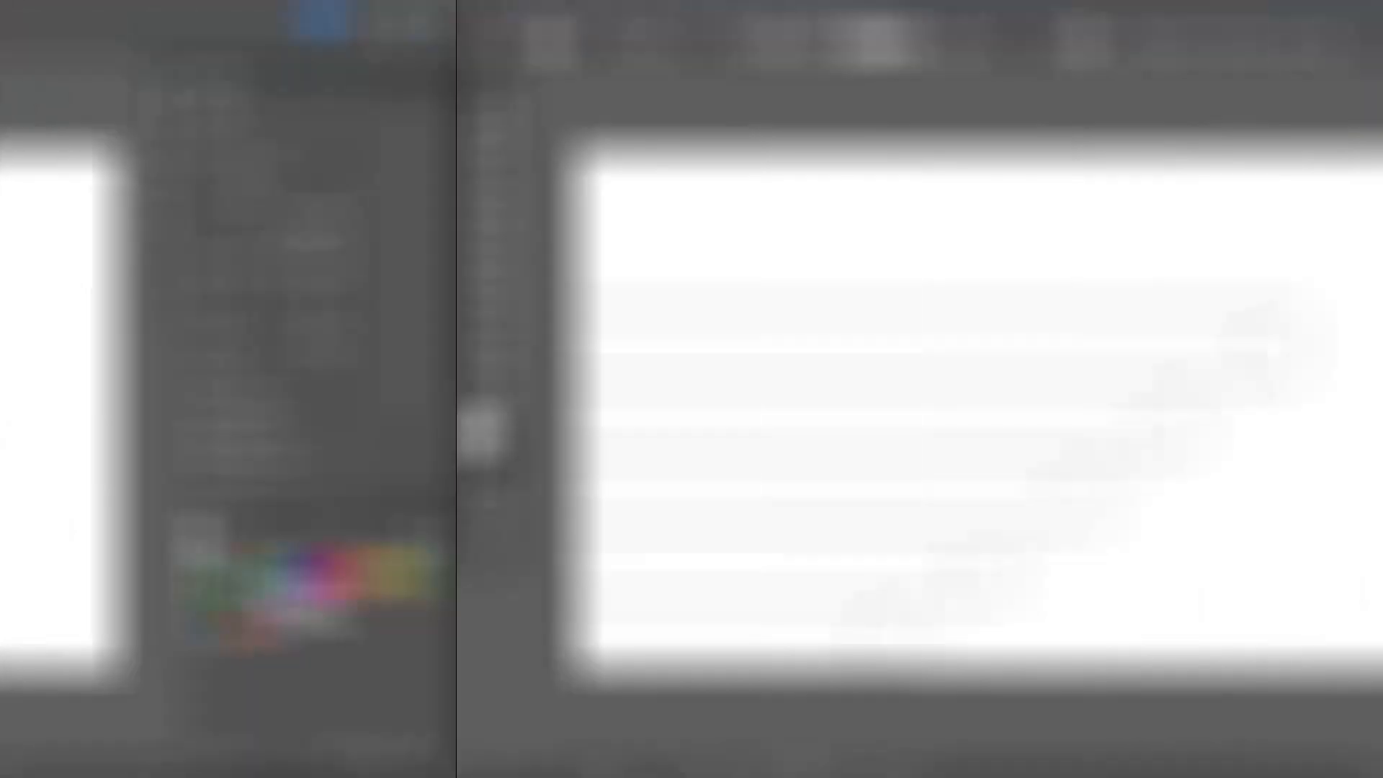
Step: Open the Brights gradient swatch library and dock it in the swatches panel group
left_click(798, 676)
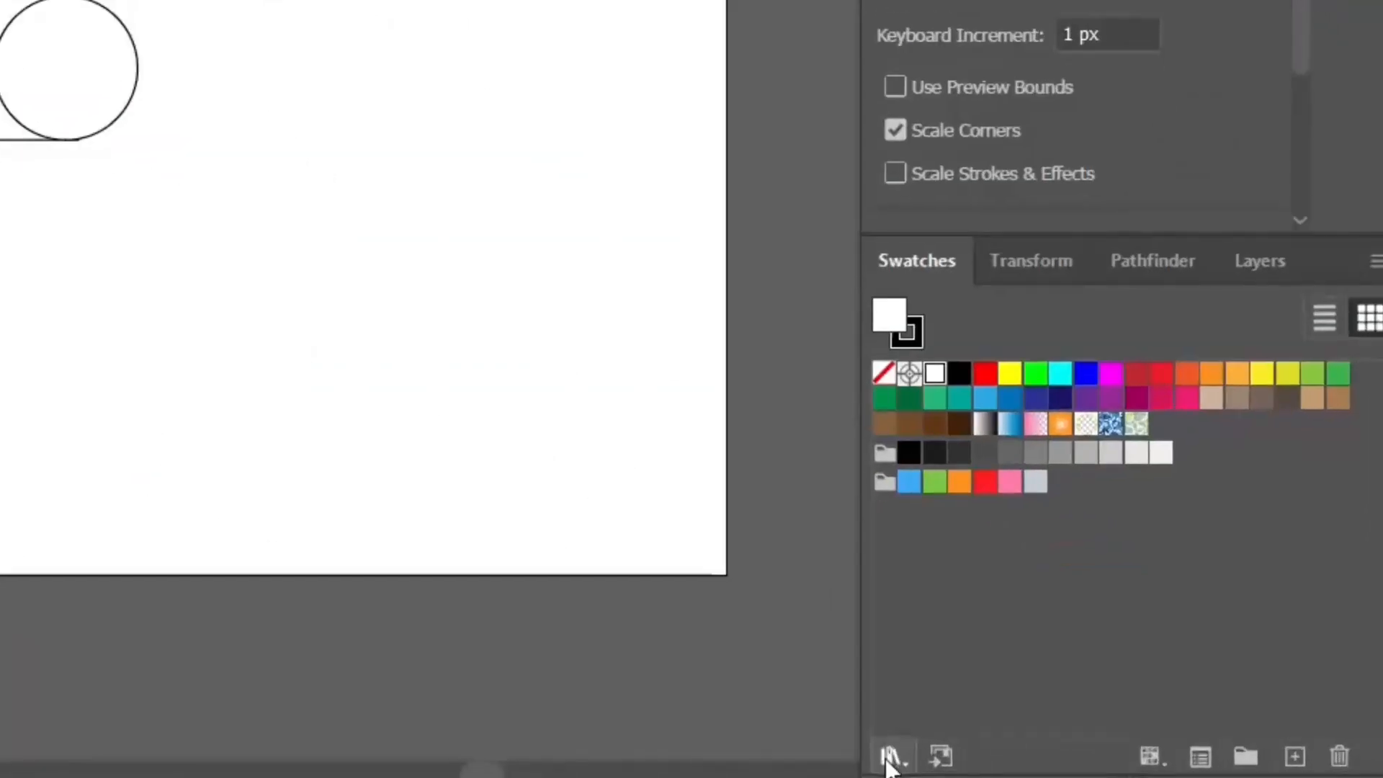
left_click(1127, 761)
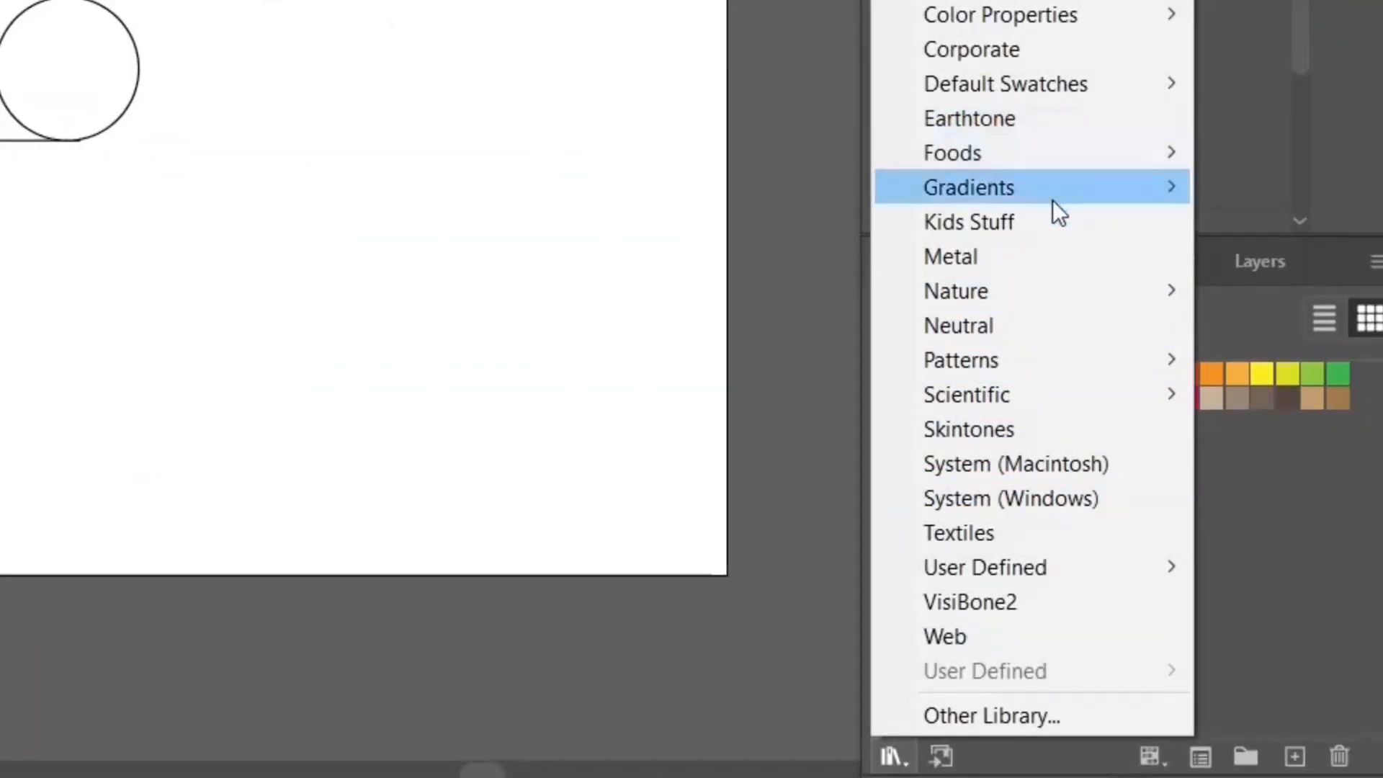
mouse_move(1048, 188)
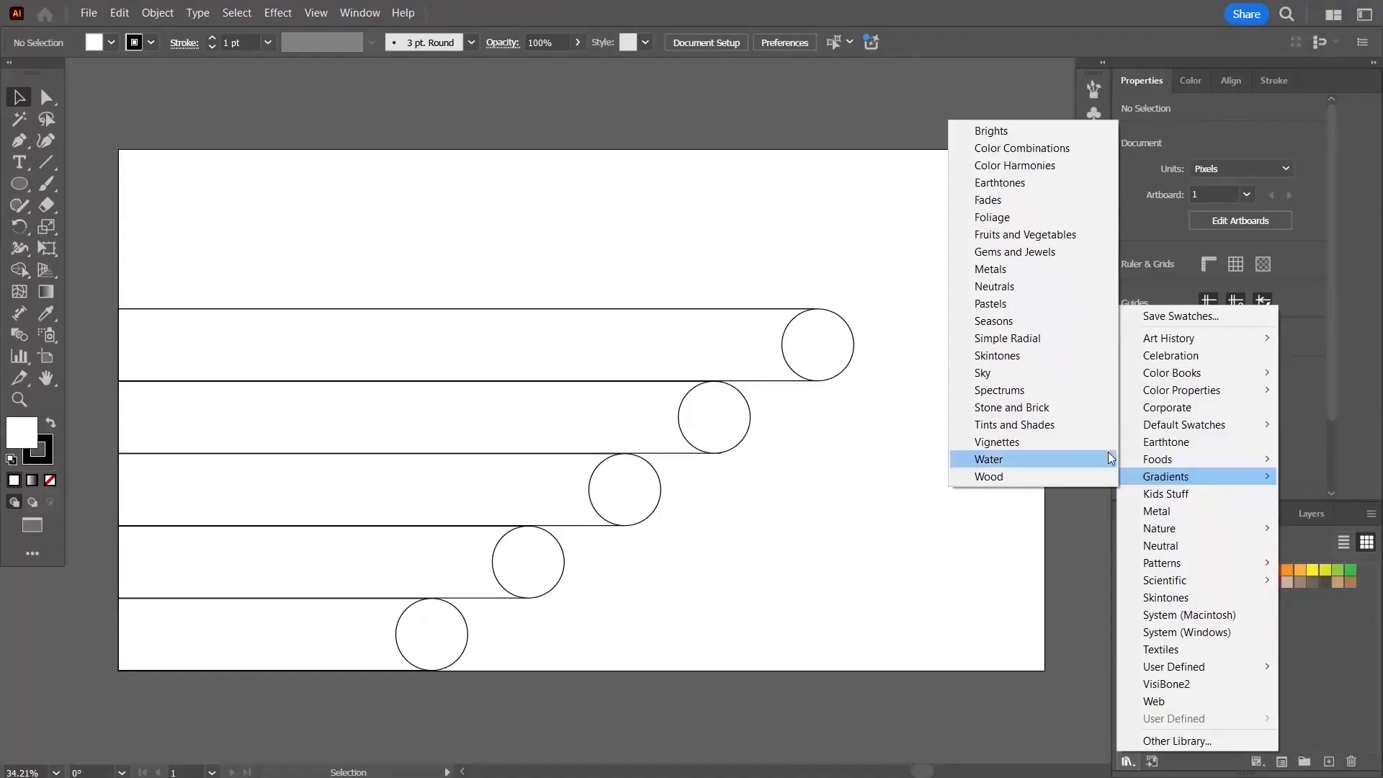
left_click(1050, 128)
left_click_drag(1170, 692, 1332, 515)
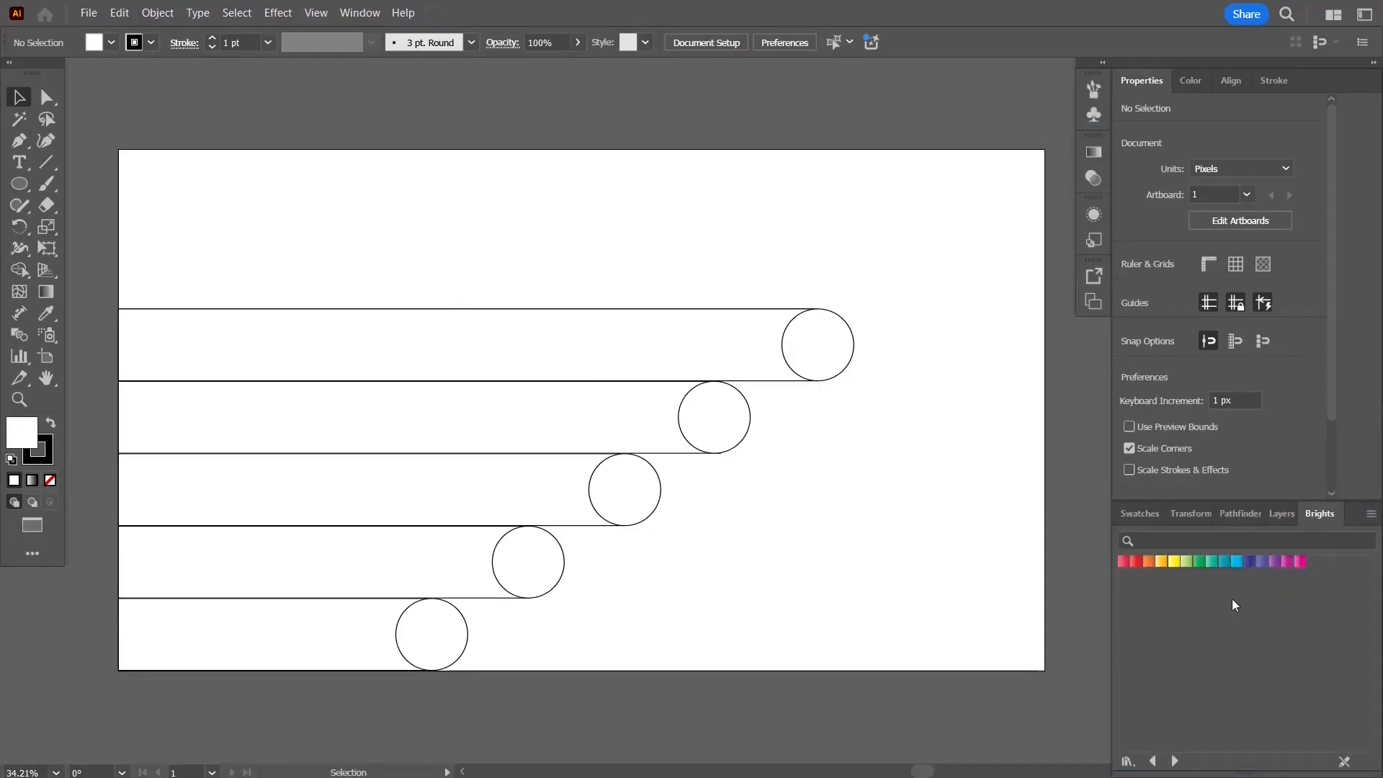
Step: Fill the bottom bar with the red Brights gradient and the second bar with the orange one
left_click(293, 658)
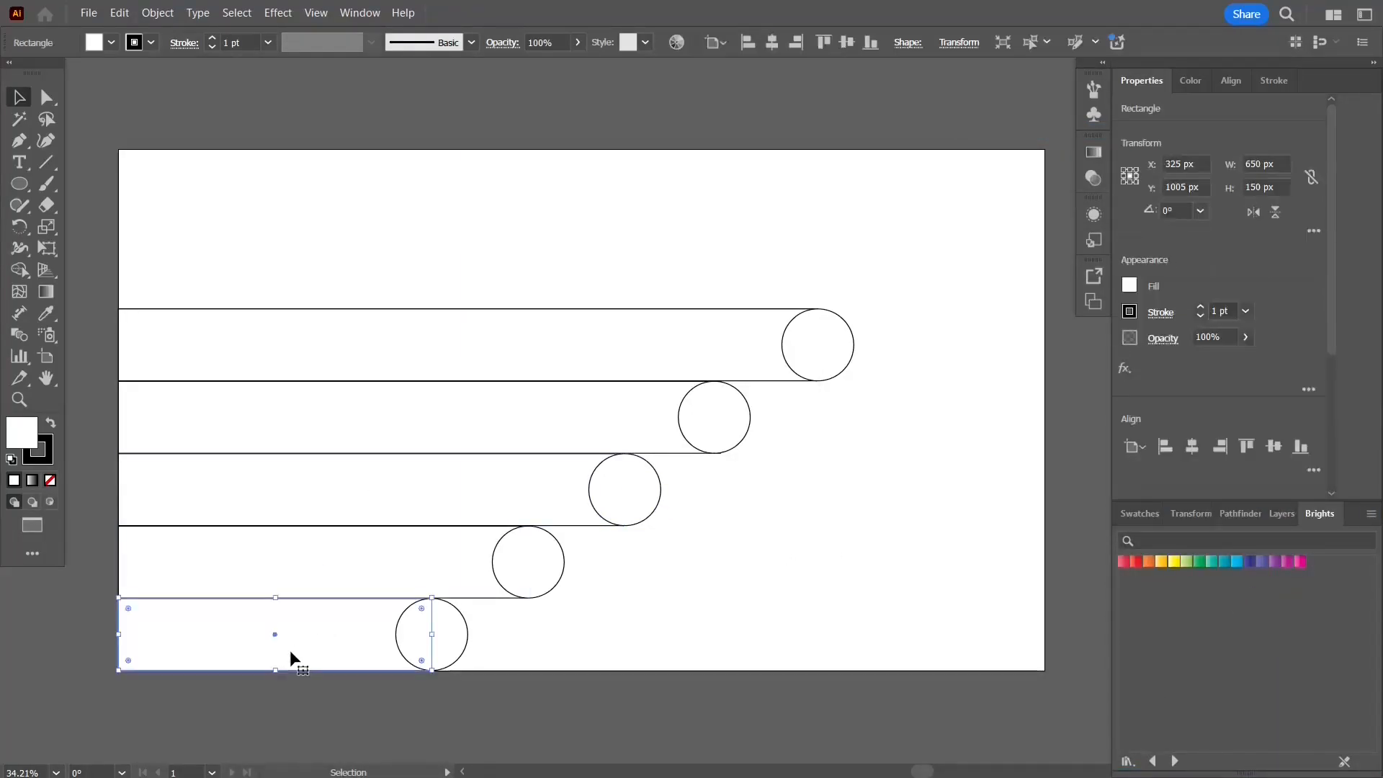
left_click(1127, 565)
left_click(461, 562)
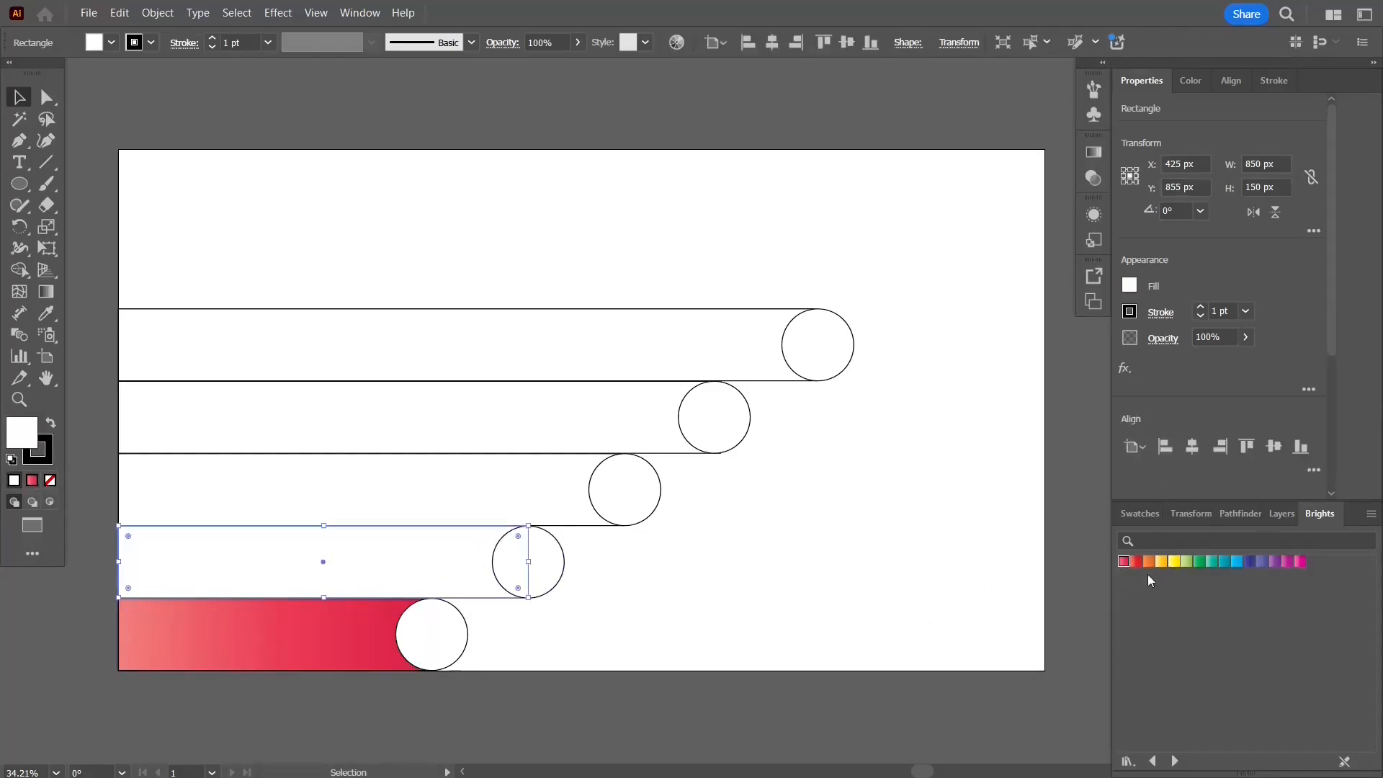
left_click(1148, 563)
Step: Fill the third bar with the yellow Brights gradient and the fourth bar with the green one
left_click(549, 499)
left_click(1162, 561)
left_click(633, 414)
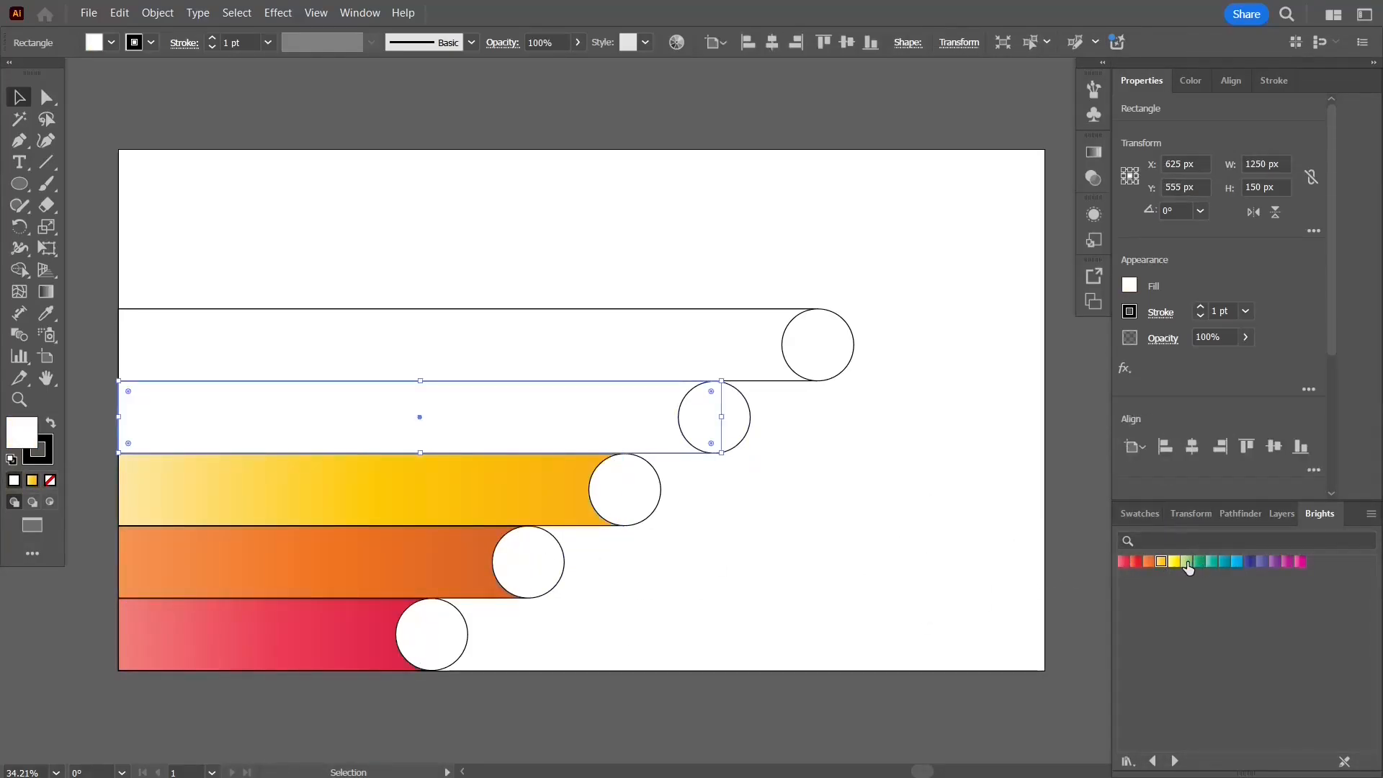
left_click(1186, 561)
Step: Fill the top bar with the purple Brights gradient
left_click(721, 344)
left_click(1249, 566)
left_click(1275, 561)
left_click(923, 561)
Step: Set the top bar's gradient angle to 90° with the Gradient tool and panel
left_click(517, 338)
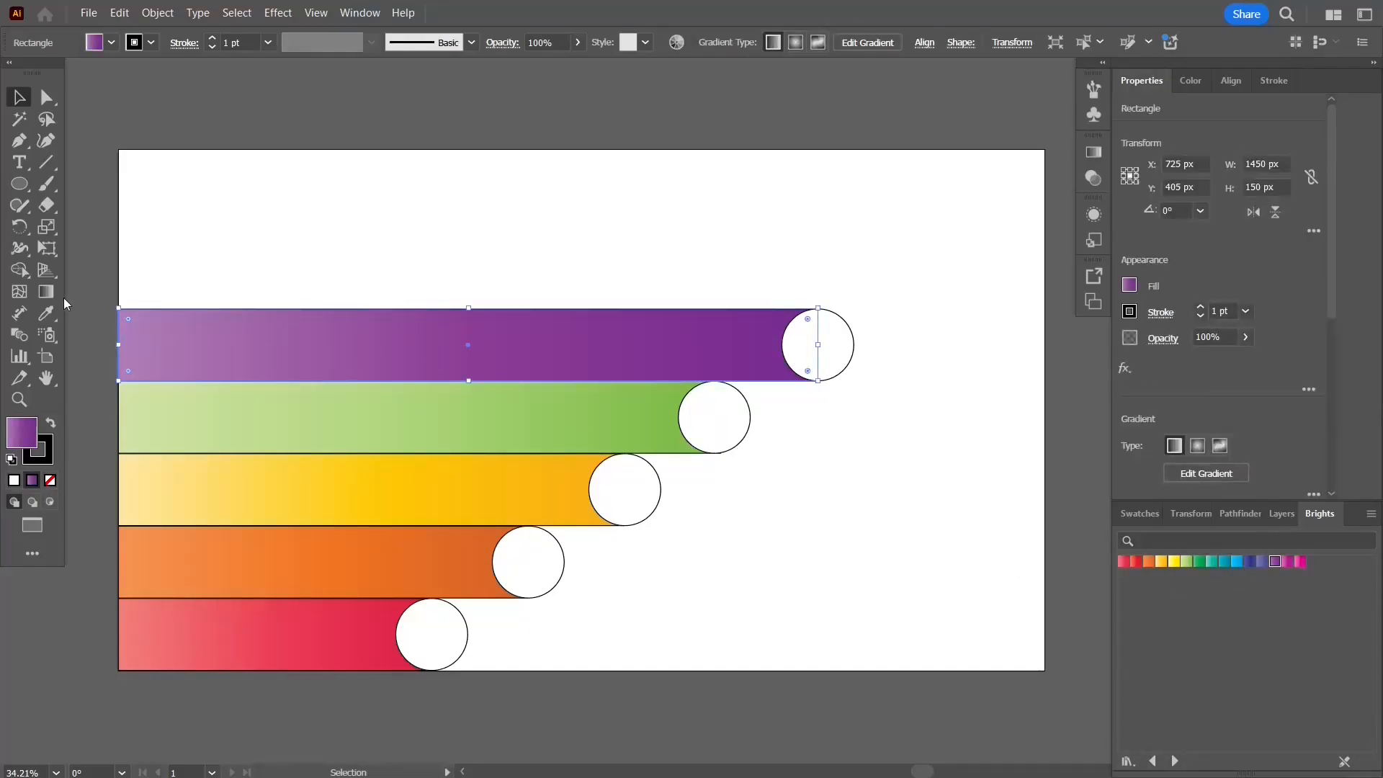
left_click(45, 290)
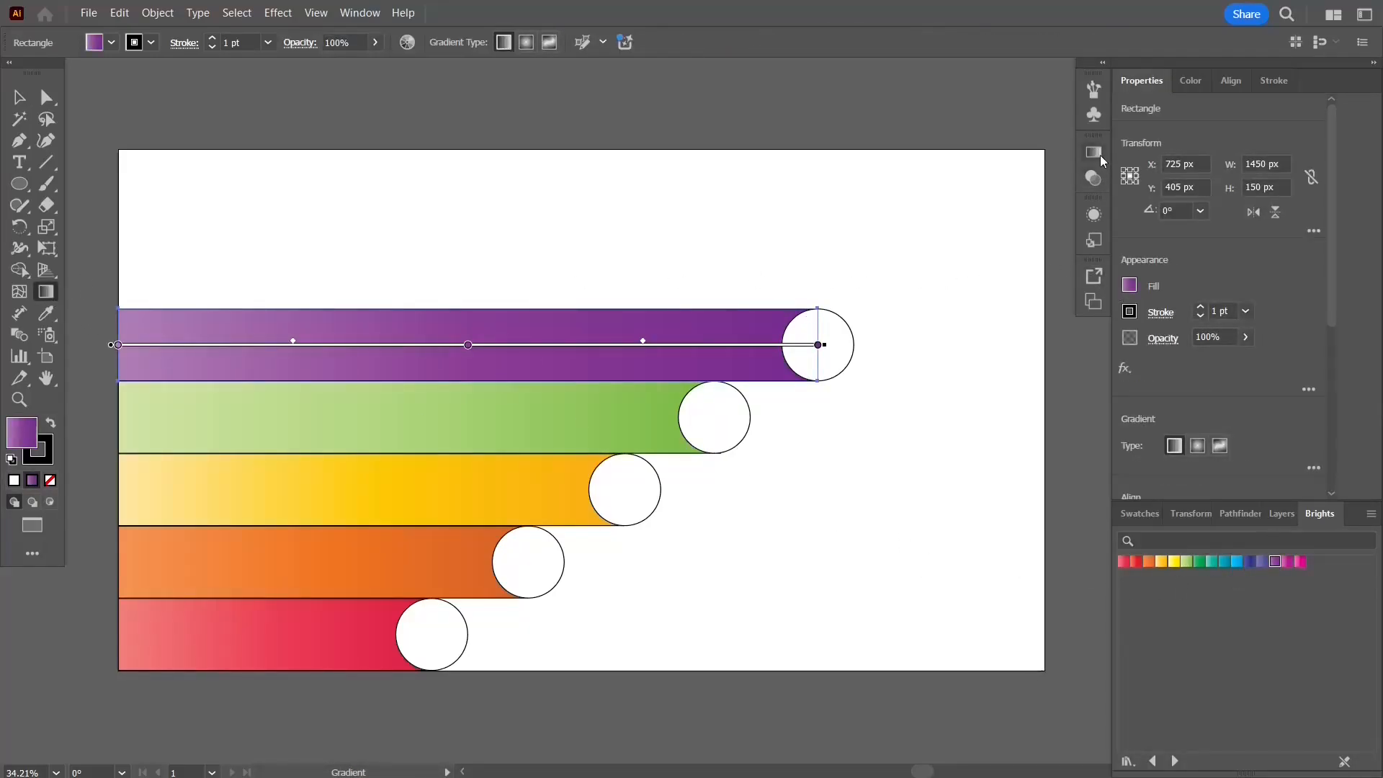
left_click(1098, 153)
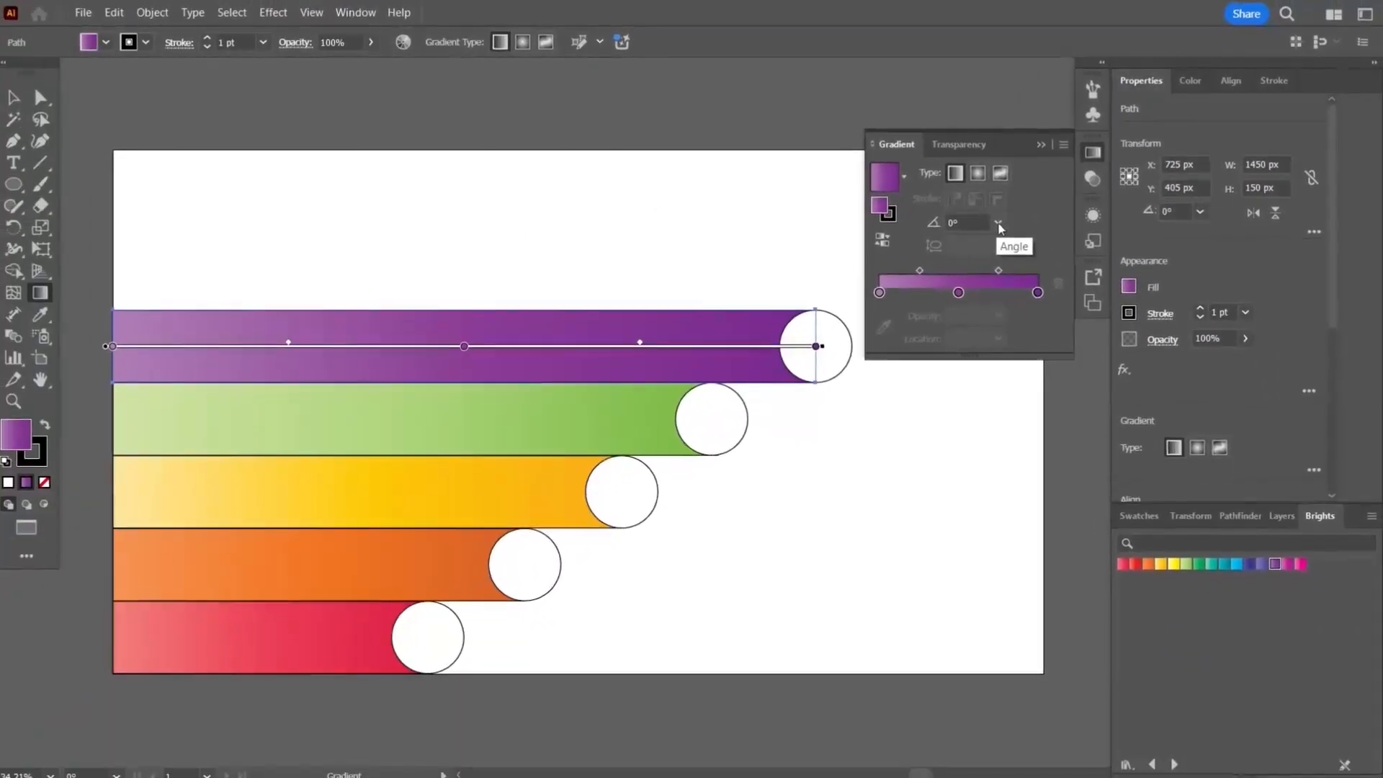
left_click(999, 228)
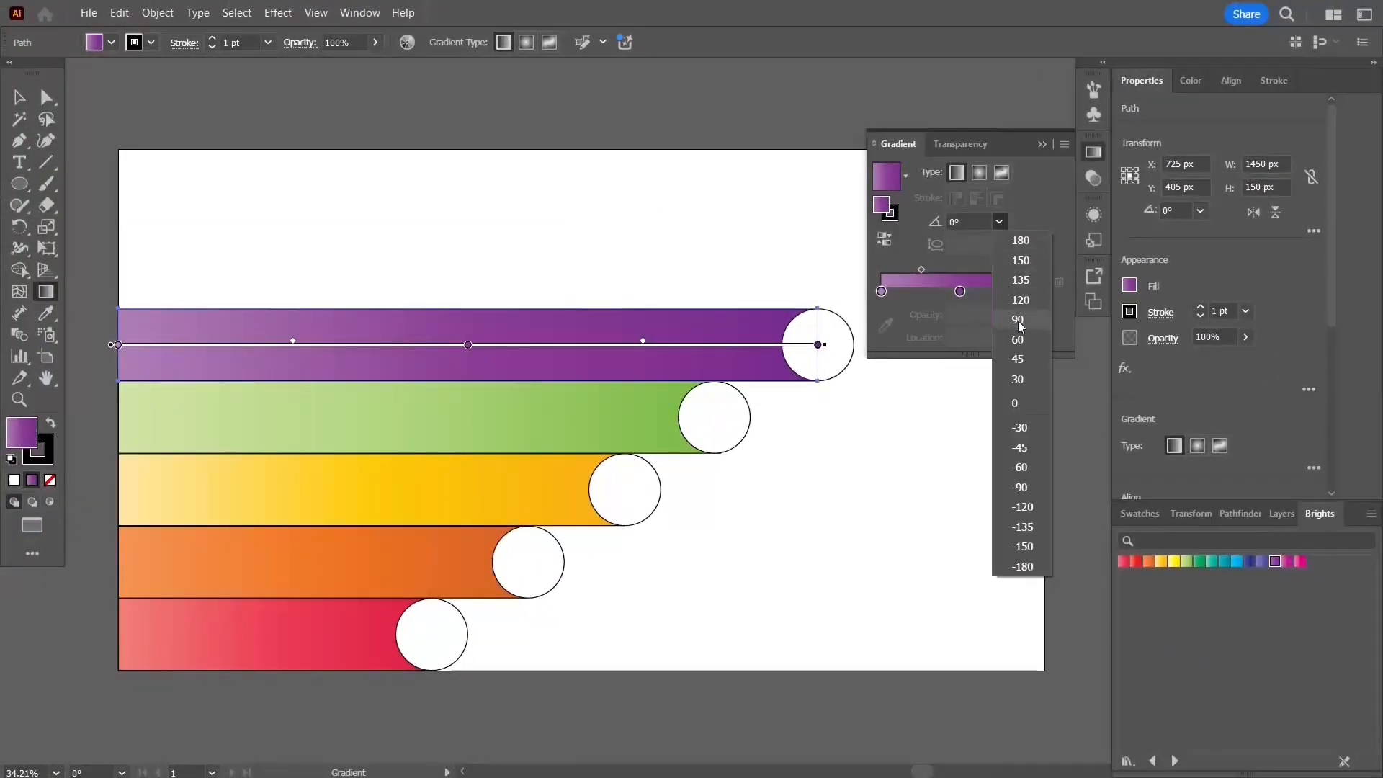
left_click(1018, 319)
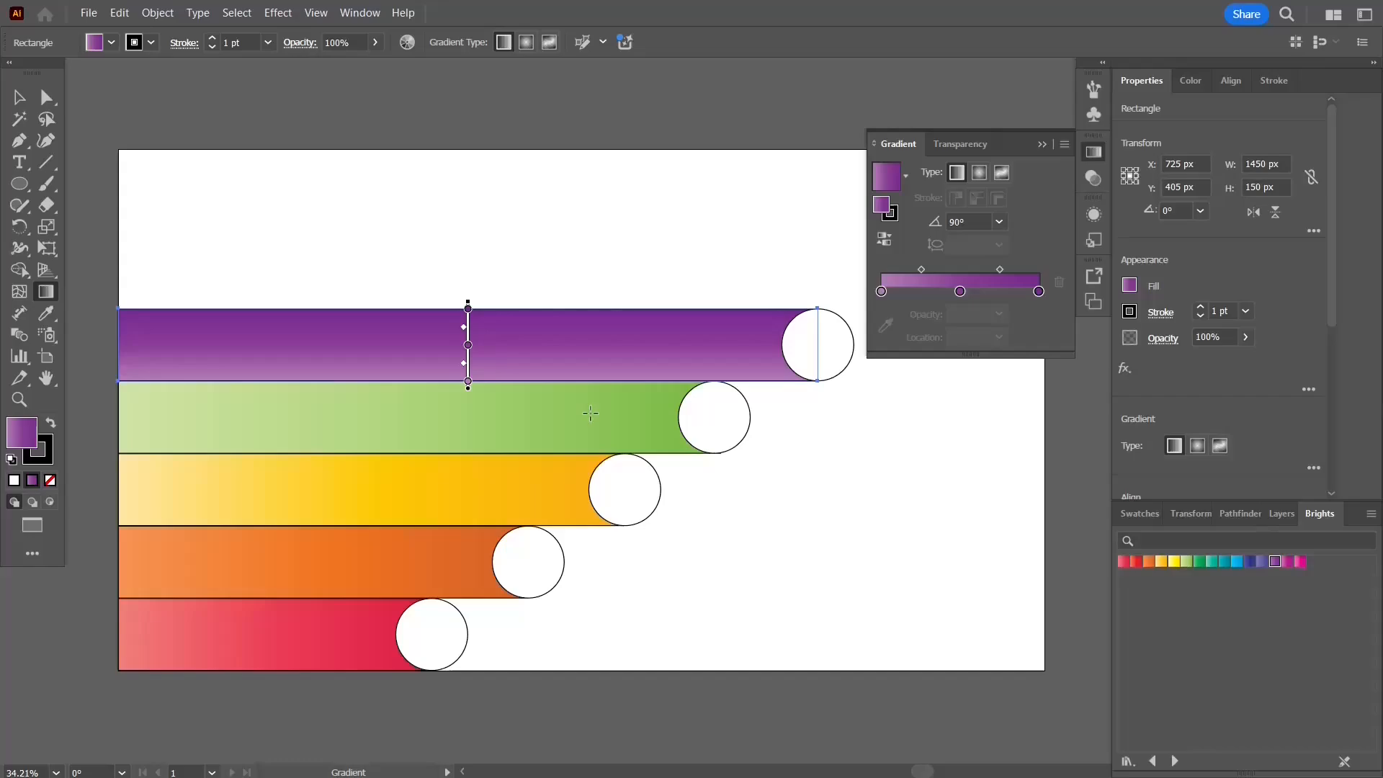
Step: Set the green bar's gradient angle to 90°
key("v")
left_click_drag(269, 694, 264, 408)
left_click(534, 421)
left_click(999, 243)
left_click(1018, 334)
Step: Set the yellow and orange bars' gradient angles to 90°
left_click(475, 502)
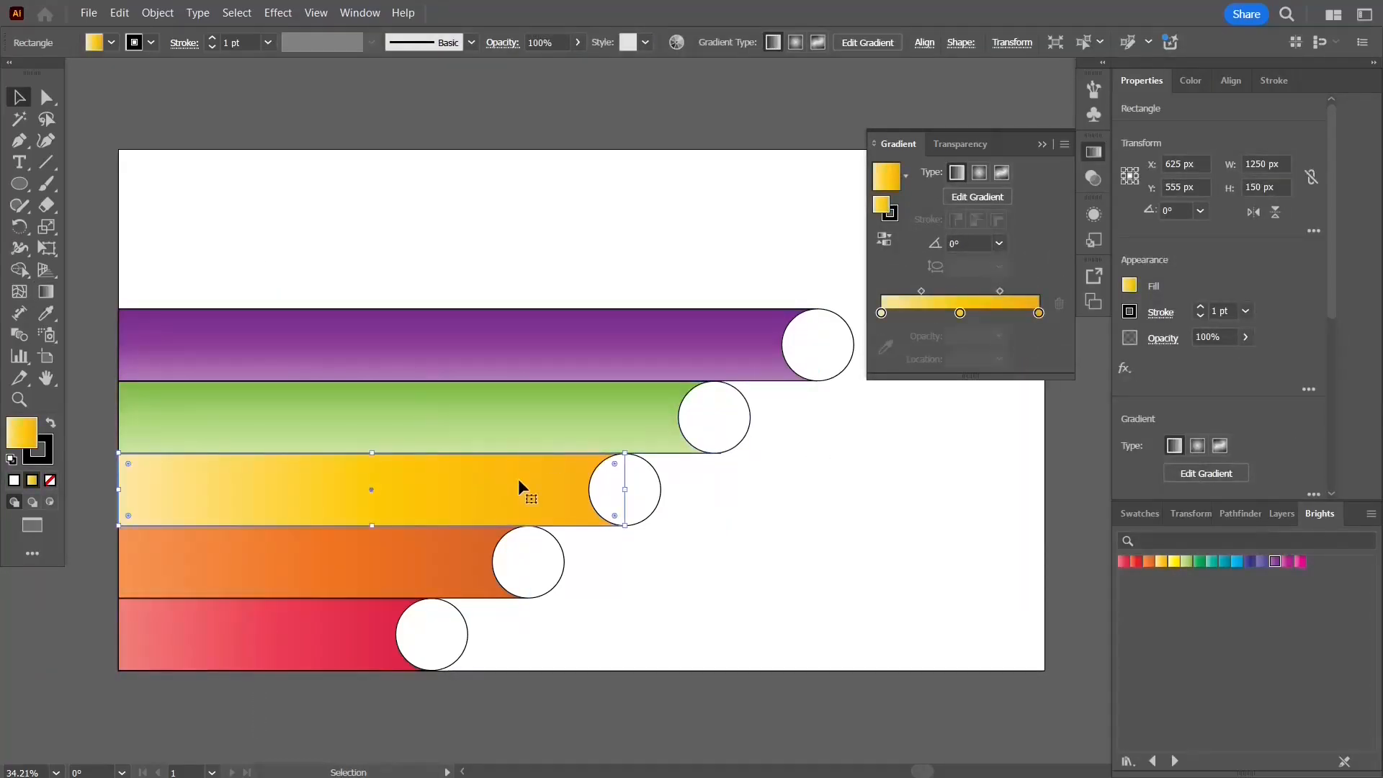
left_click(999, 243)
left_click(1019, 333)
left_click(426, 568)
left_click(999, 243)
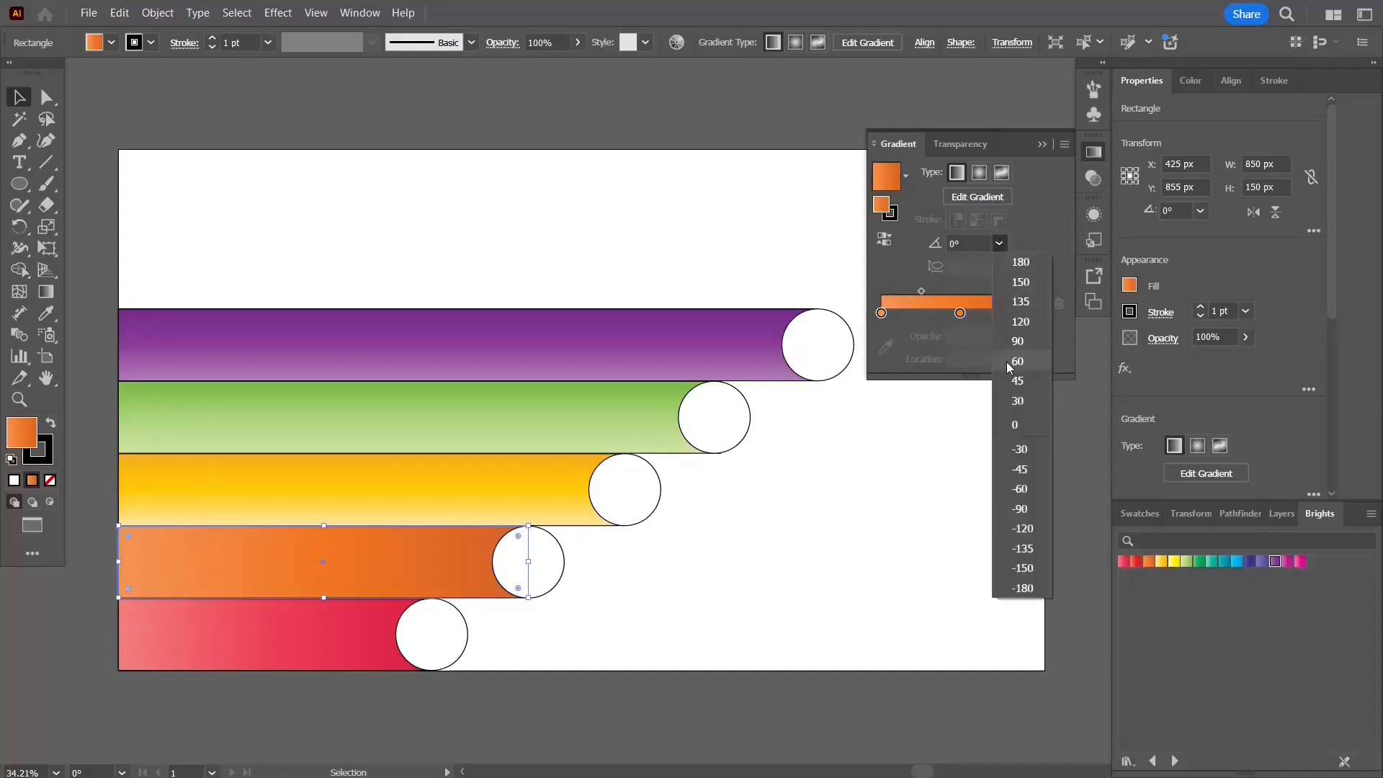
left_click(1018, 333)
Step: Set the red bar's gradient angle to 90° and close the Gradient panel
left_click(357, 648)
left_click(998, 243)
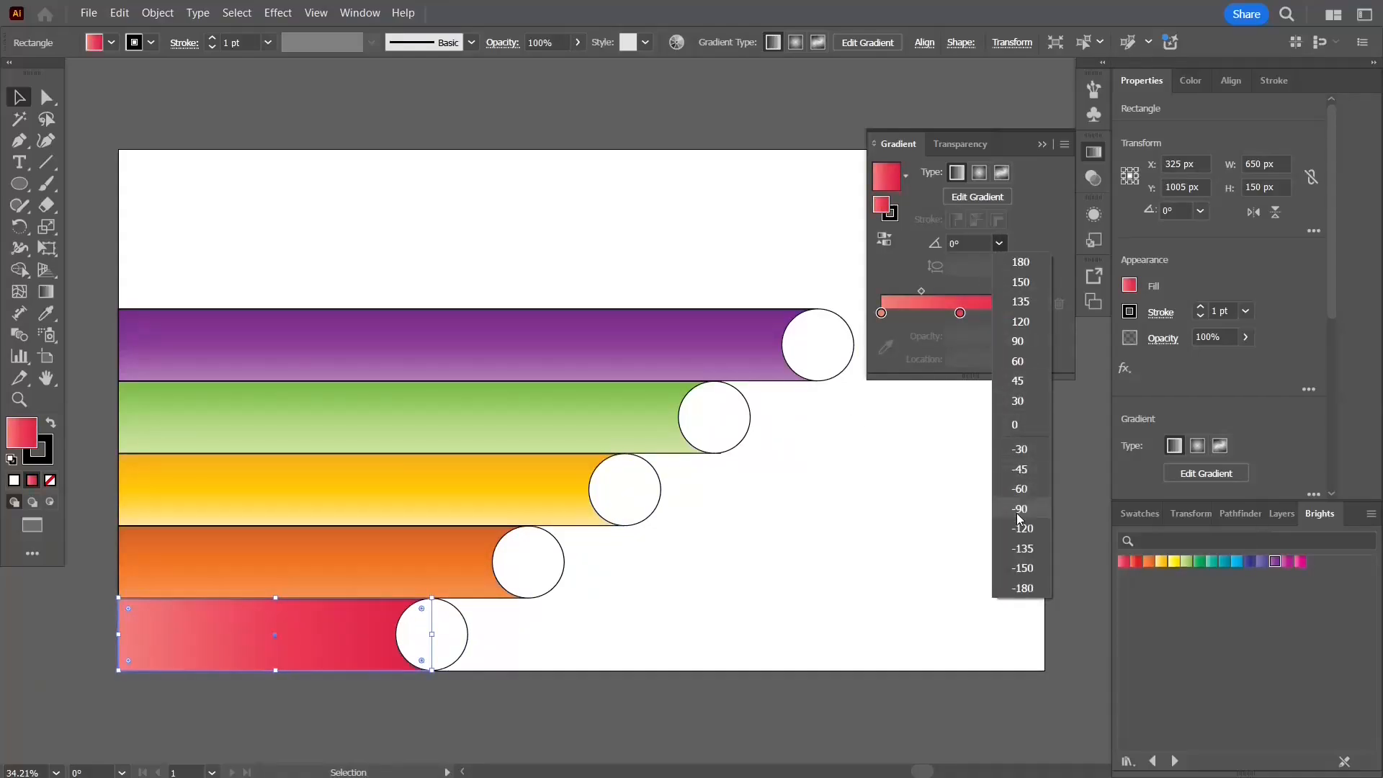
left_click(1024, 335)
left_click(1057, 106)
left_click(1042, 144)
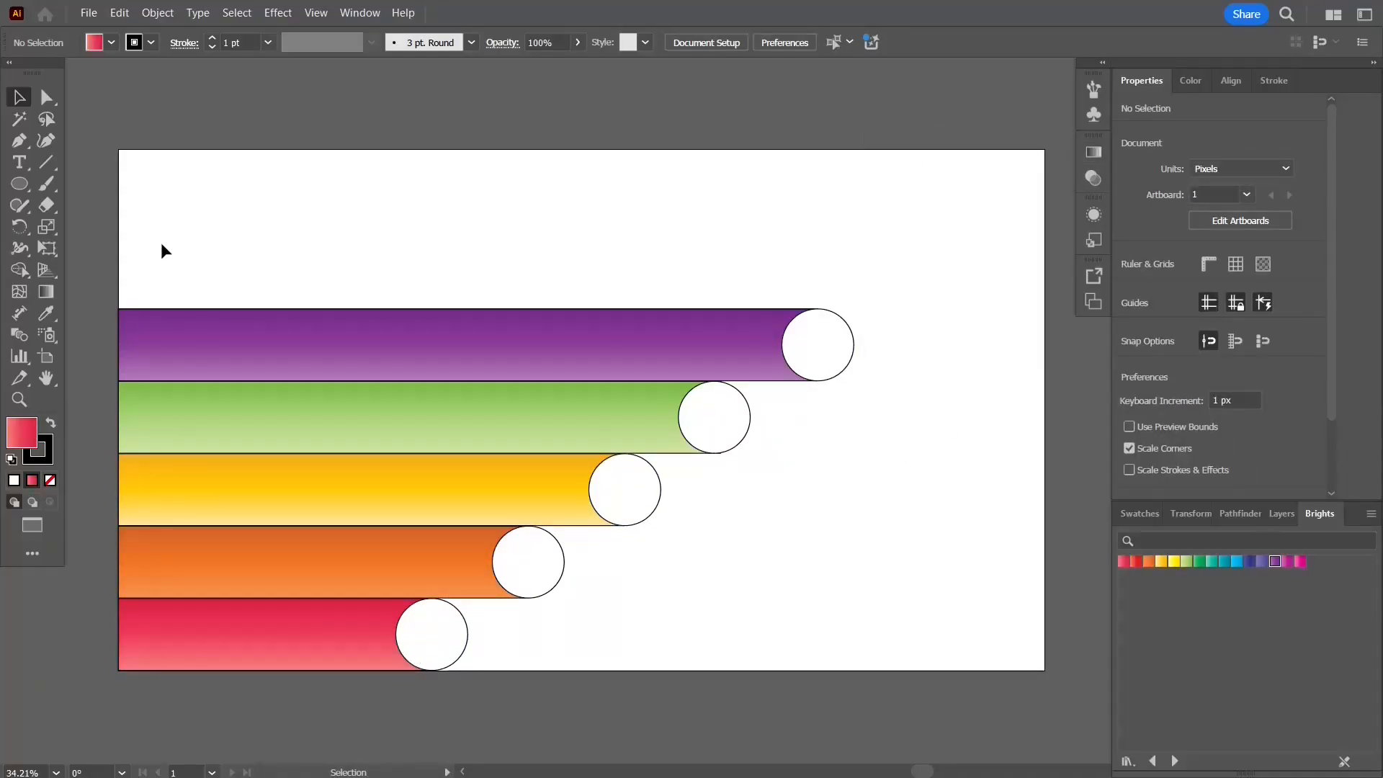
Step: Remove the stroke from all five bars
left_click_drag(258, 603, 257, 599)
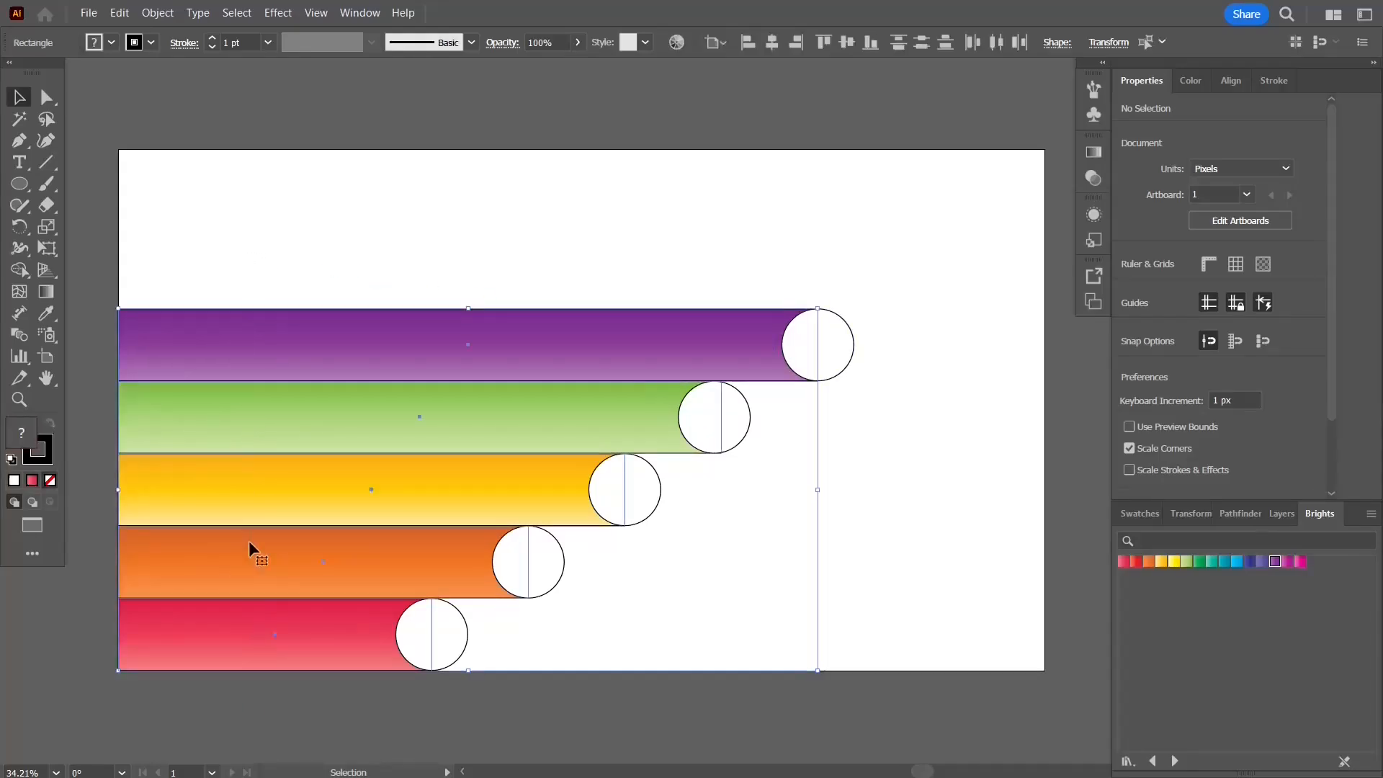
left_click(52, 459)
left_click(50, 480)
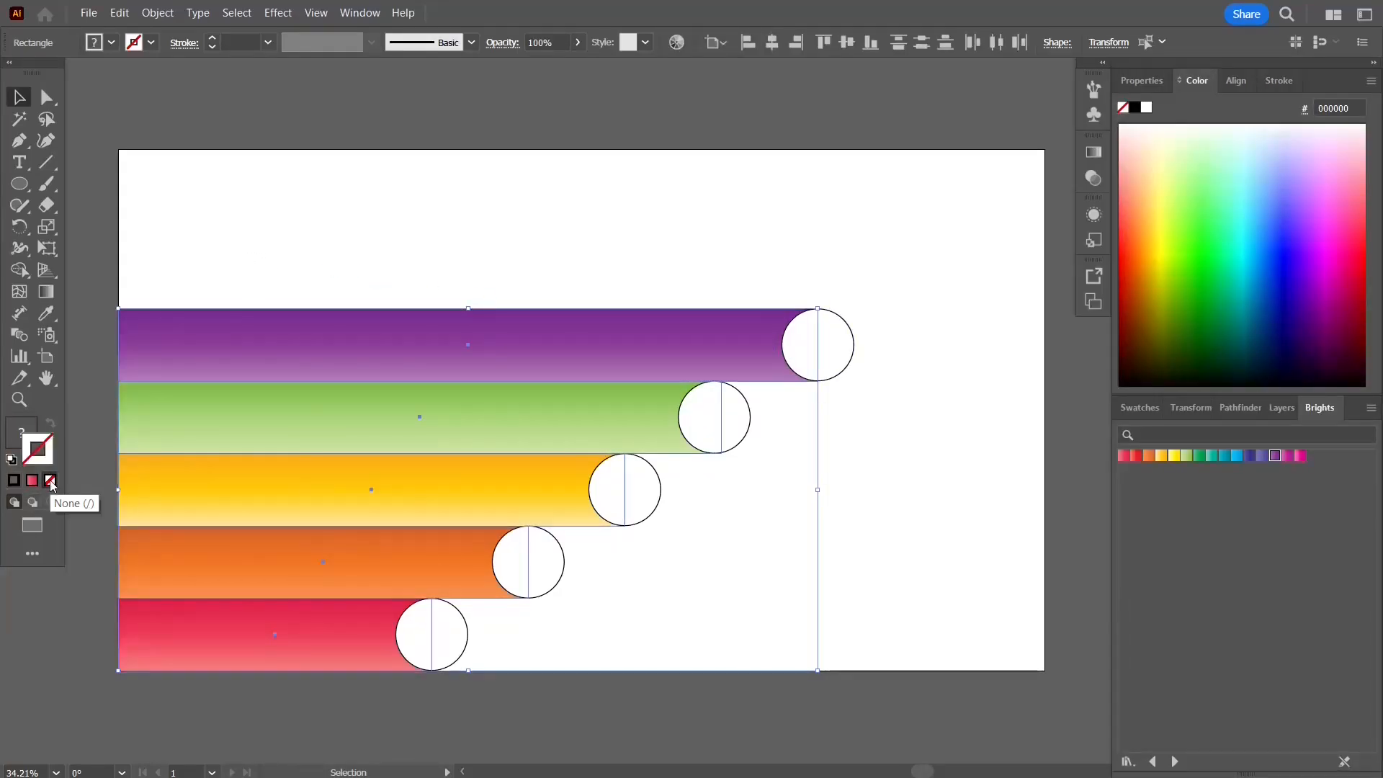
left_click(322, 240)
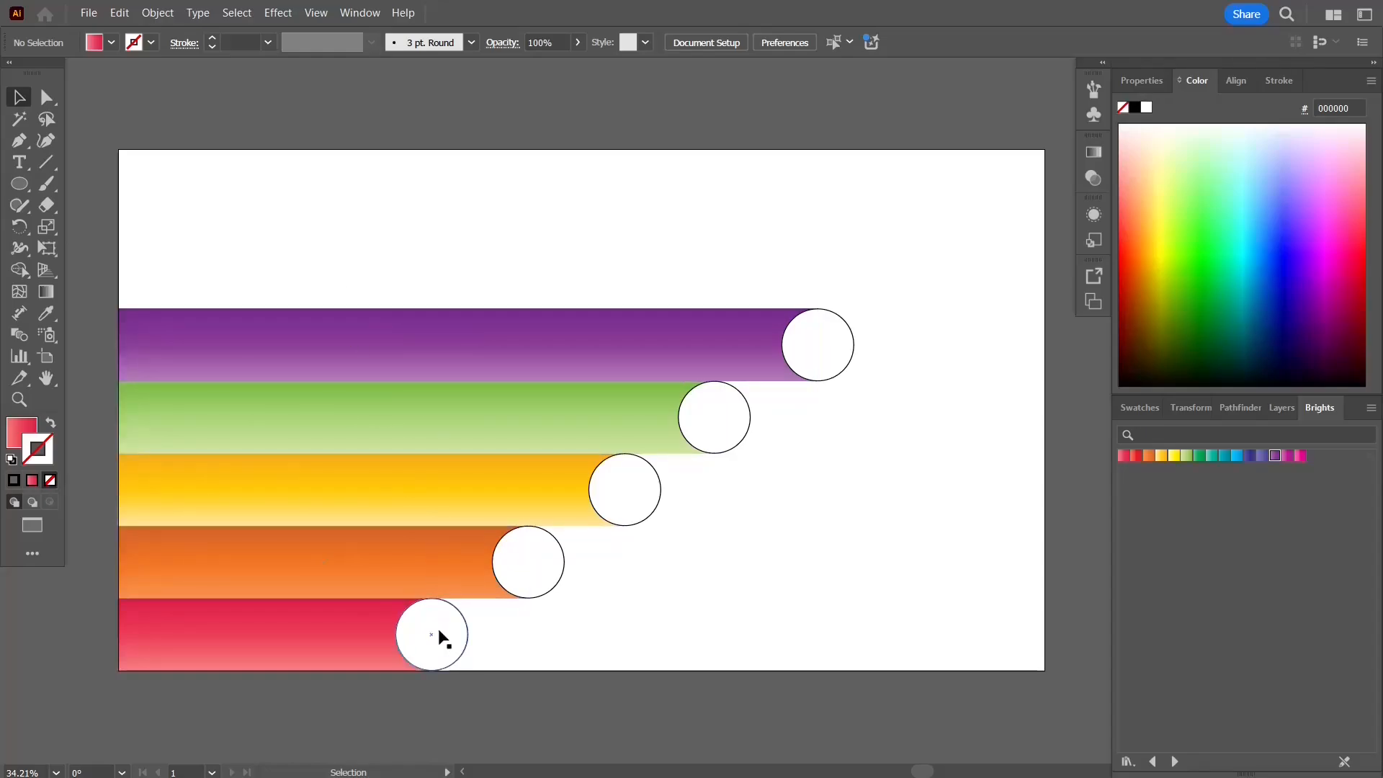
scroll(428, 670, "up", 3)
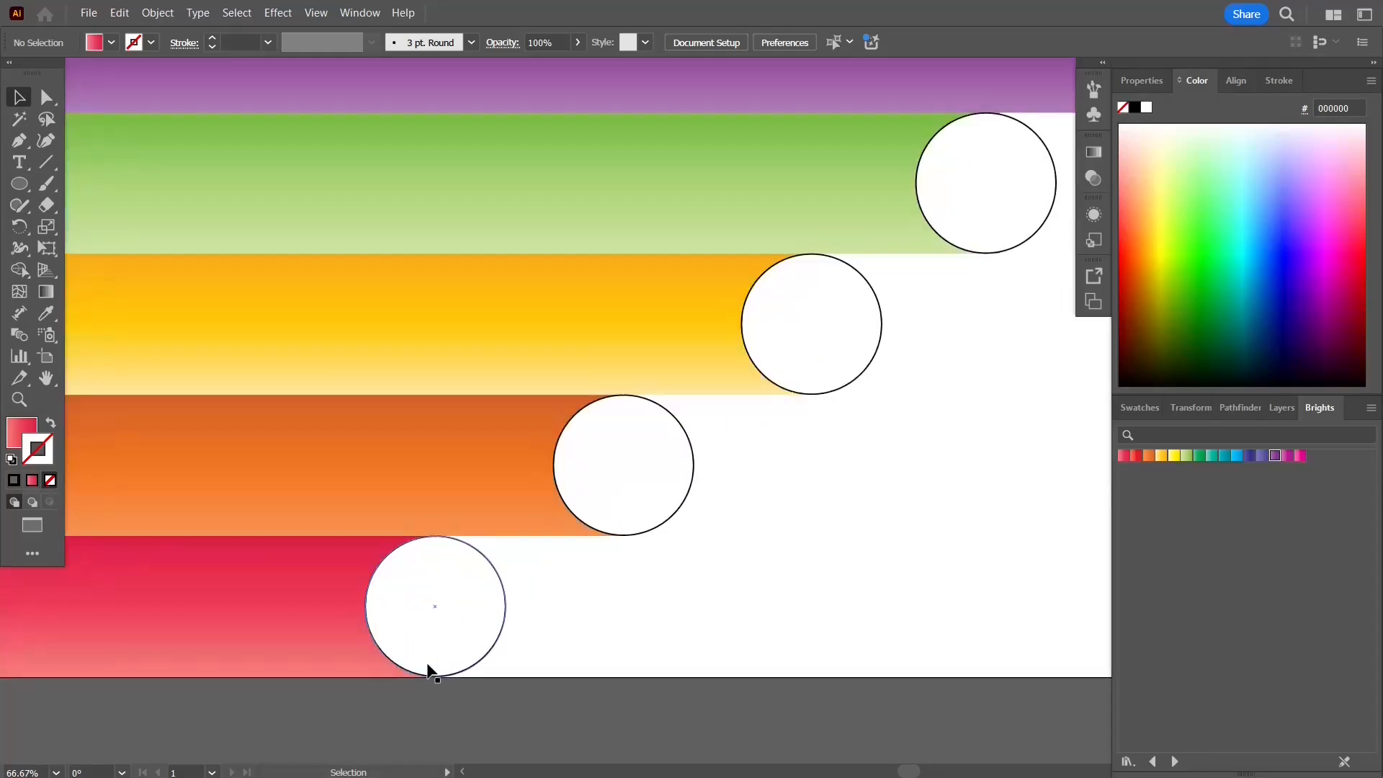
Step: Set the red bar's circle stroke weight to 10 pt
left_click(503, 590)
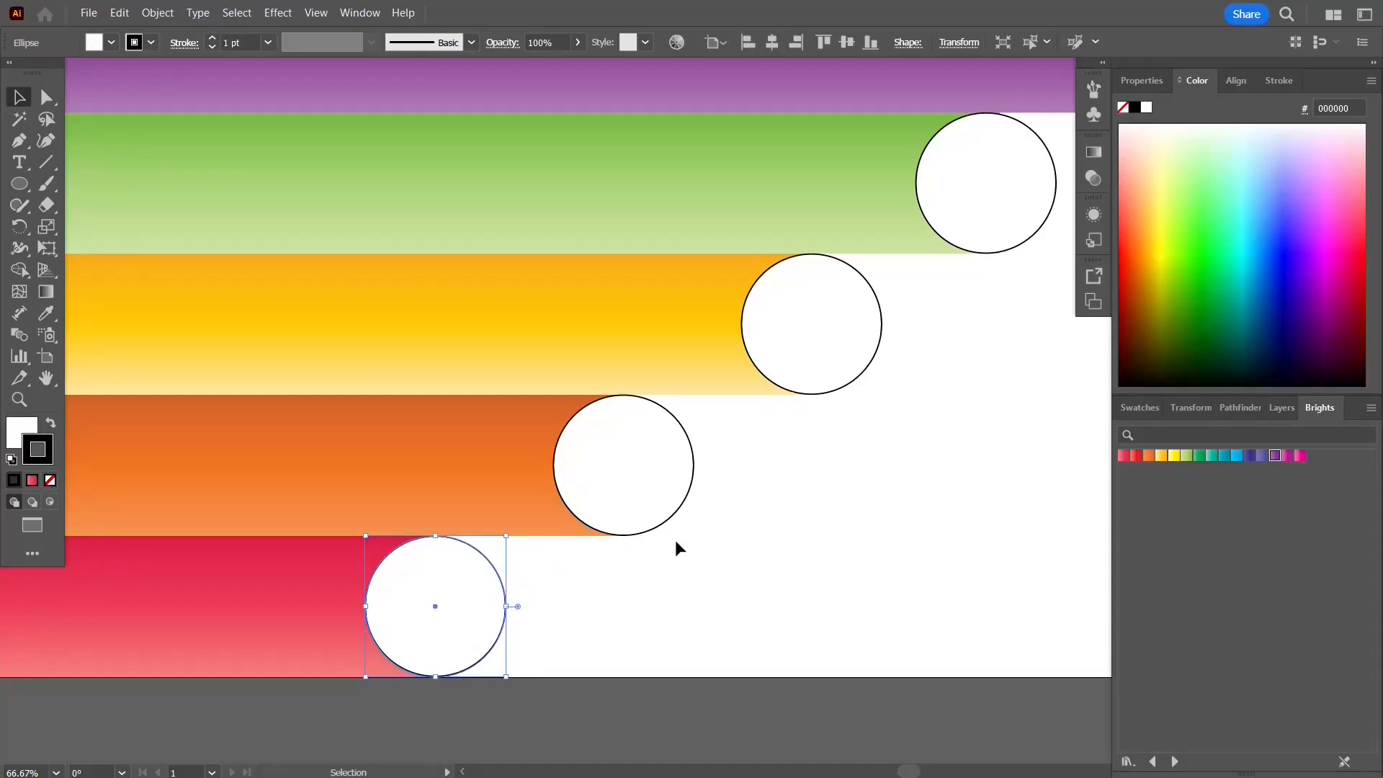
left_click(1278, 81)
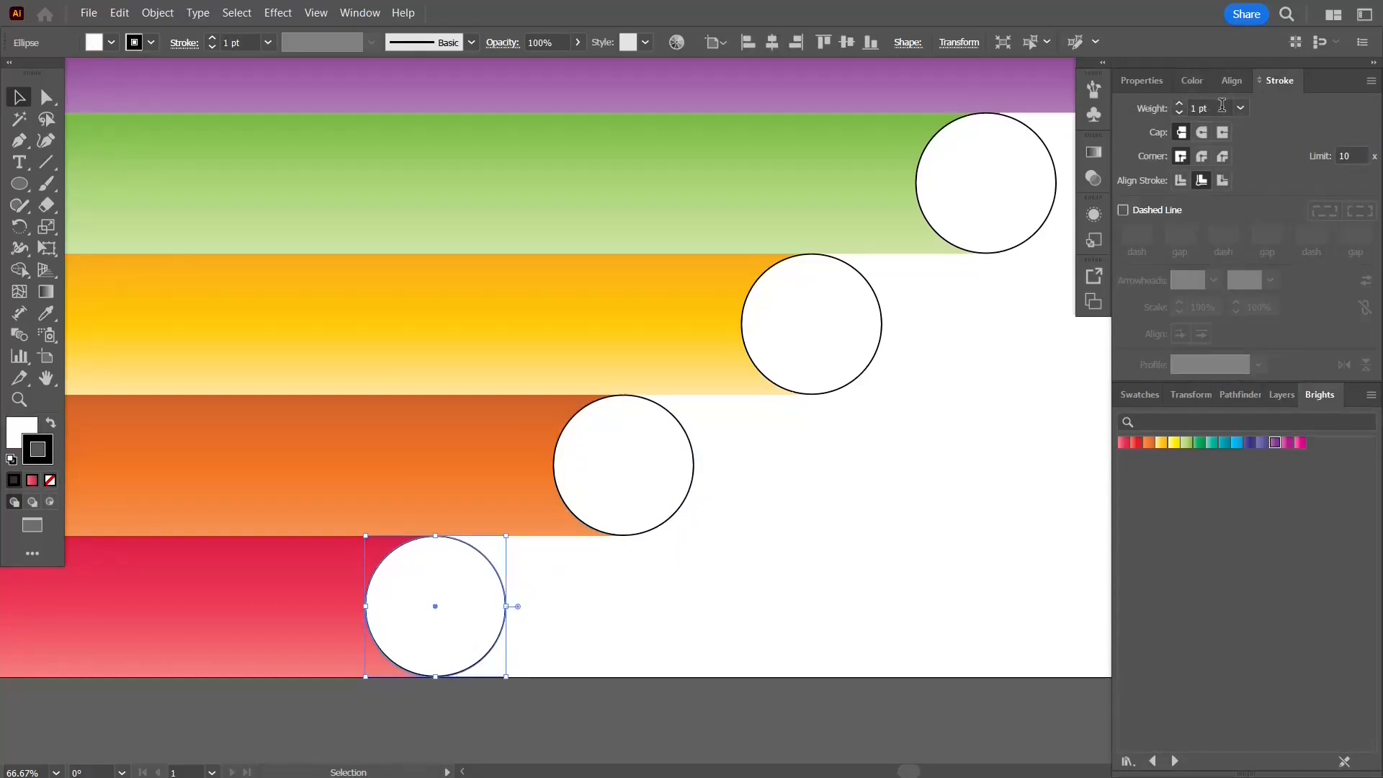
left_click(1181, 103)
left_click(1181, 104)
left_click(1181, 103)
left_click(1181, 103)
left_click(1181, 103)
left_click(1181, 104)
left_click(1181, 103)
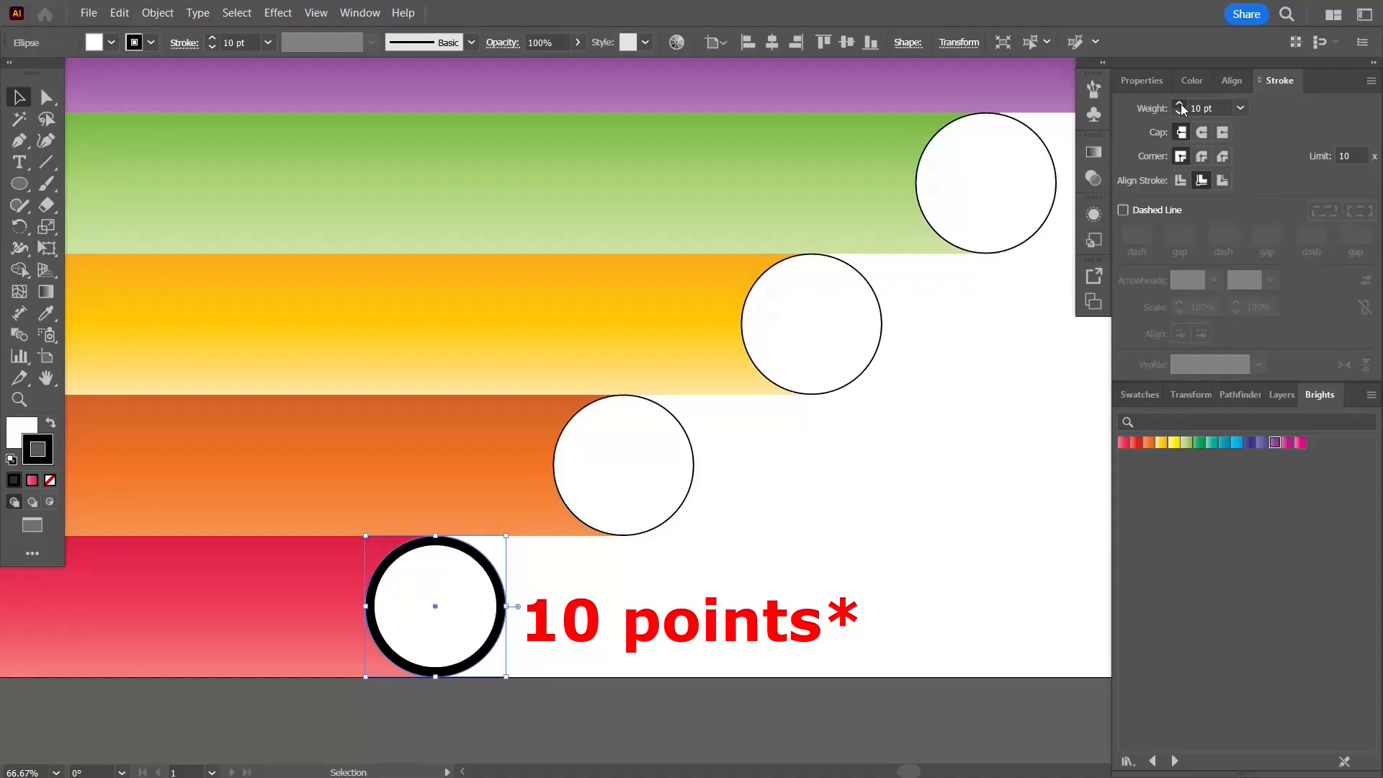
left_click(1181, 104)
triple_click(1197, 107)
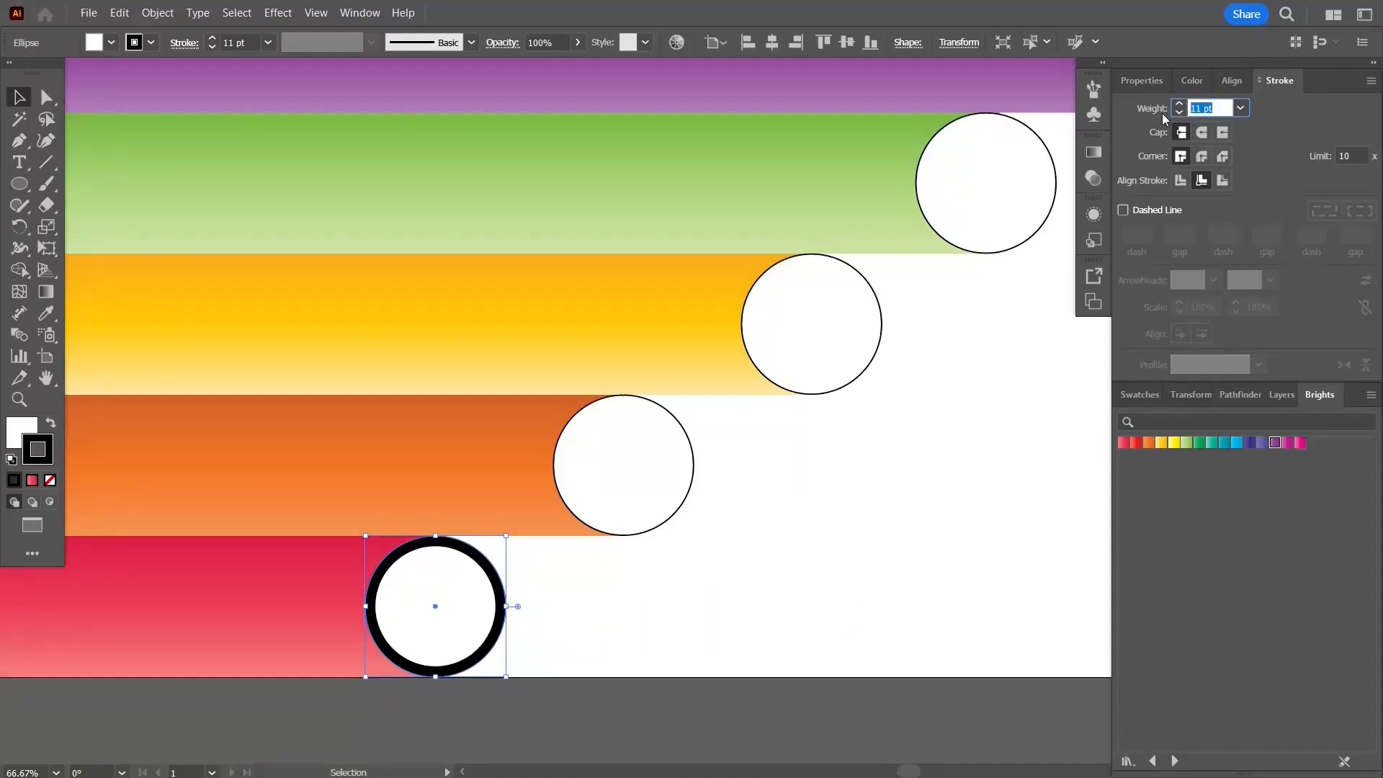
key("Return")
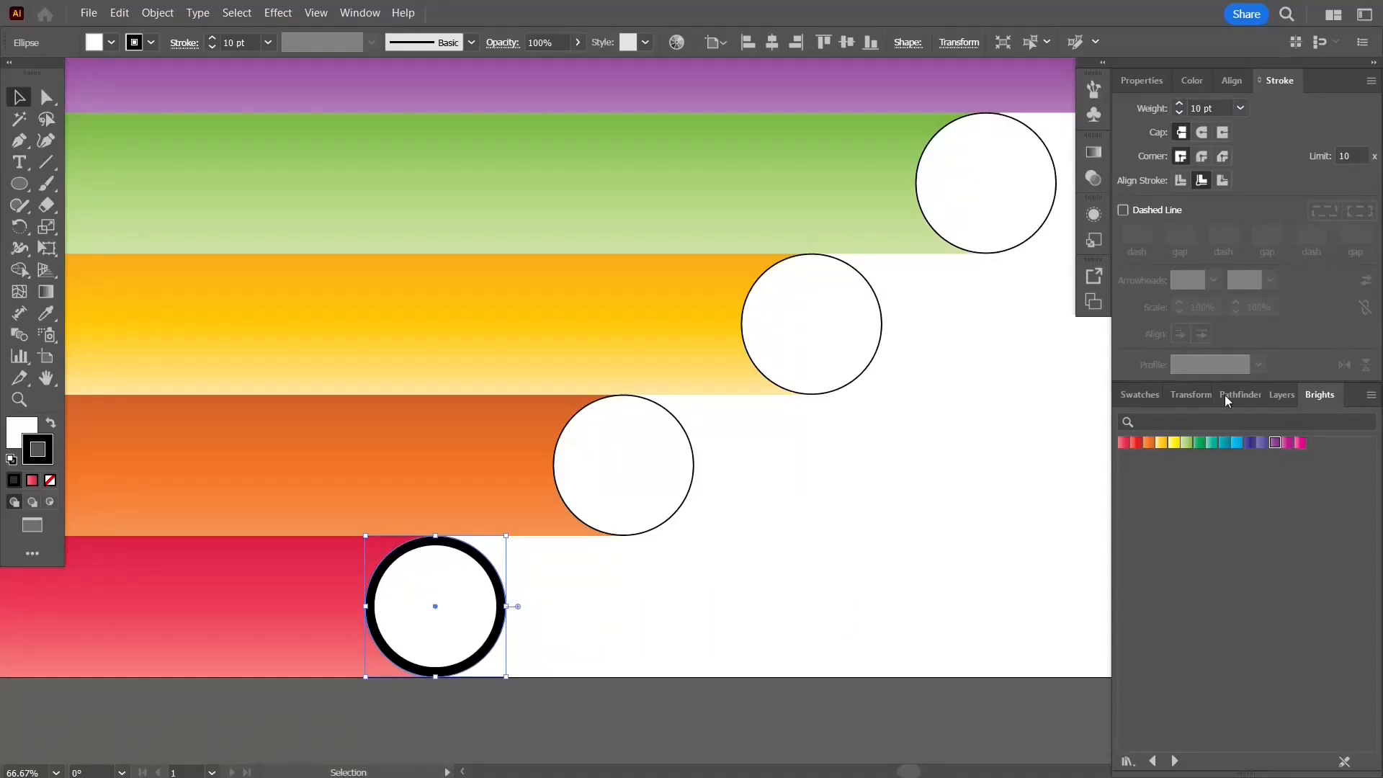
Step: Apply the red gradient swatch to the red circle's stroke and set its gradient angle to 90°
left_click(1122, 443)
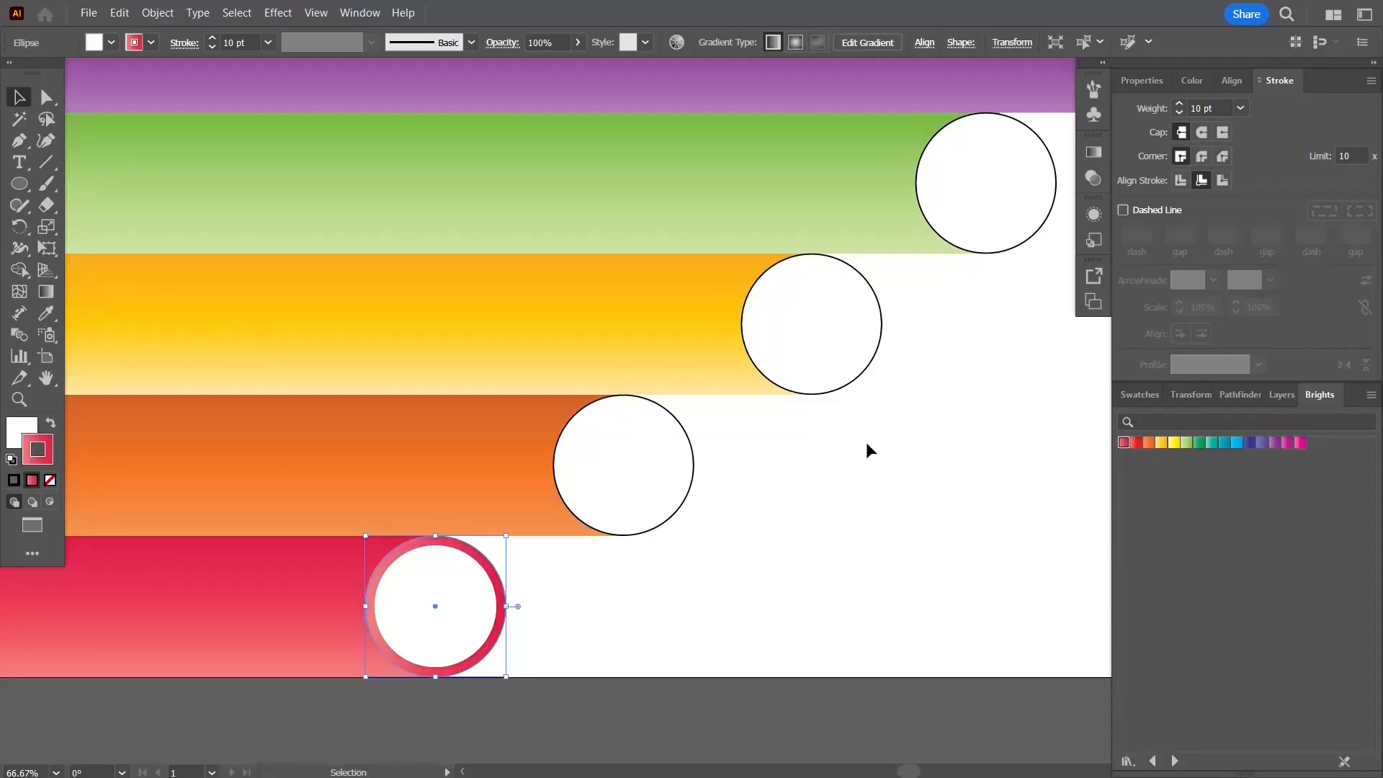
left_click(1093, 152)
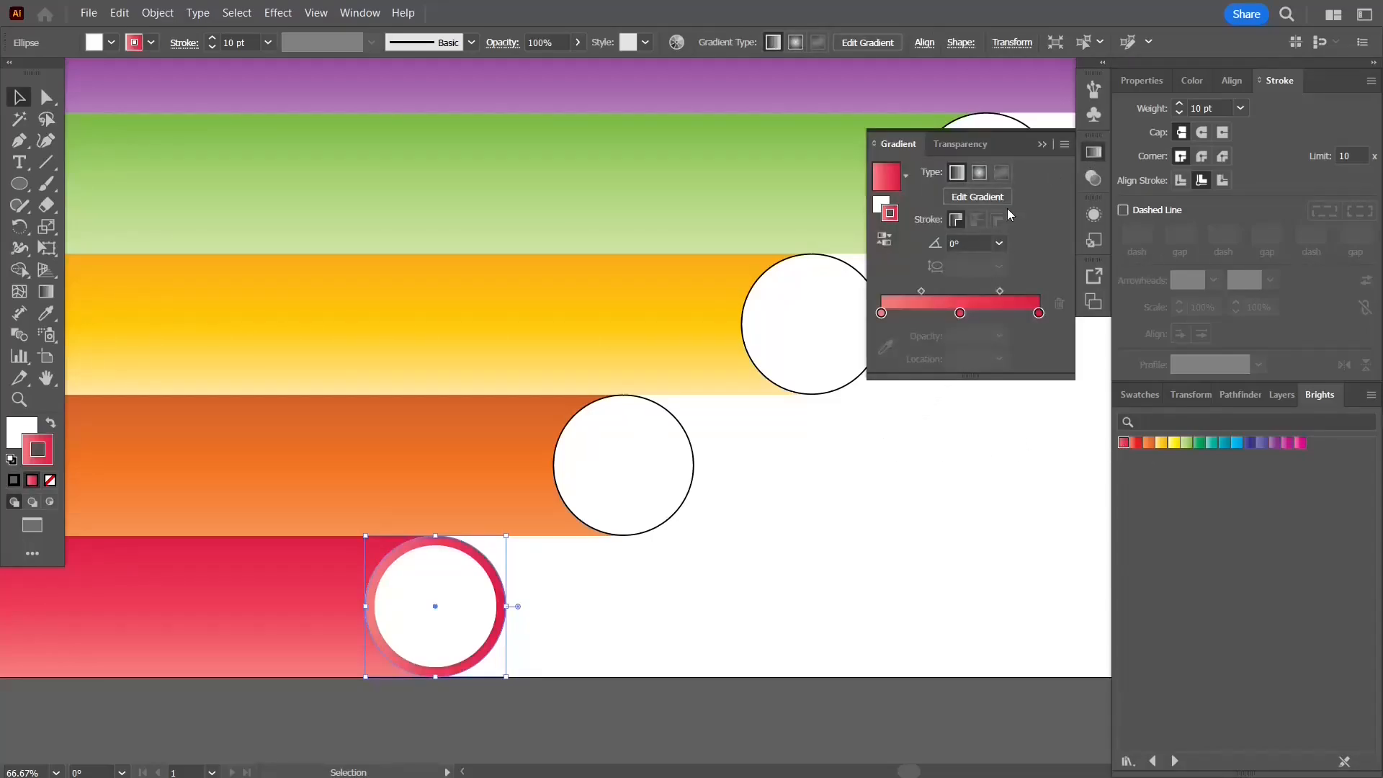
left_click(999, 243)
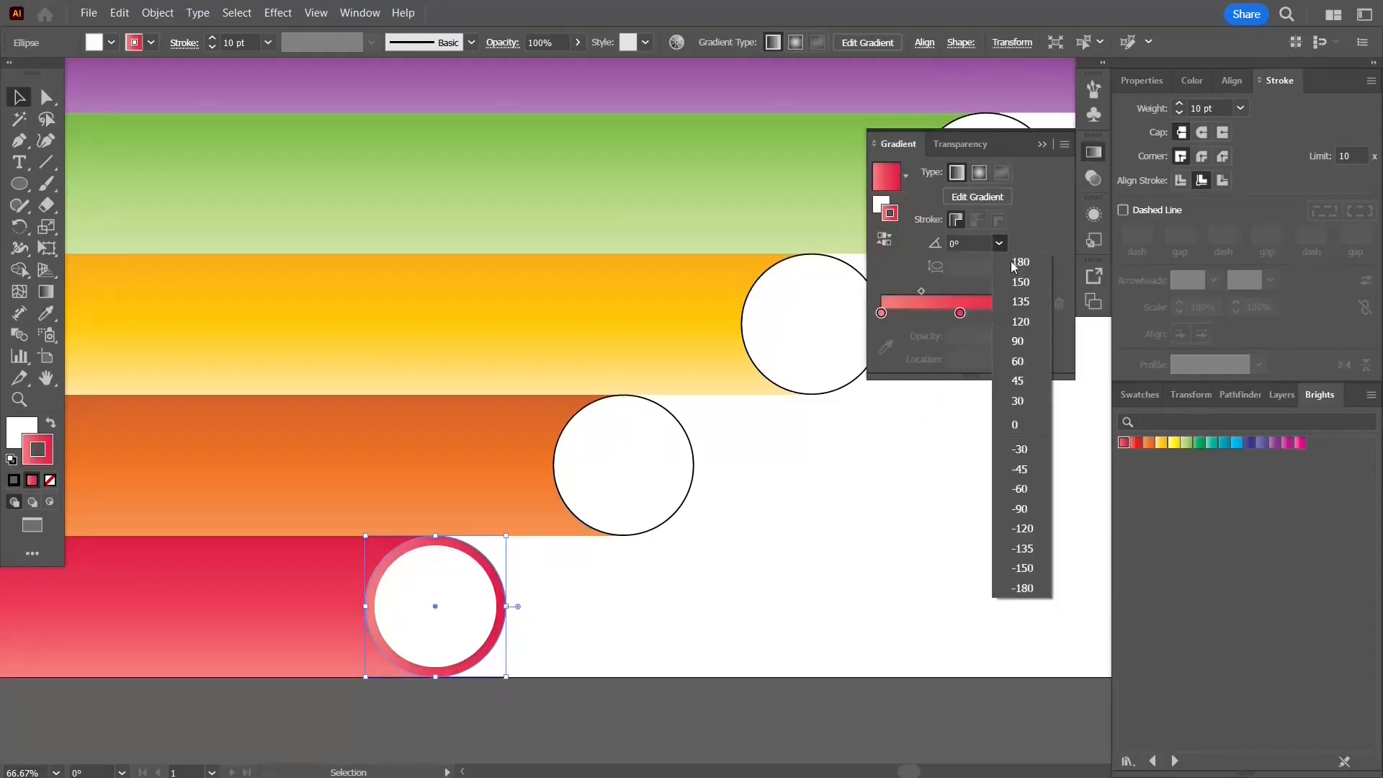
left_click(1027, 343)
Step: Set the orange bar's circle stroke weight to 10 pt
left_click(666, 457)
left_click(1041, 144)
left_click_drag(1207, 106, 1159, 120)
type("10")
key("Return")
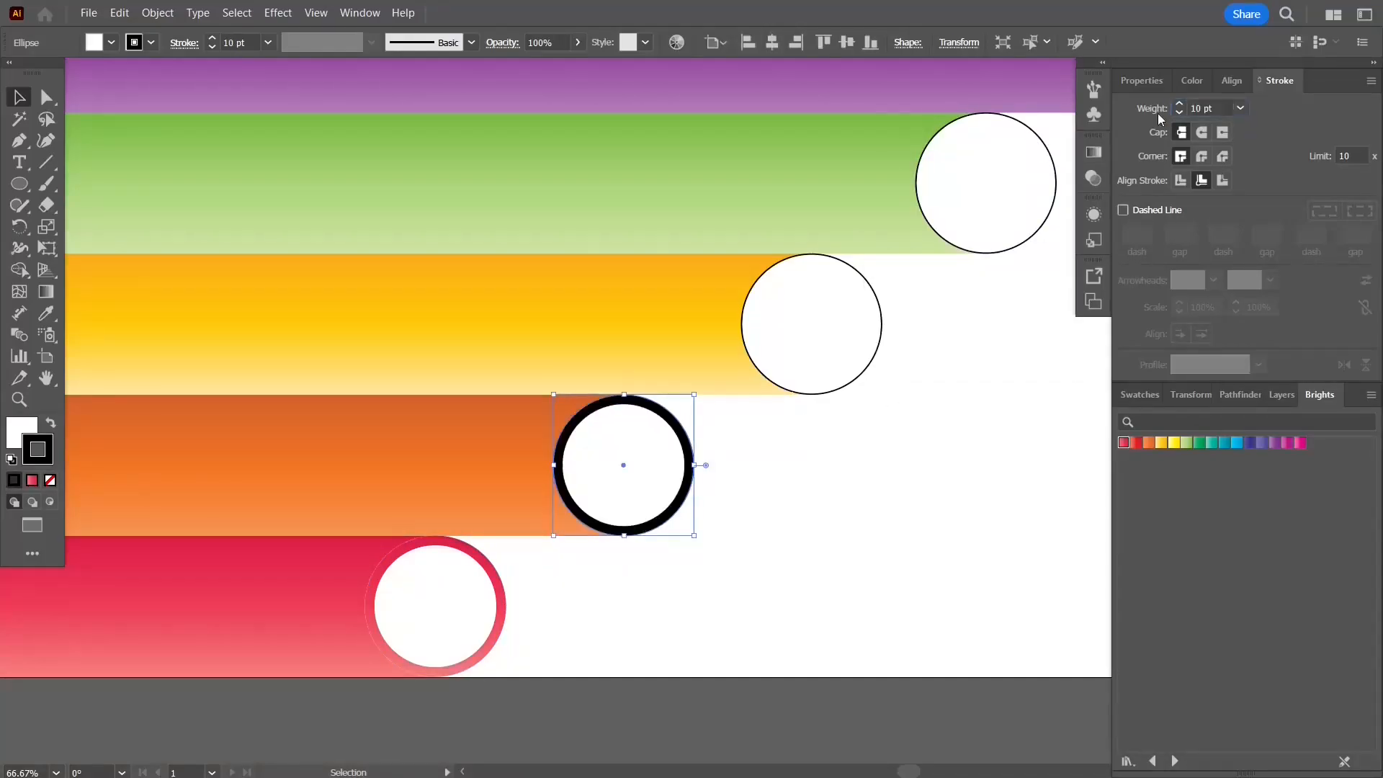
Step: Apply the orange gradient swatch to the orange circle's stroke and set its angle to 90°
left_click(1149, 445)
left_click(1094, 152)
left_click(999, 243)
left_click(1026, 343)
left_click(1041, 144)
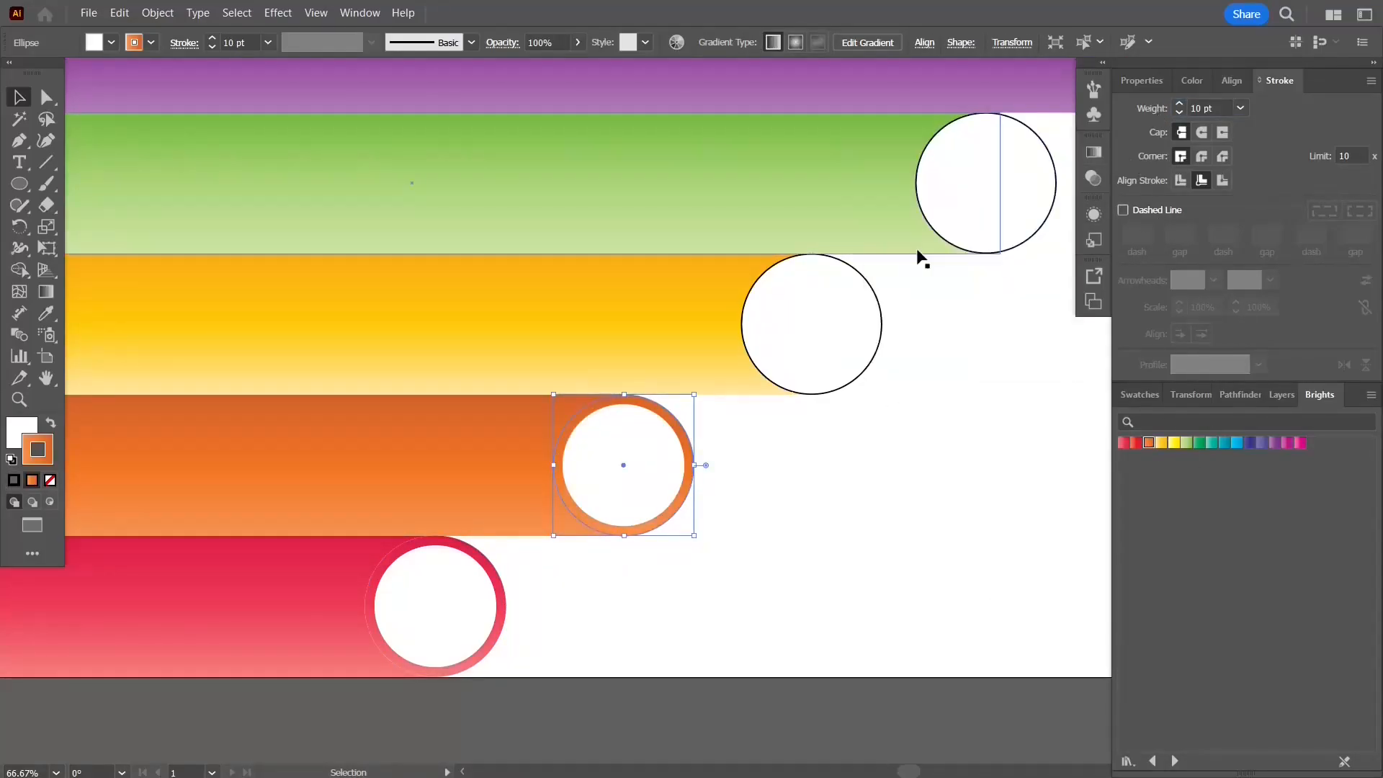
Step: Set the stroke weight of the yellow, green and purple circles to 10 pt
left_click(857, 291)
scroll(1010, 328, "down", 1)
left_click_drag(1010, 330, 728, 391)
left_click(738, 322, "shift")
left_click(875, 204, "shift")
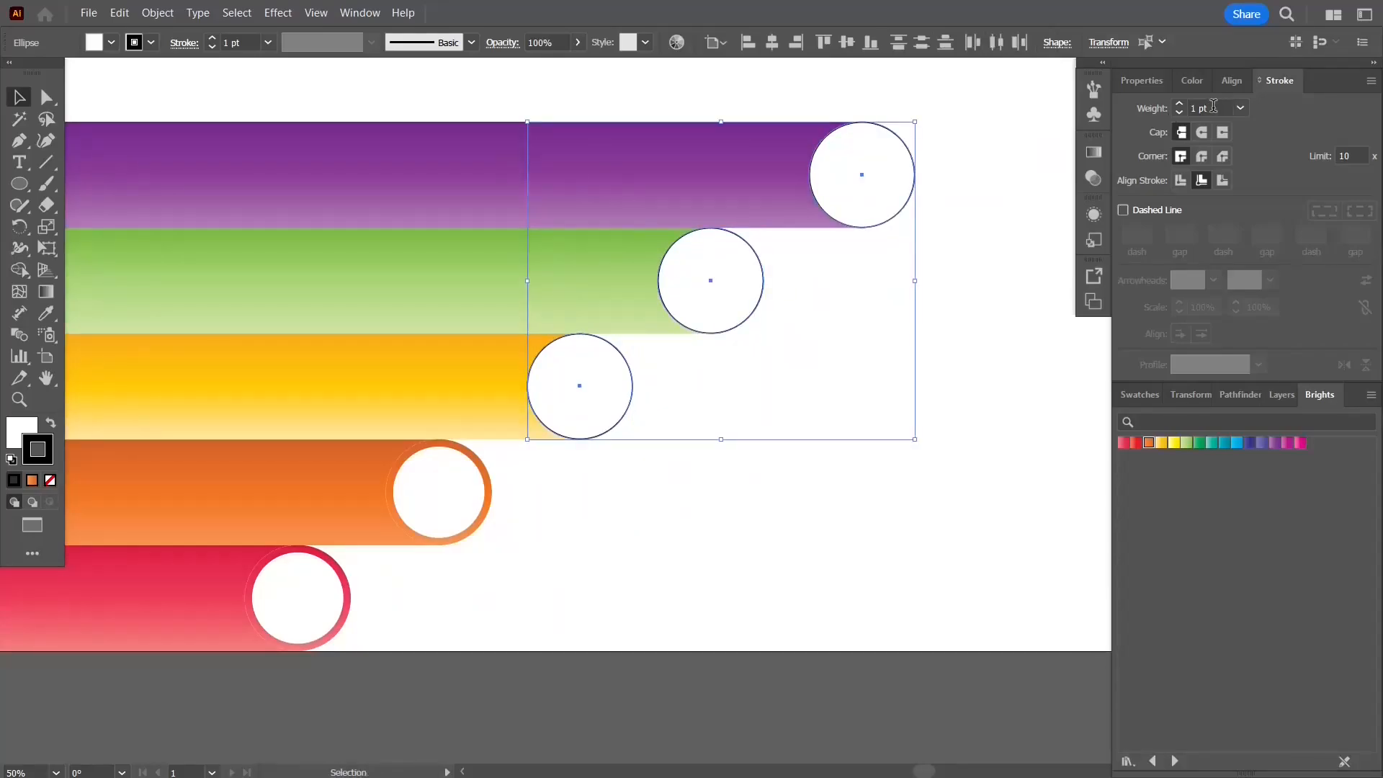
left_click_drag(1208, 107, 1169, 117)
type("10")
key("Return")
Step: Apply the yellow gradient swatch to the yellow circle's stroke and set its angle to 90°
left_click(616, 421)
left_click(1162, 445)
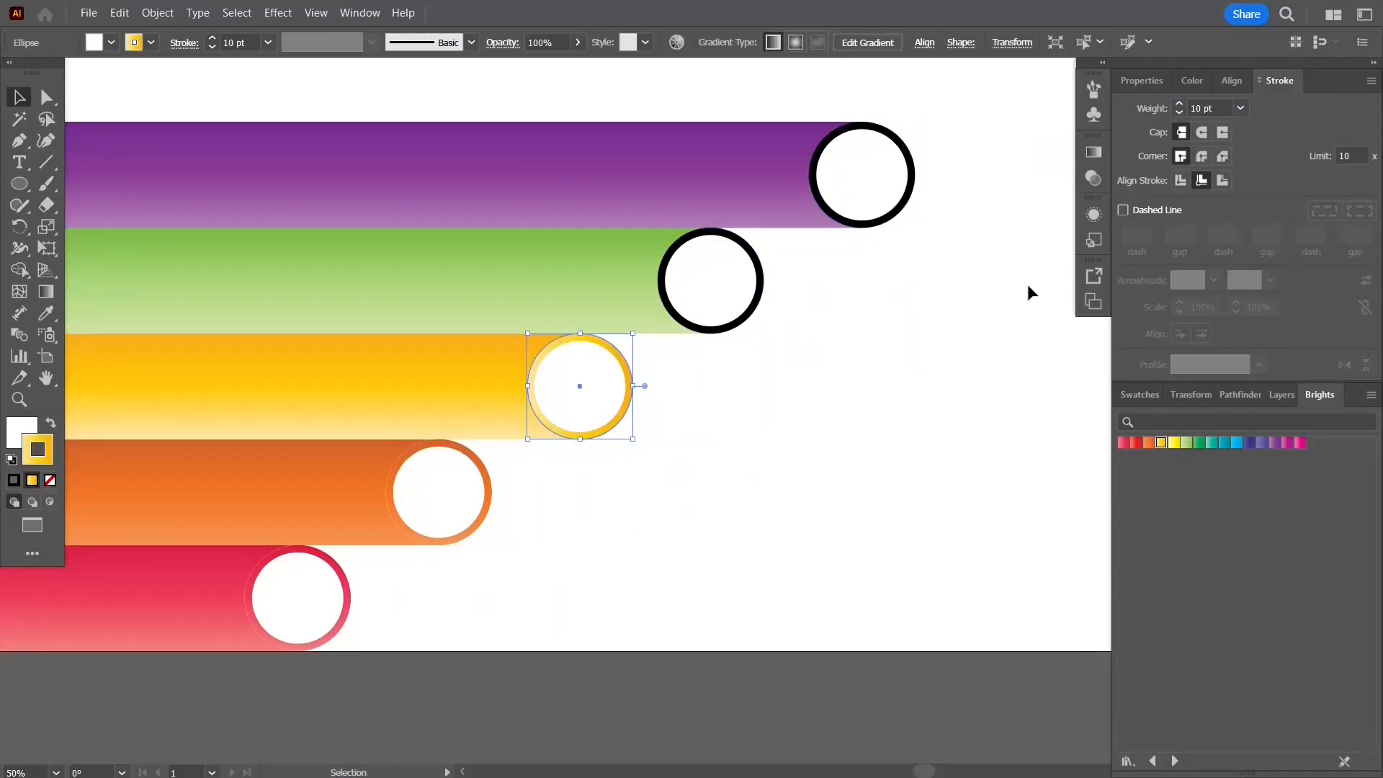
left_click(1094, 152)
left_click(999, 244)
left_click(1019, 343)
Step: Apply the green gradient swatch to the green circle's stroke and set its angle to 90°
left_click(752, 311)
left_click(1041, 142)
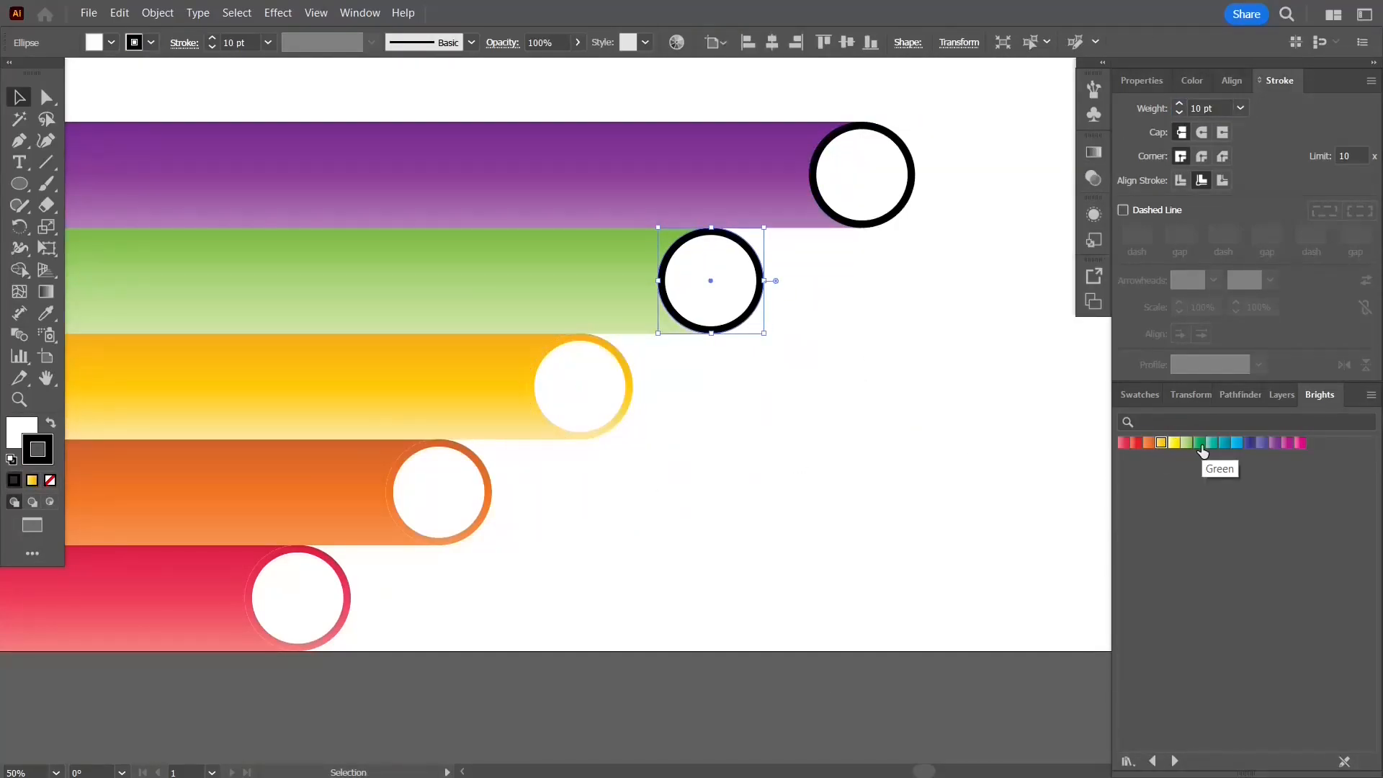
left_click(1186, 443)
left_click(1093, 152)
left_click(999, 243)
left_click(1019, 342)
left_click(1041, 142)
Step: Apply the purple gradient swatch to the purple circle's stroke and set its angle to 90°
left_click(909, 186)
left_click(1274, 443)
left_click(1093, 153)
left_click(1041, 144)
left_click(1094, 152)
left_click(999, 244)
left_click(1019, 342)
left_click(816, 388)
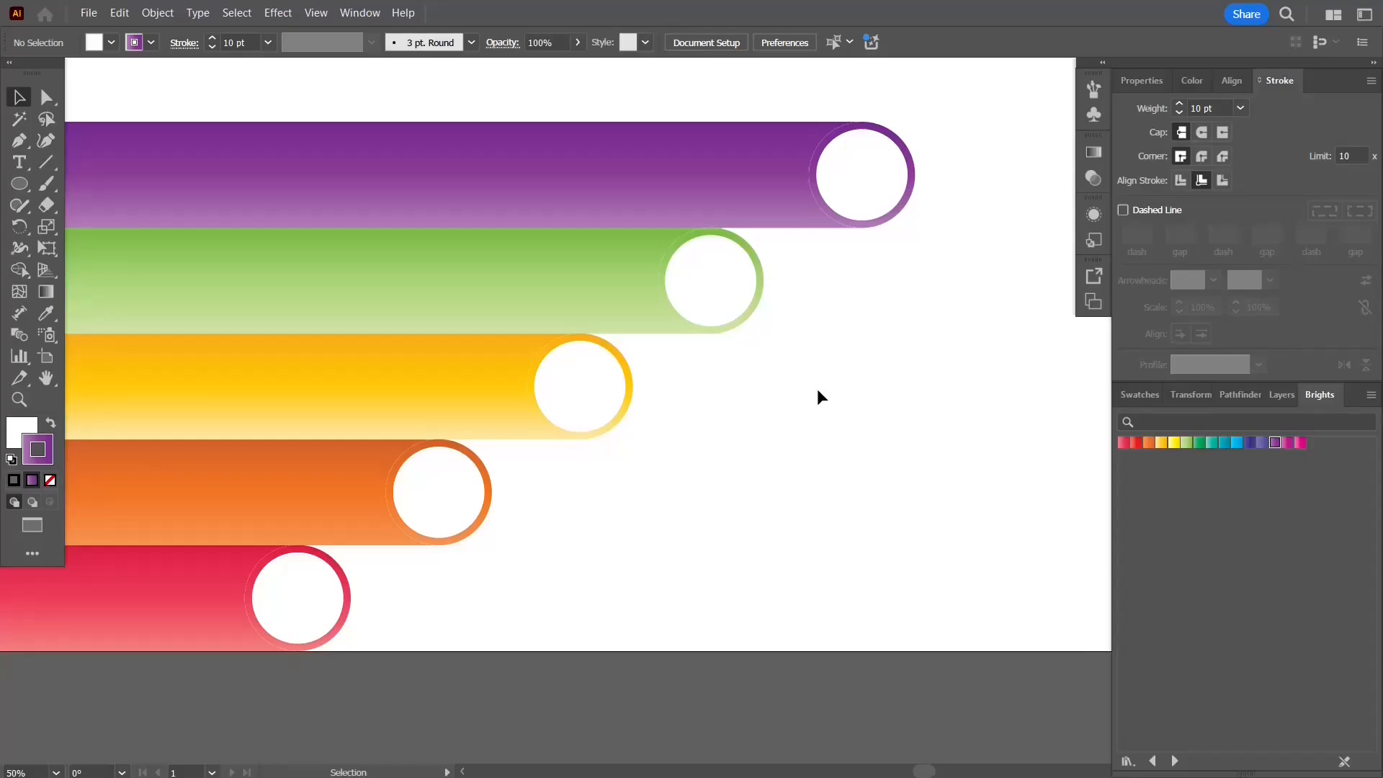
Step: Add the text "TITLE" at 36 pt beside the red circle
scroll(817, 387, "down", 1)
left_click_drag(845, 388, 827, 451)
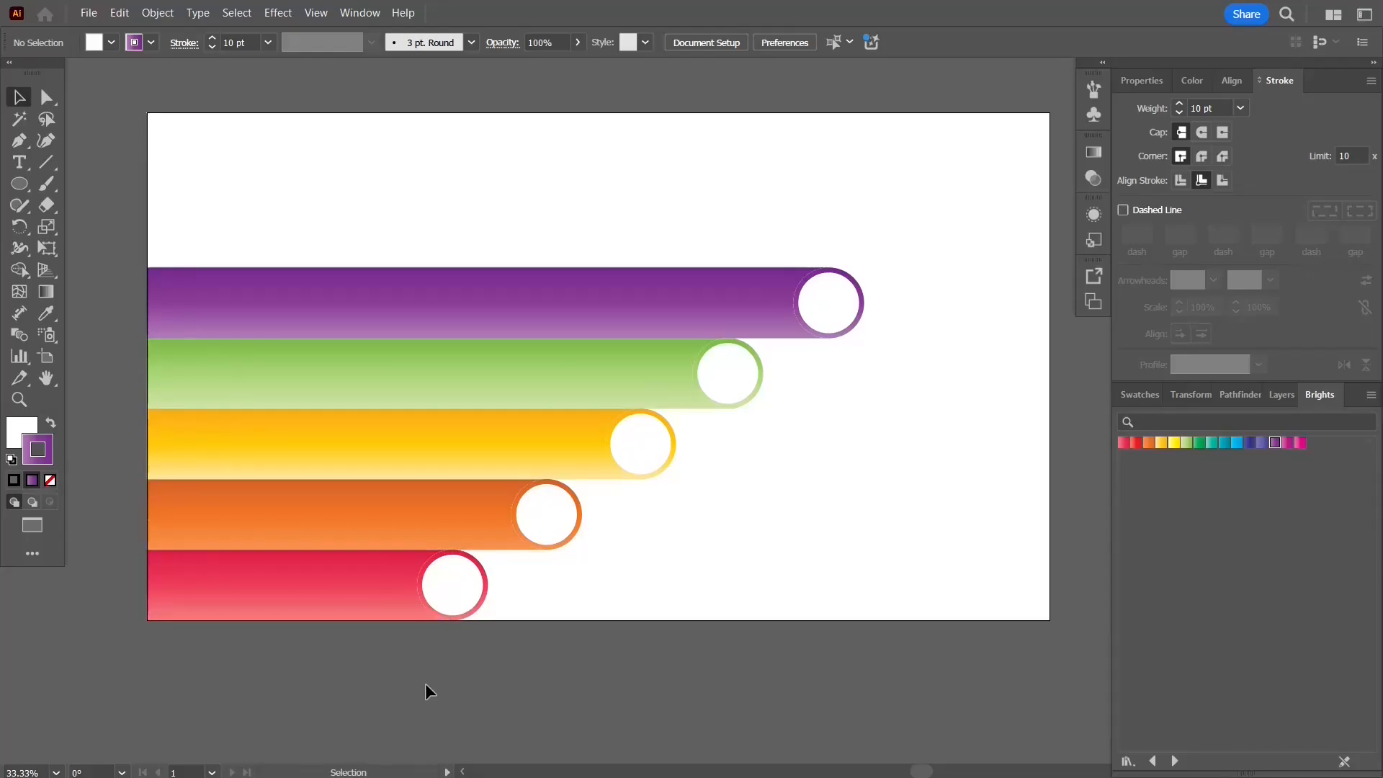
scroll(447, 620, "up", 3)
key("t")
left_click(644, 461)
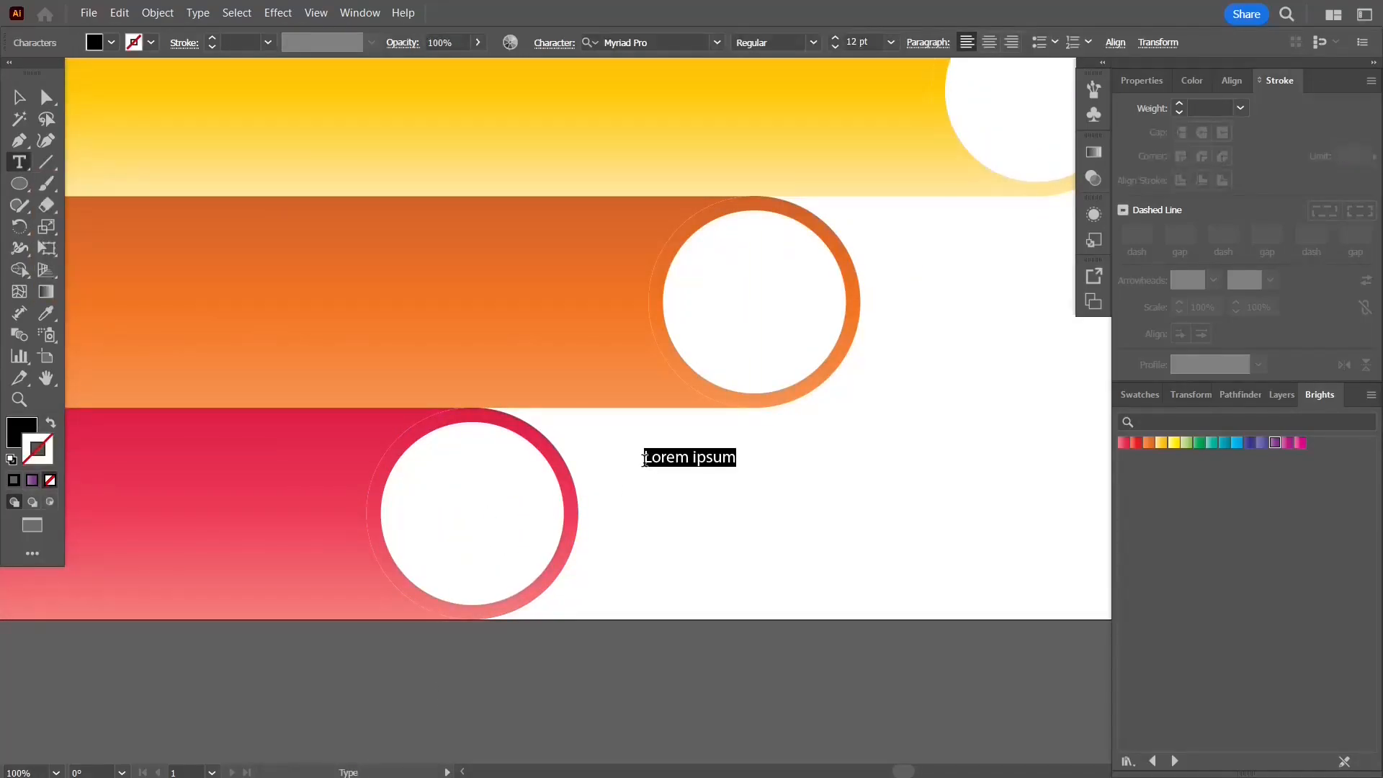
type("TITLE")
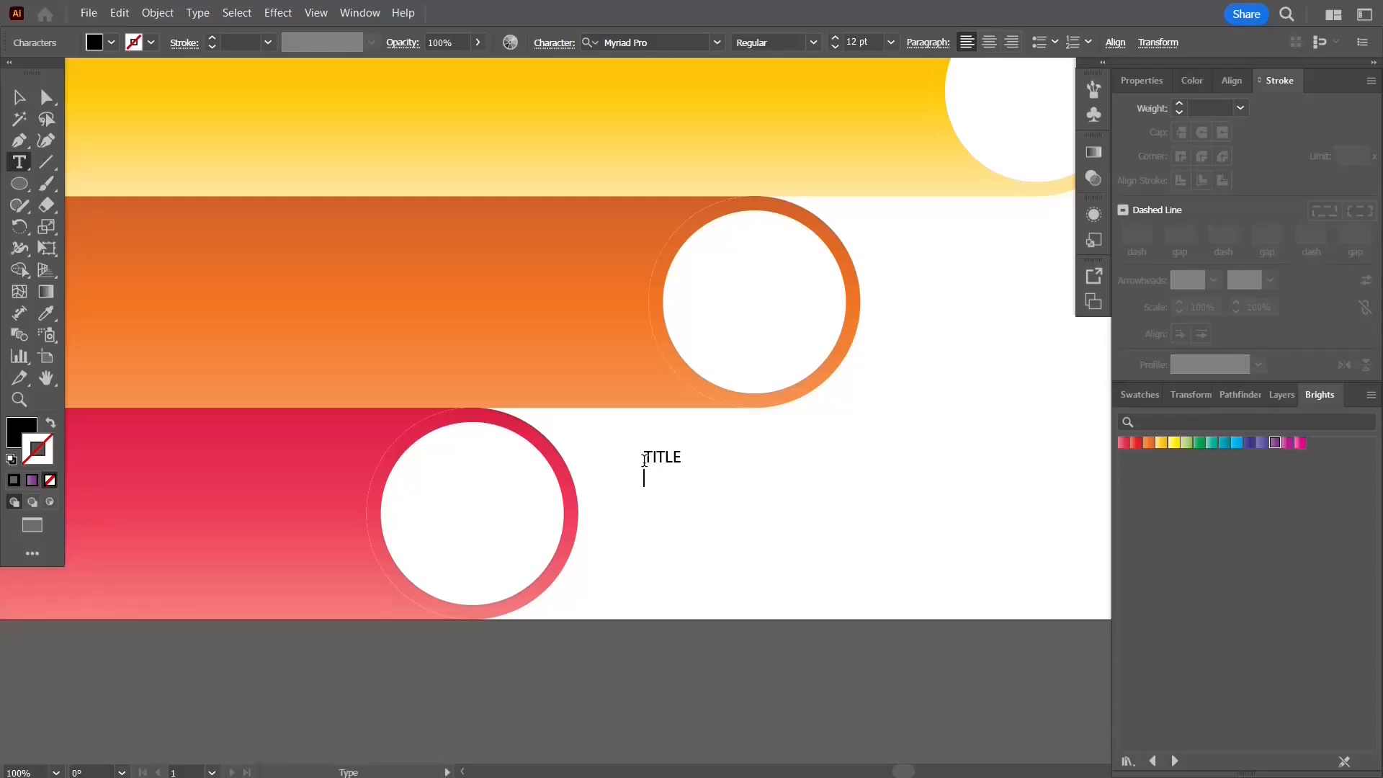
left_click(890, 41)
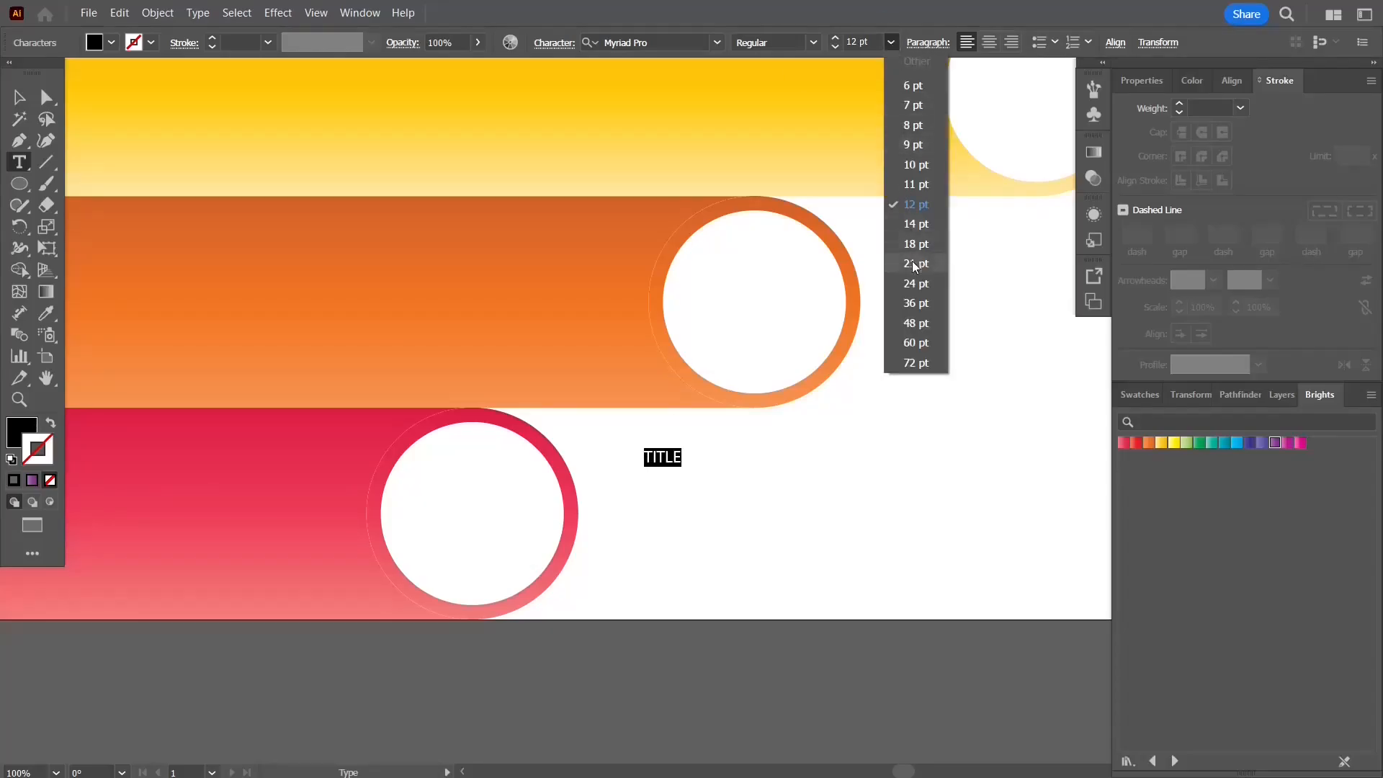
left_click(917, 300)
key("Escape")
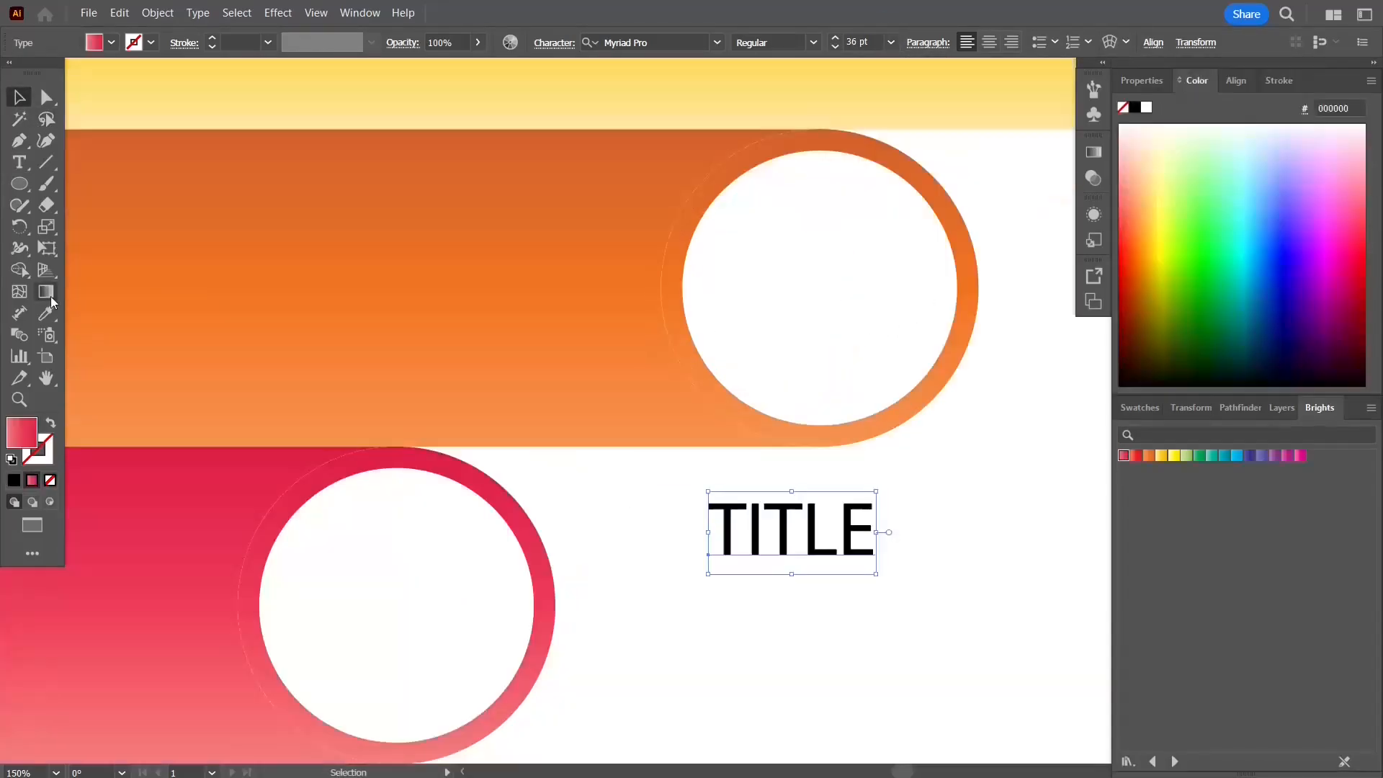
Step: Color the title text 04a7af and set its font style to Semibold
key("g")
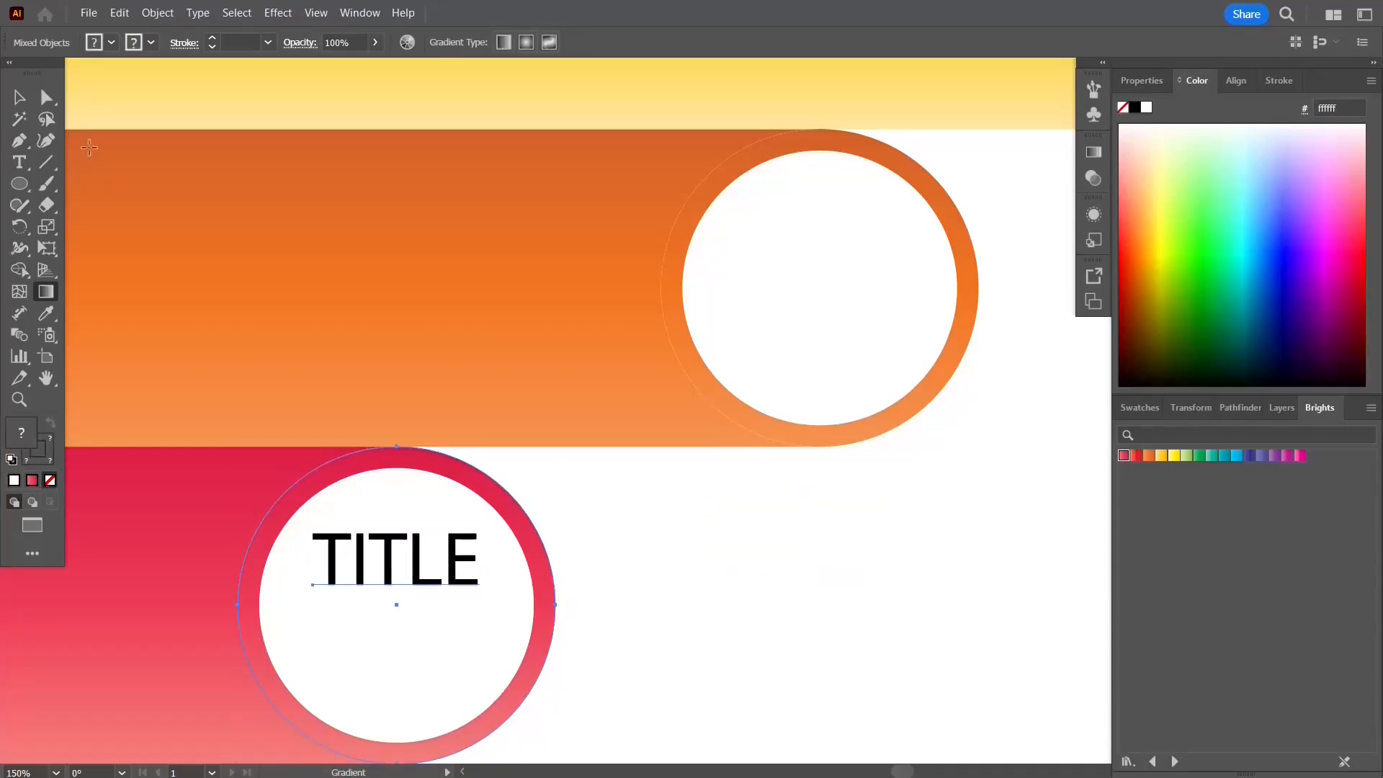
key("v")
scroll(620, 539, "down", 3)
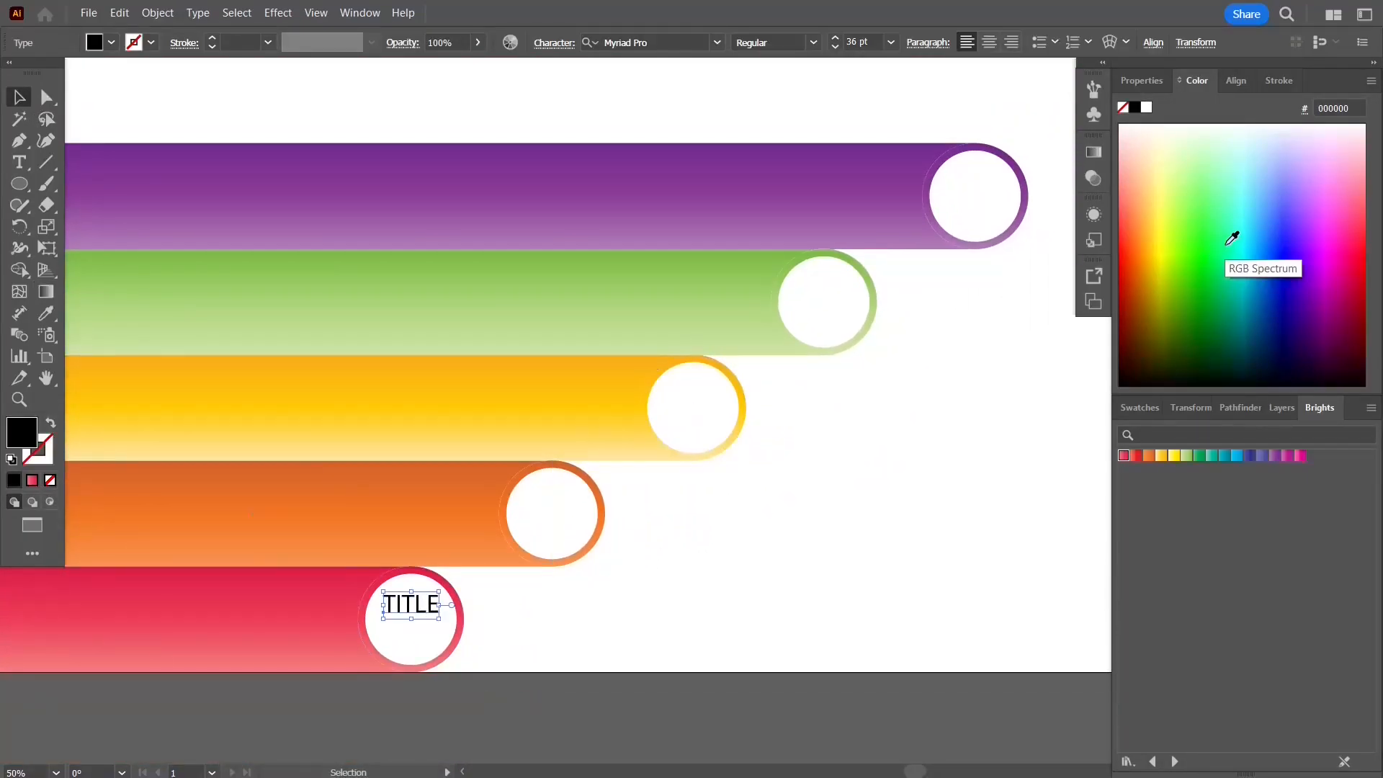
left_click(1250, 233)
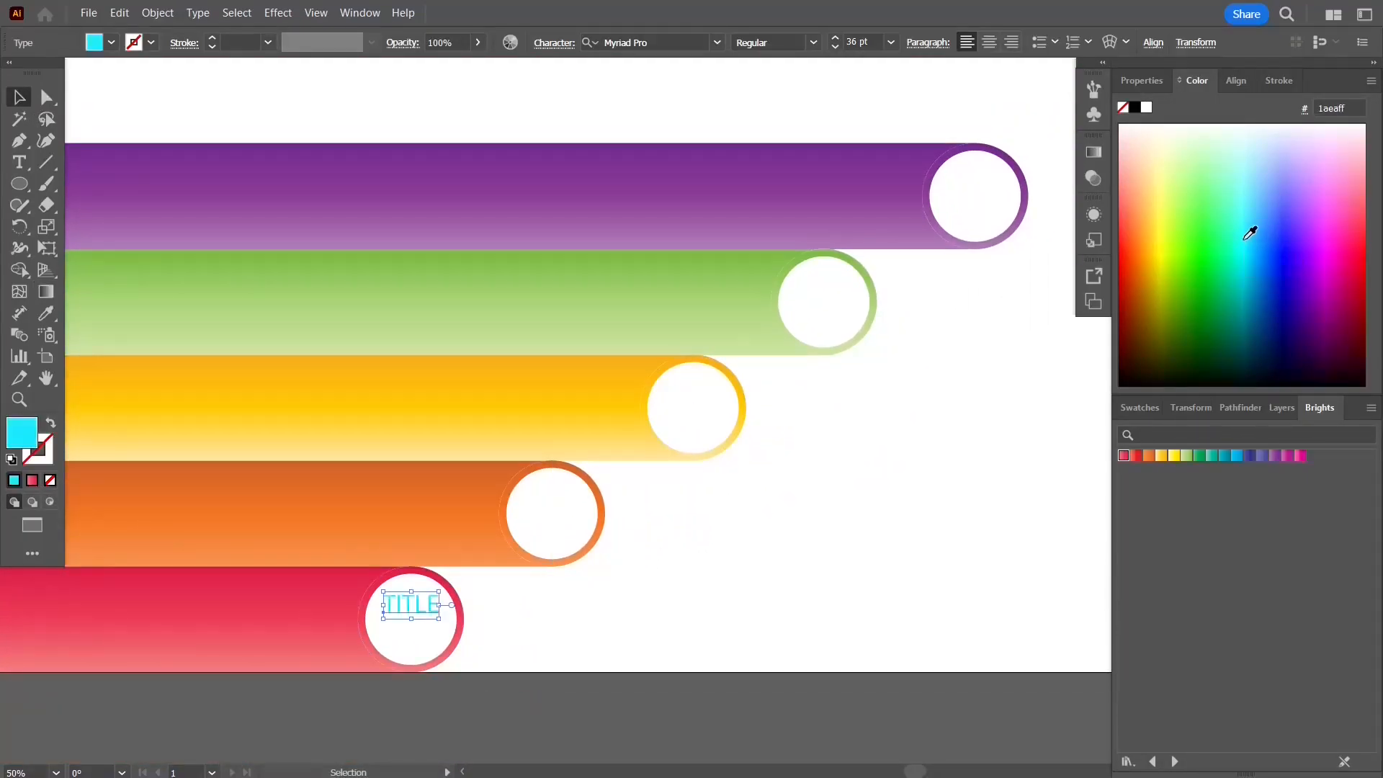
double_click(22, 435)
mouse_move(1070, 272)
left_mouse_down()
mouse_move(1084, 320)
mouse_move(1055, 332)
mouse_move(1090, 338)
left_mouse_up()
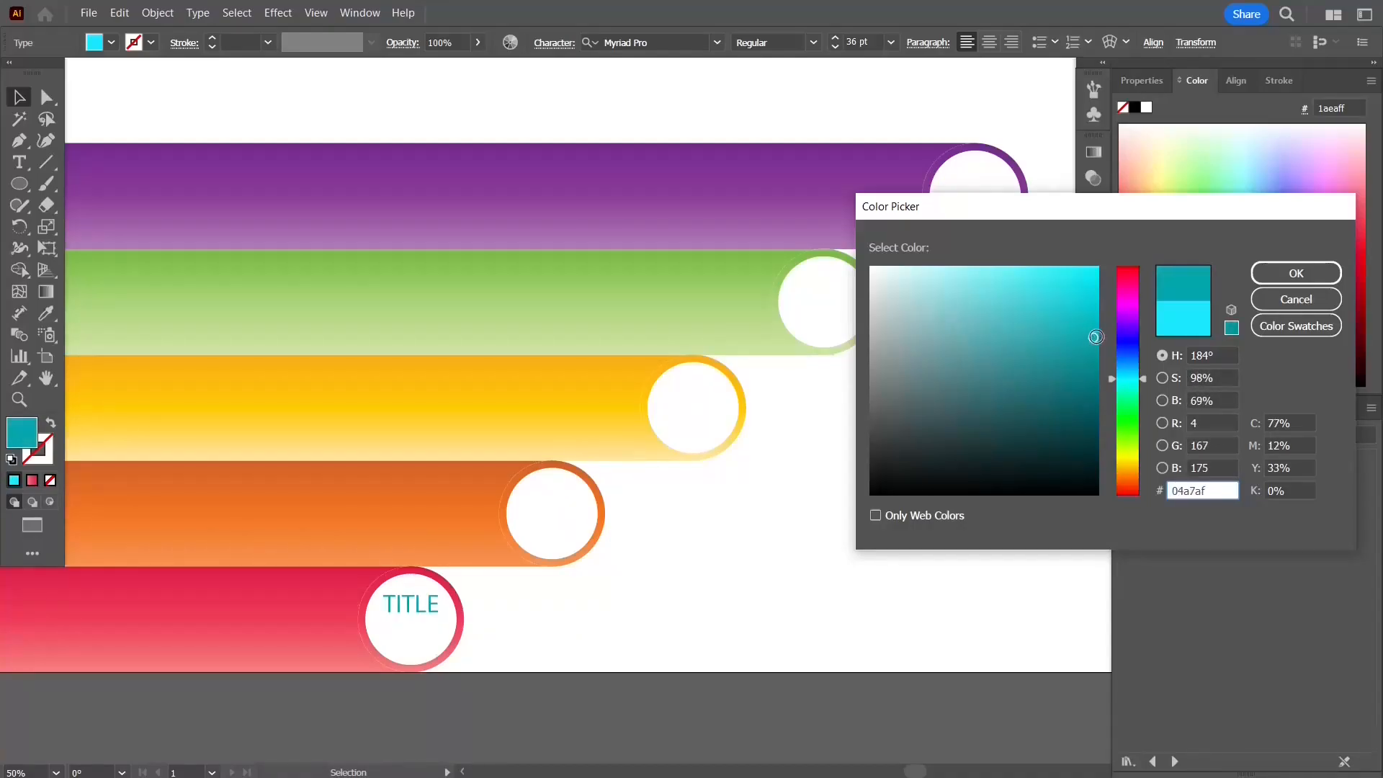
left_click(1295, 273)
left_click(813, 42)
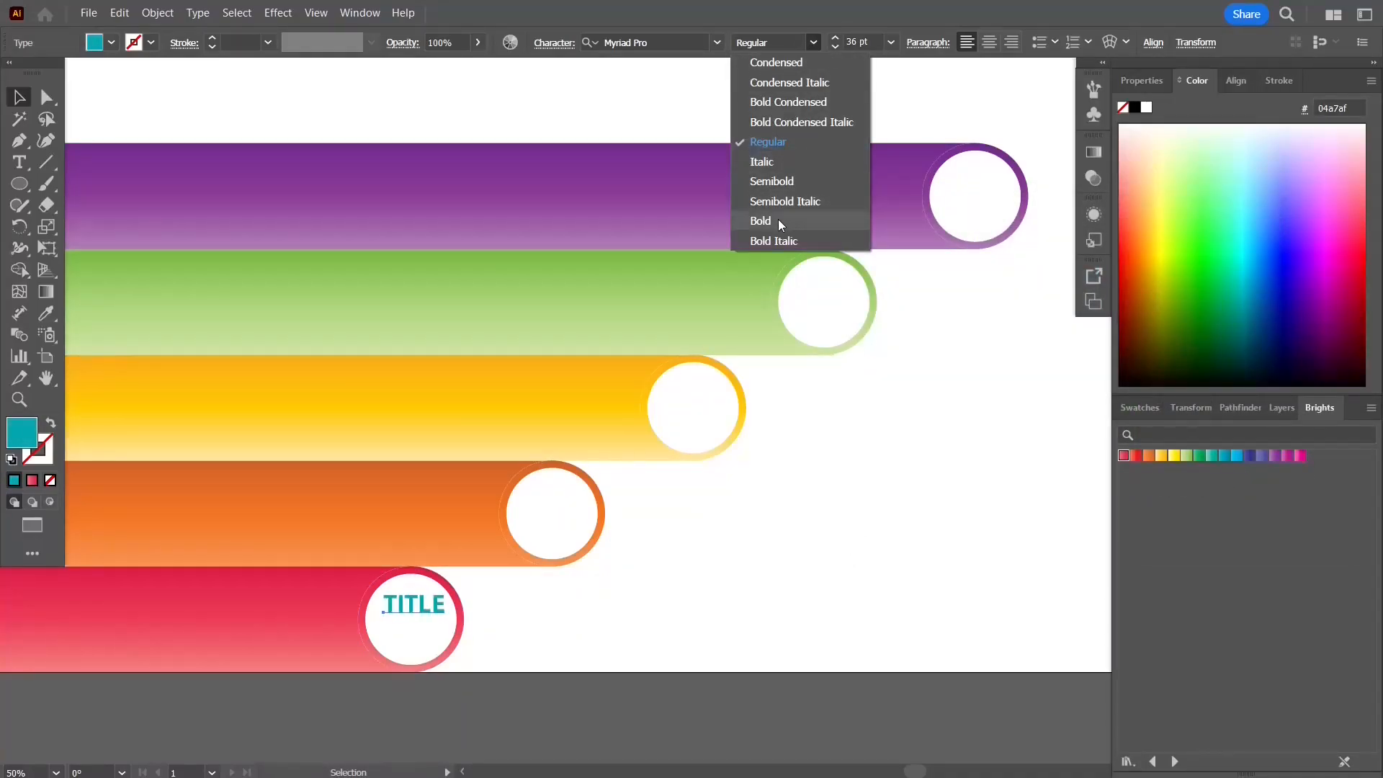
left_click(779, 180)
Step: Copy the title text into each of the other four circles
left_click(680, 549)
left_click_drag(410, 608, 827, 282)
left_click_drag(827, 282, 975, 181)
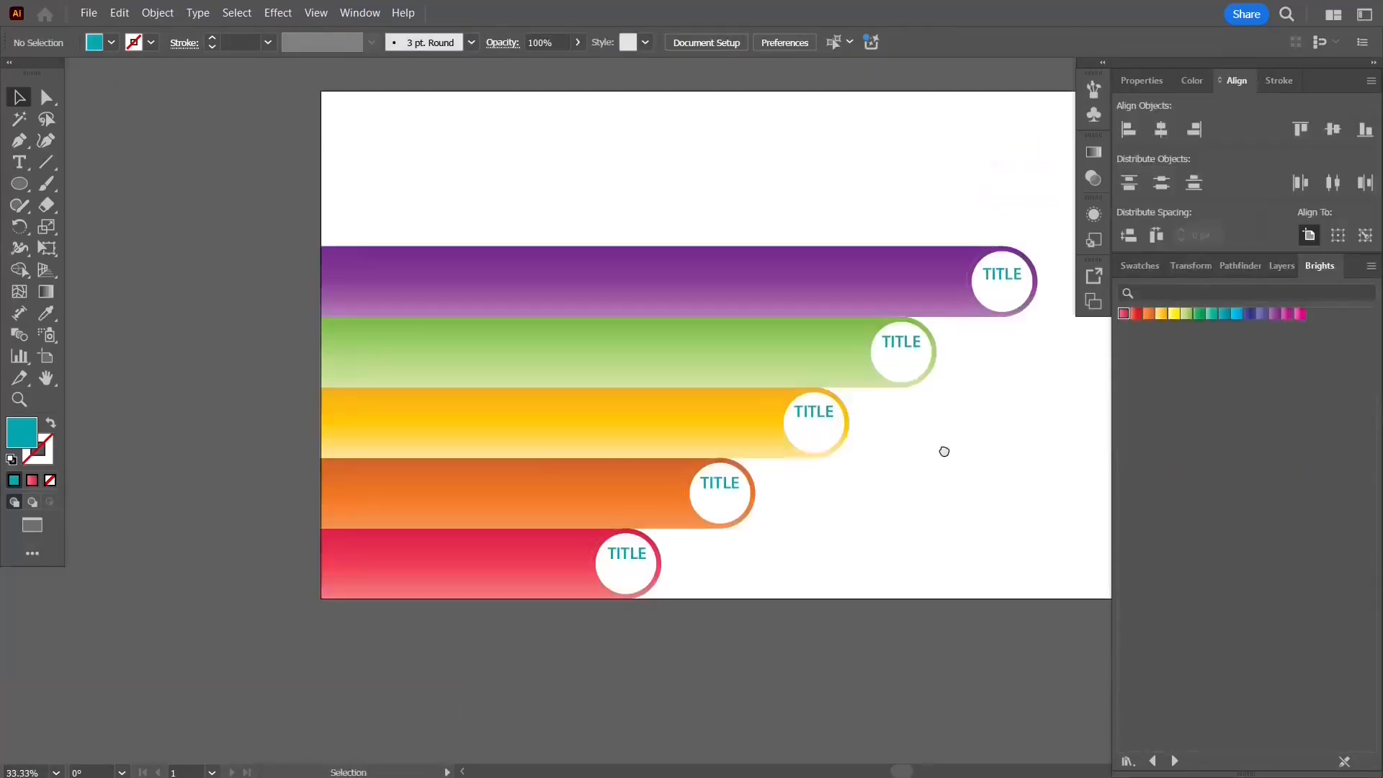
left_click_drag(944, 452, 776, 464)
Step: Type the number 01 below the red circle's title and copy the title's text style onto it
scroll(452, 599, "up", 3)
left_click(20, 162)
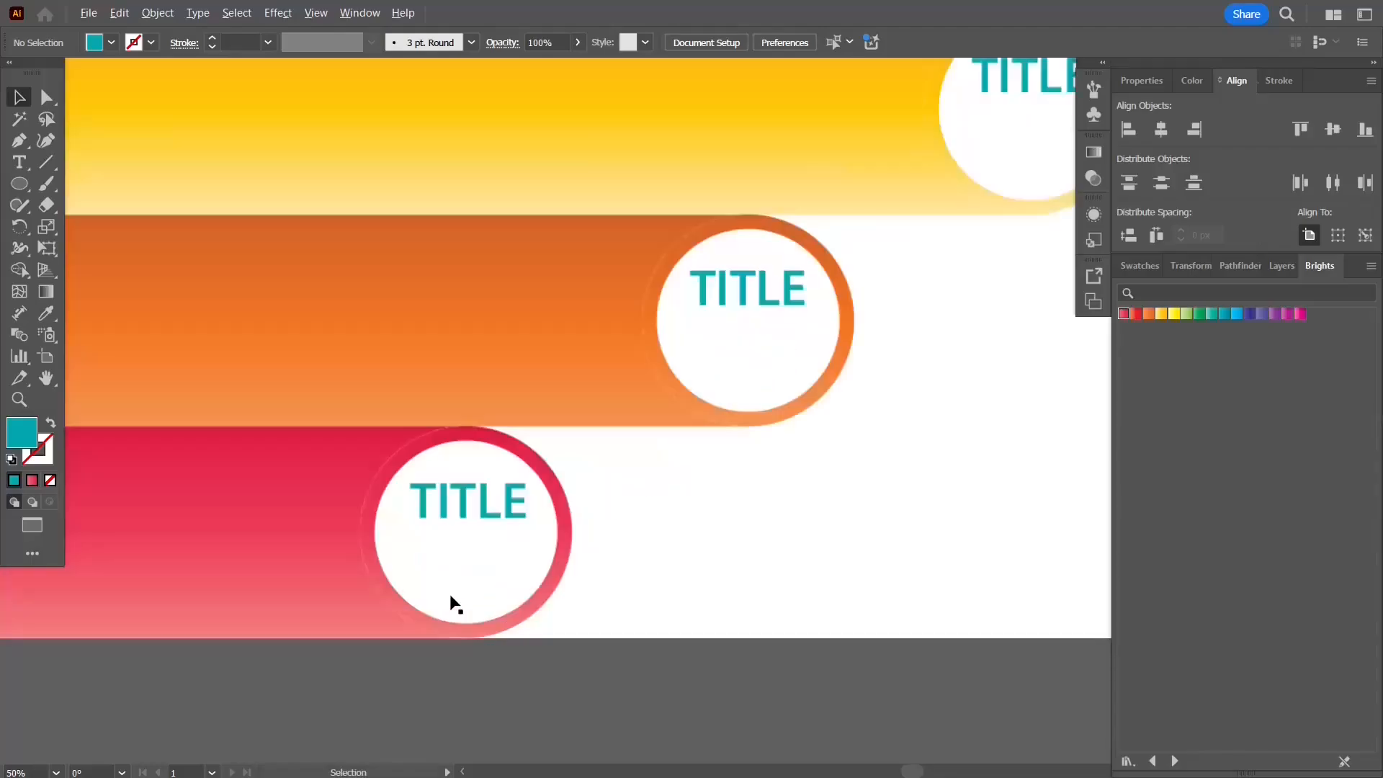
left_click(701, 516)
type("01")
left_click(20, 101)
left_click(46, 313)
left_click(468, 502)
left_click(19, 98)
Step: Enlarge the 01 number under the red title and copy it into the other four circles
left_click_drag(756, 529, 829, 602)
left_click_drag(798, 536, 506, 564)
left_click_drag(529, 617, 522, 617)
left_click_drag(502, 564, 809, 379)
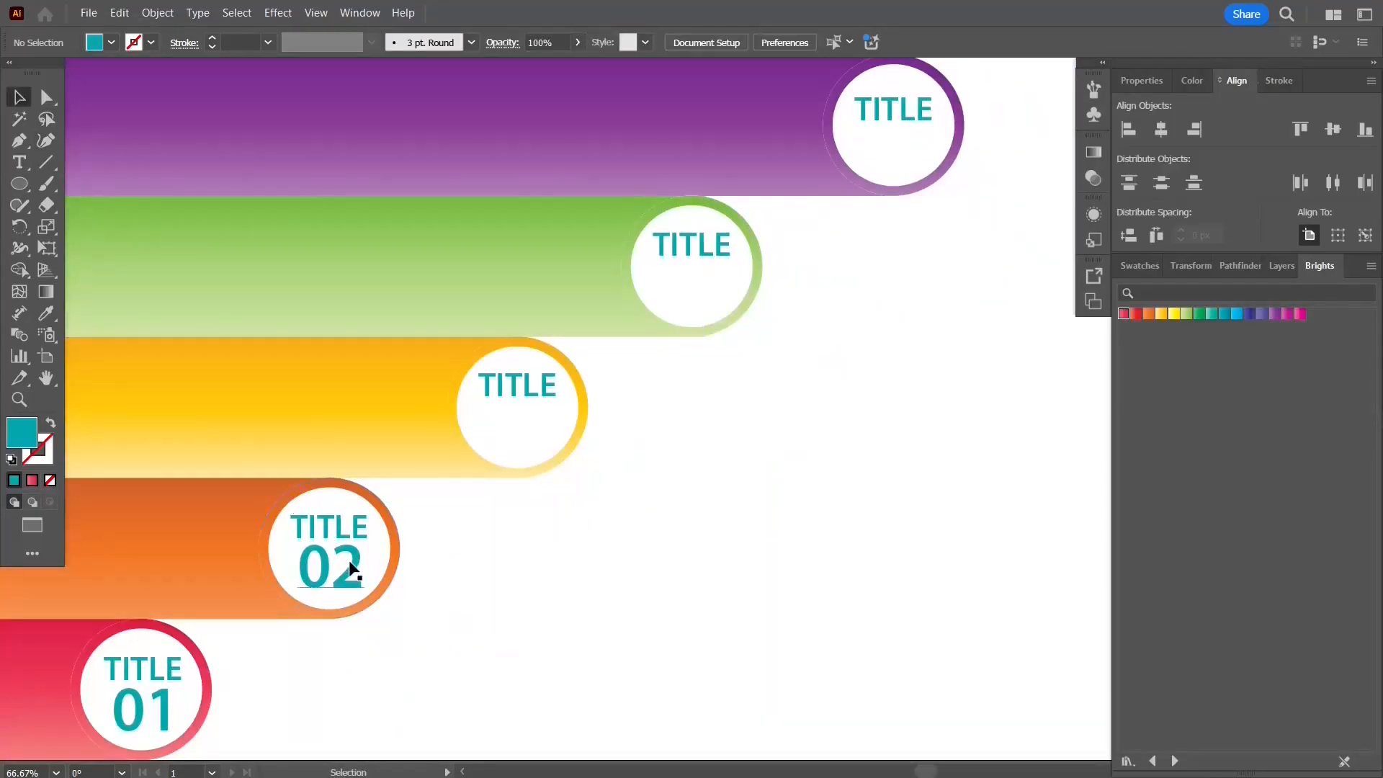
left_click_drag(350, 569, 909, 149)
Step: Center each circle's title and number horizontally on each other
left_click(355, 527)
left_click(349, 567, "shift")
left_click(349, 567)
left_click(1161, 129)
left_click(540, 387)
left_click(537, 428, "shift")
left_click(537, 428)
left_click(1161, 130)
left_click(711, 246)
left_click(706, 286, "shift")
left_click(706, 286)
left_click(1160, 130)
left_click(893, 109)
left_click(887, 148, "shift")
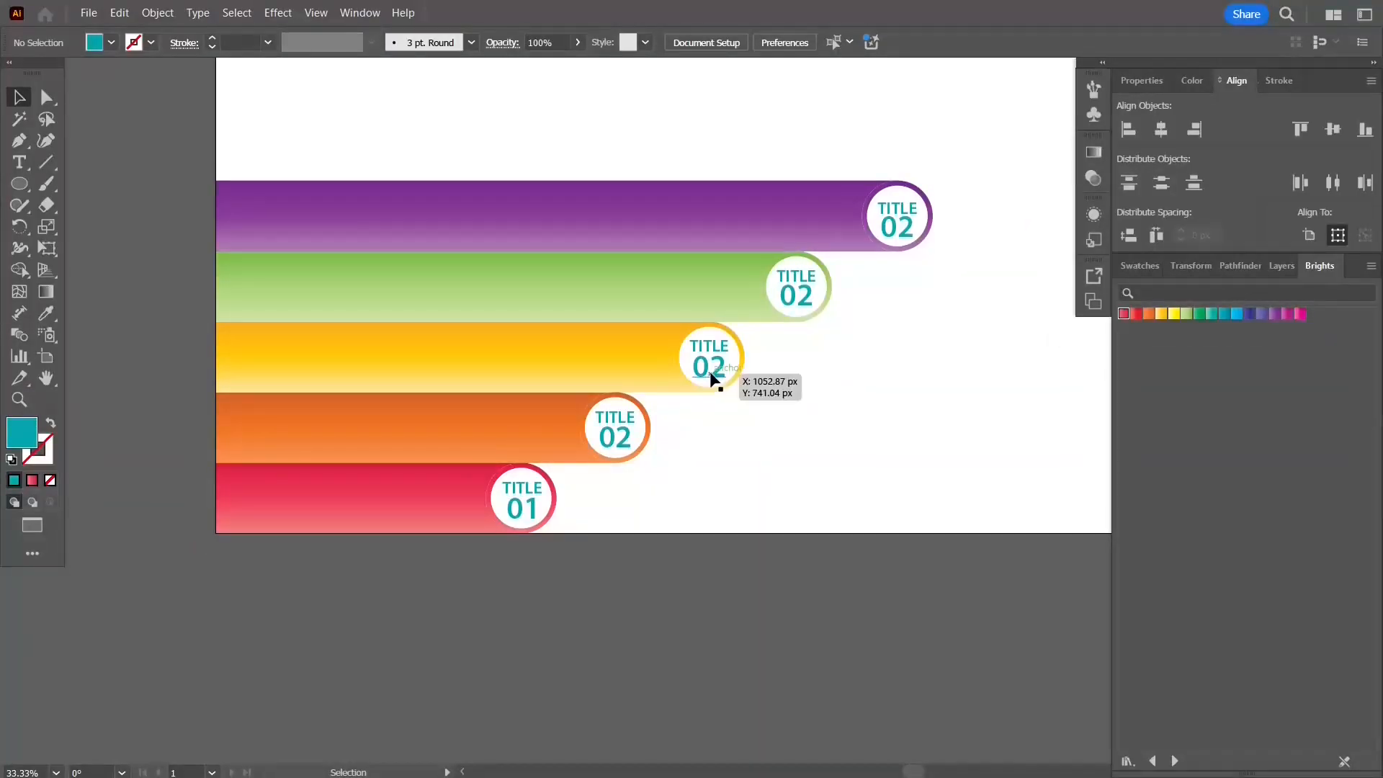
Step: Add a Drop Shadow to all five circles with X offset -5 px and Y offset 0 px
scroll(490, 488, "up", 3)
left_click(490, 488)
scroll(491, 488, "down", 3)
left_click_drag(300, 644, 1053, 247)
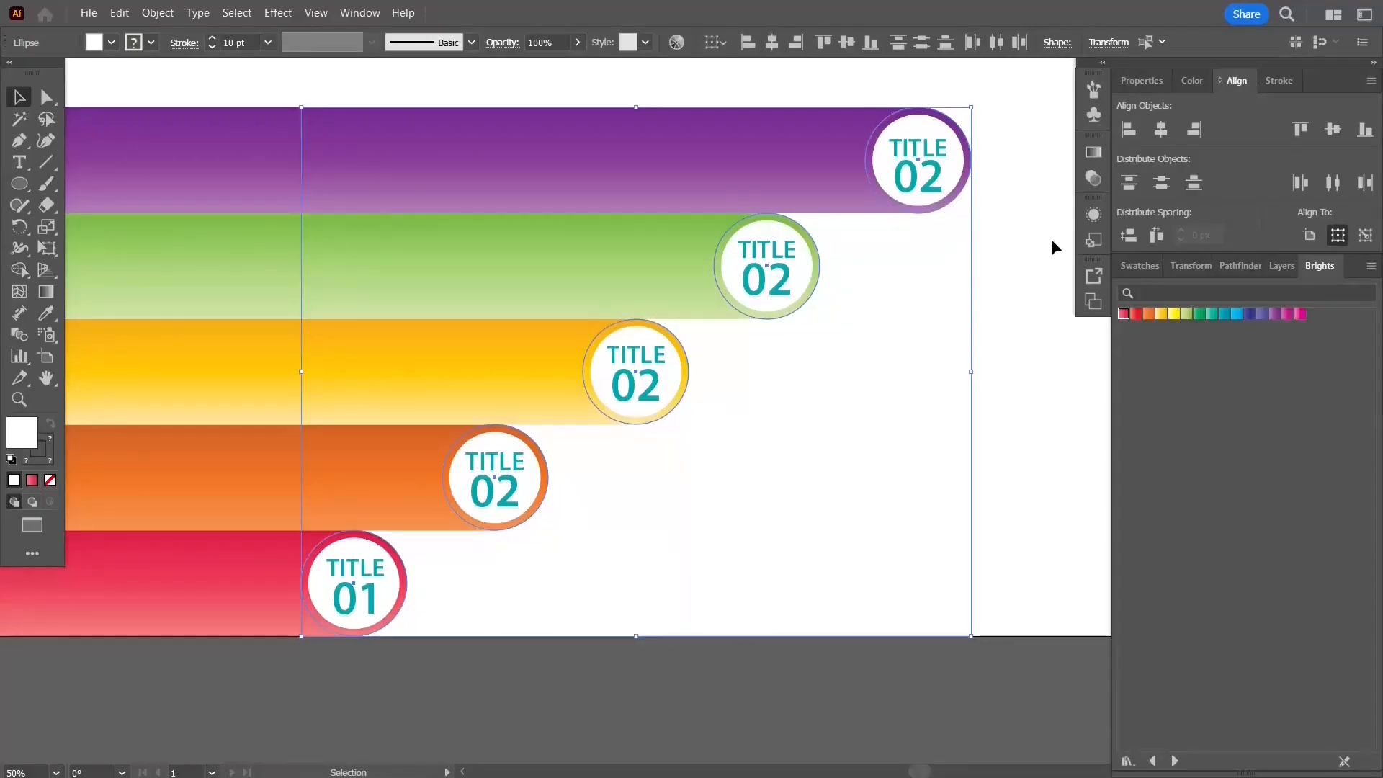
left_click(1093, 216)
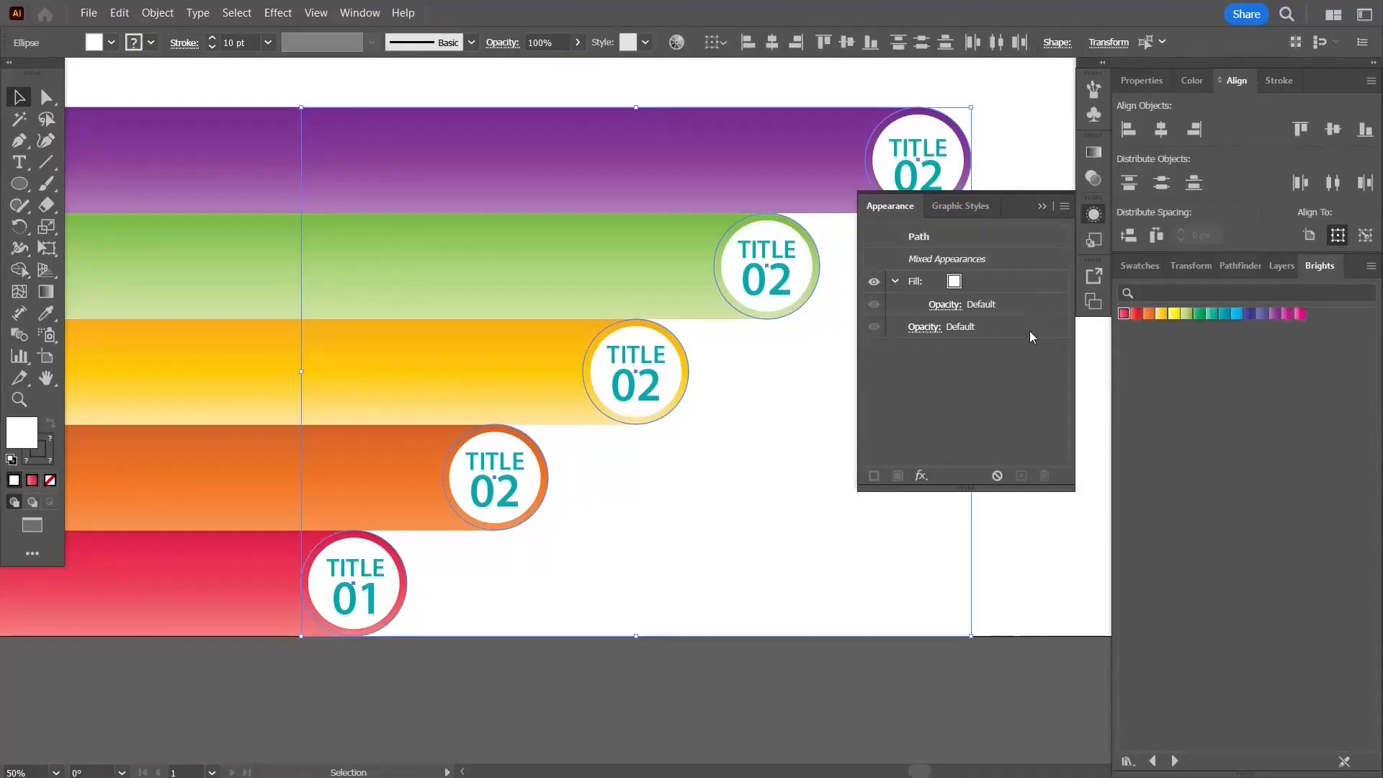
left_click(922, 475)
mouse_move(1015, 227)
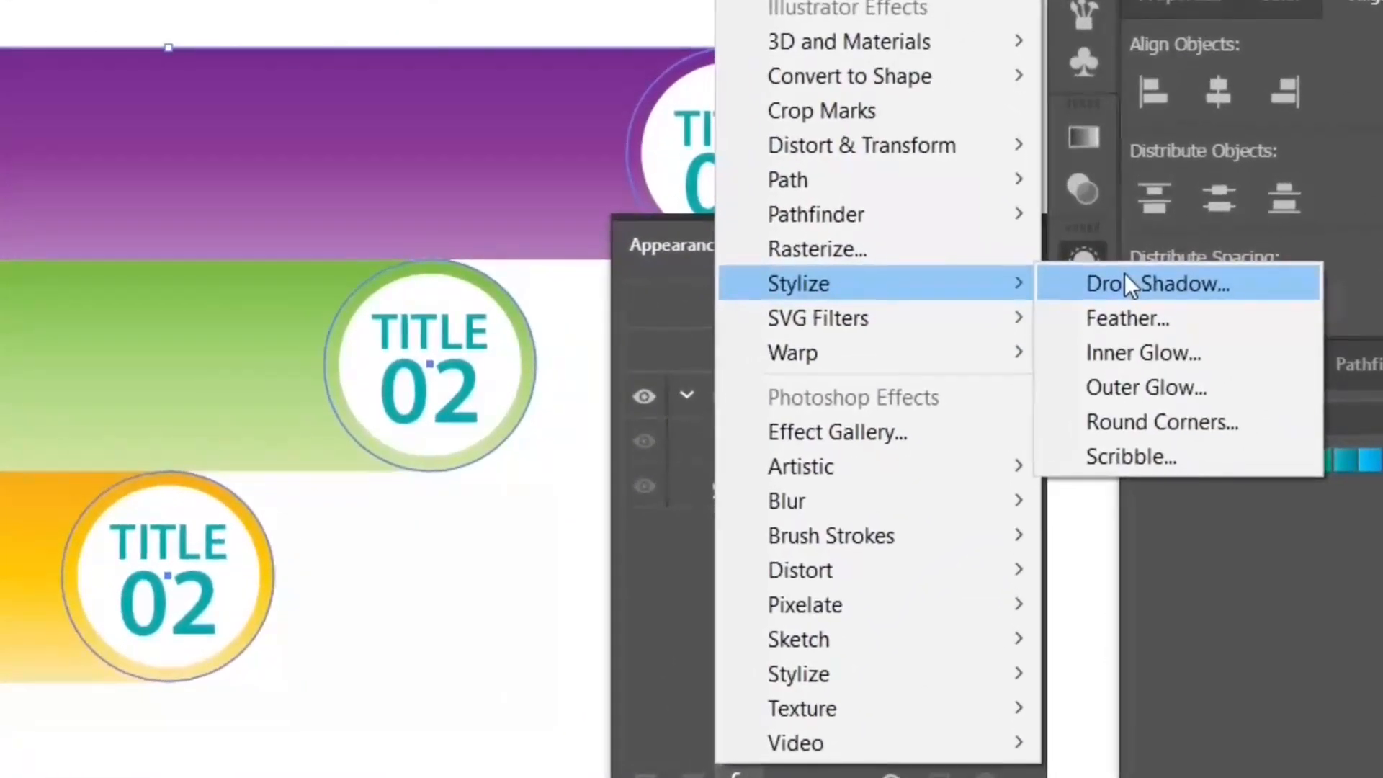
left_click(1112, 223)
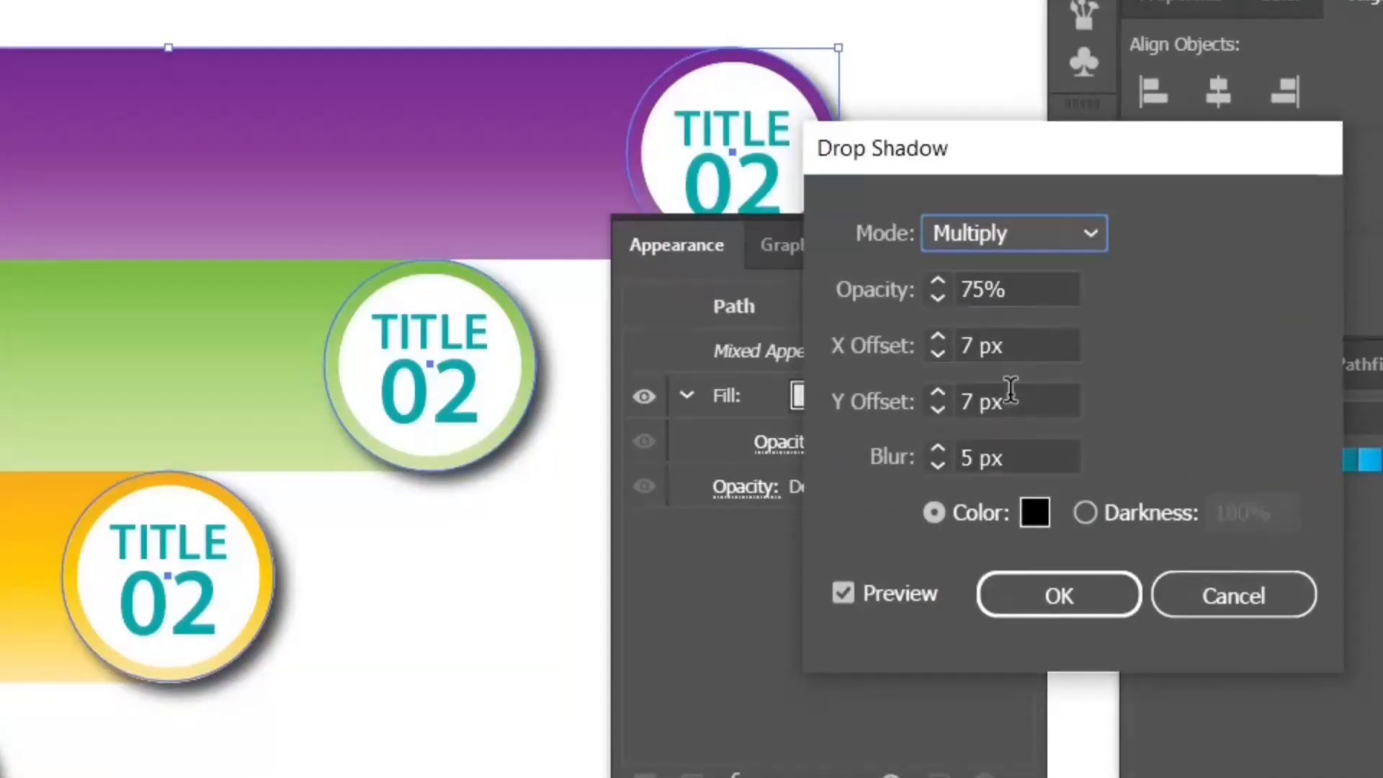
left_click_drag(1001, 401, 917, 404)
type("0")
key("Tab")
left_click(1033, 344)
left_click_drag(1033, 344, 916, 344)
type("-7")
key("Tab")
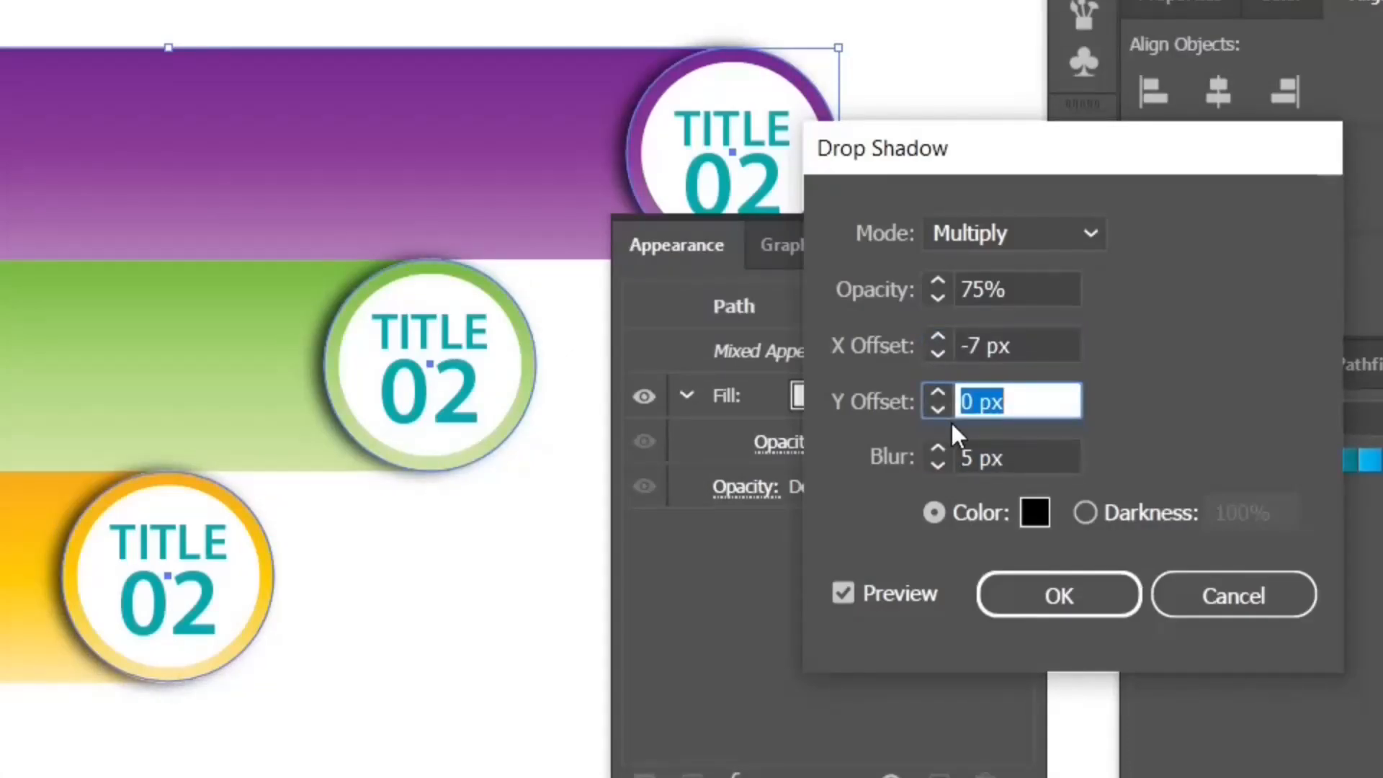
left_click_drag(1011, 344, 902, 344)
type("-5")
key("Tab")
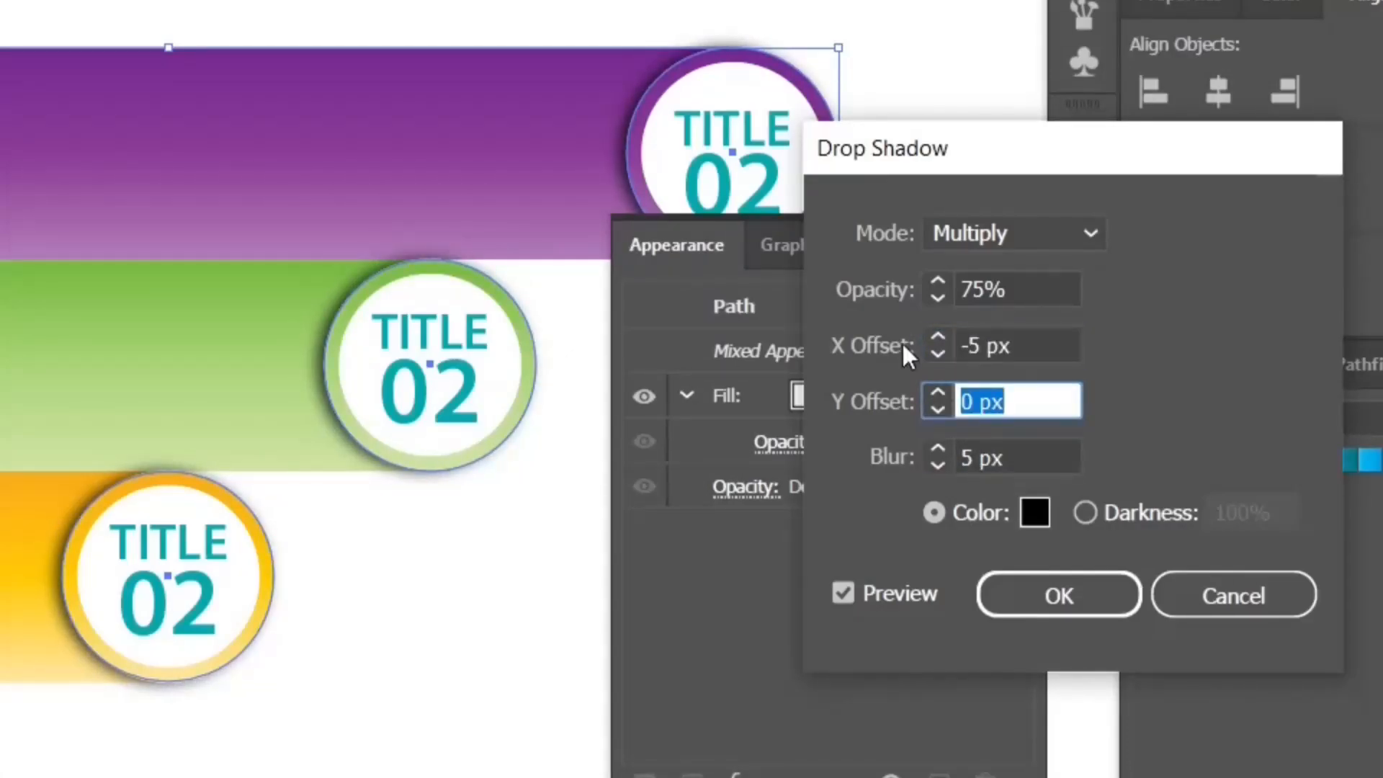
left_click(936, 464)
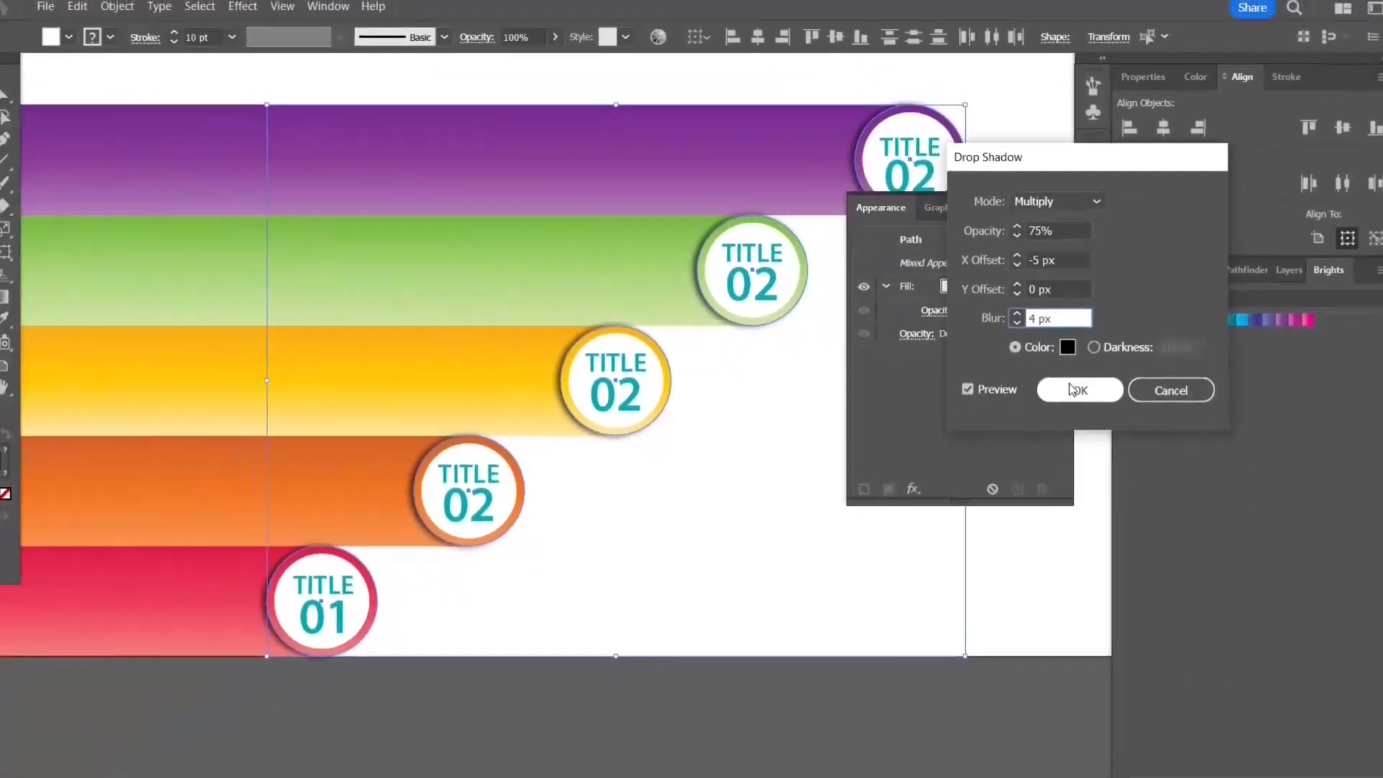
left_click(1073, 390)
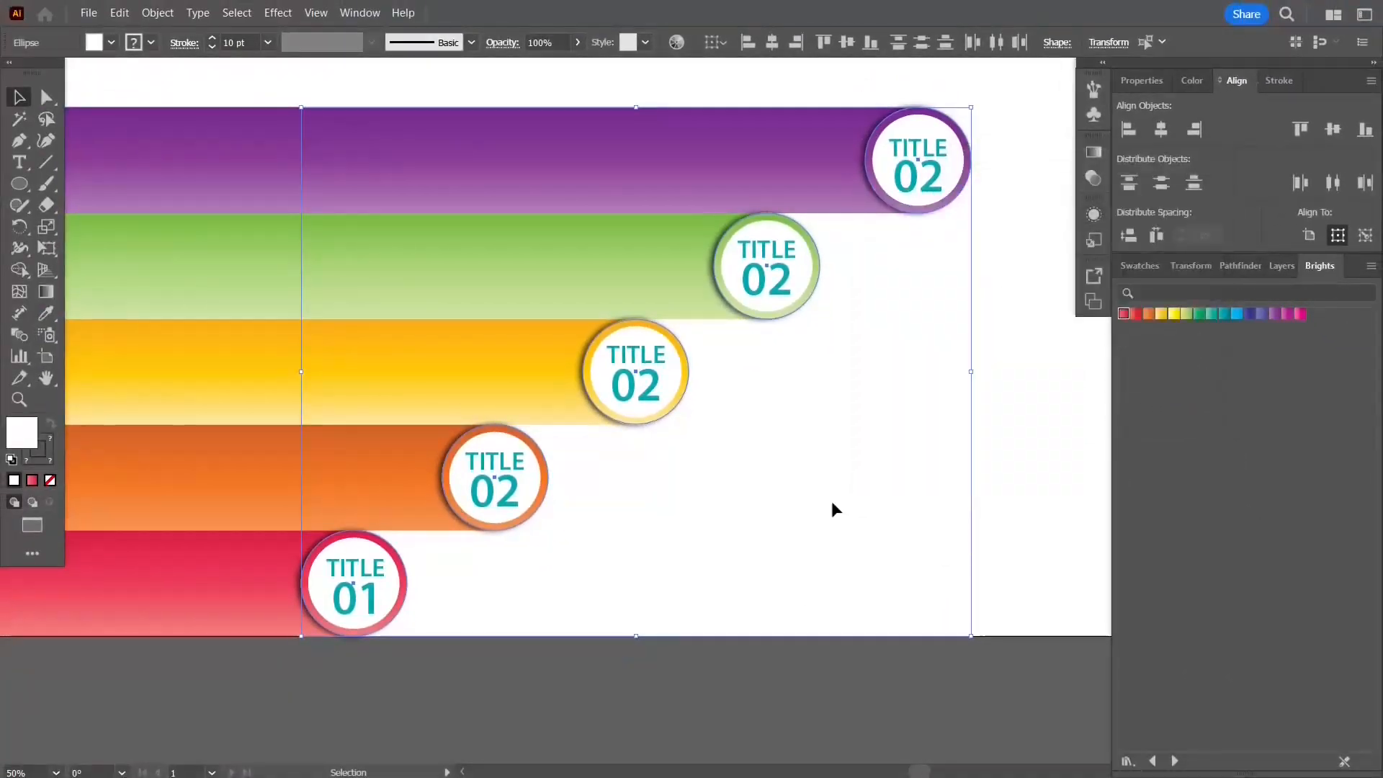
left_click(853, 461)
scroll(822, 490, "down", 1)
scroll(752, 486, "up", 1)
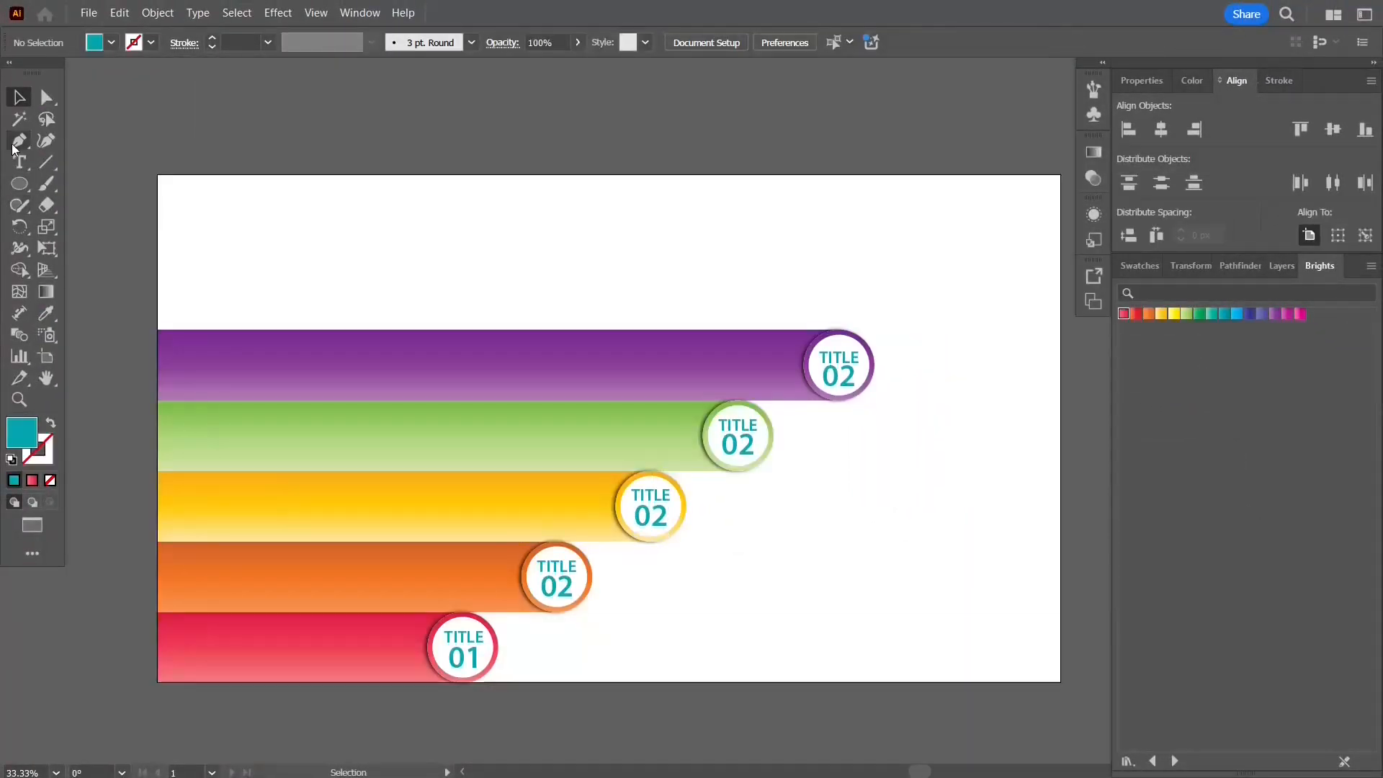
Step: Renumber the circle numbers so they run 01 to 05 from the bottom bar to the top
type("3")
left_click(740, 445)
key("BackSpace")
type("5")
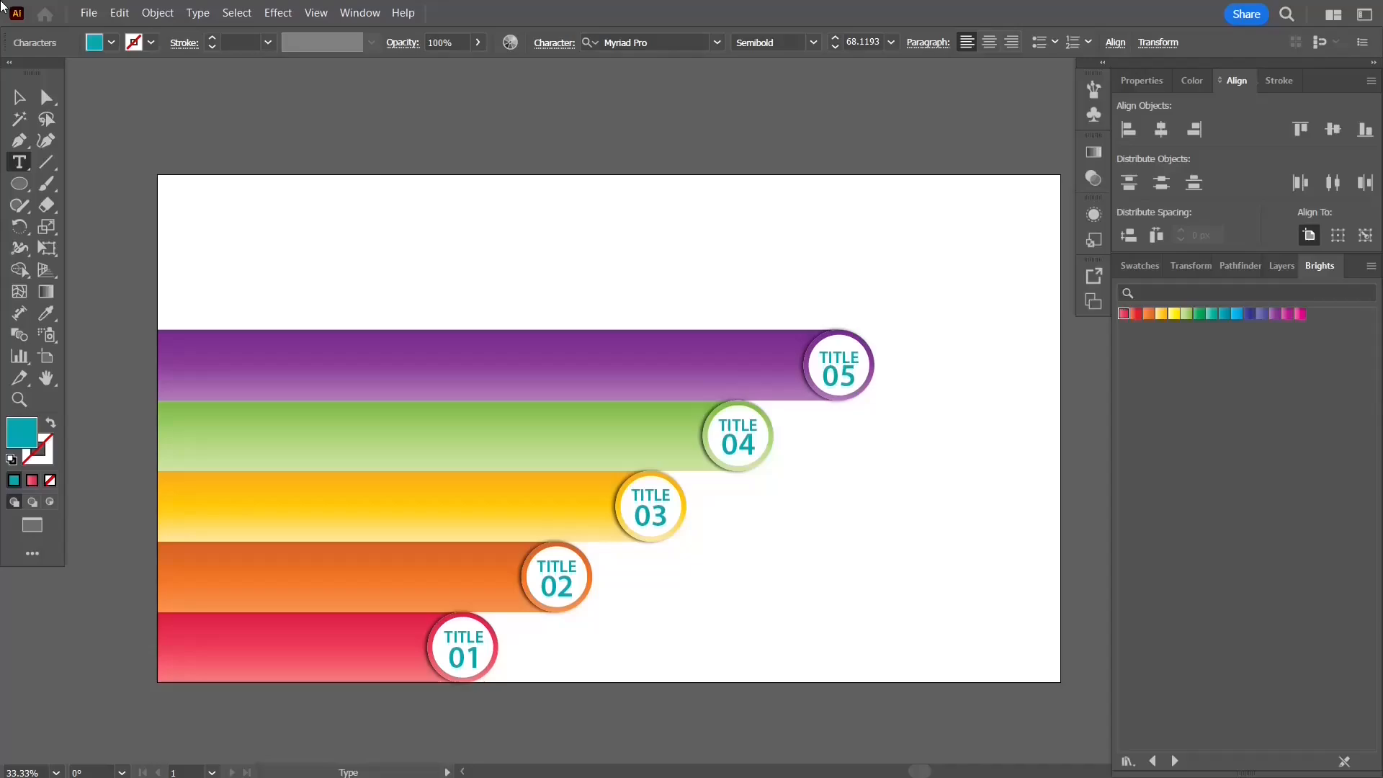
Step: Type the body text 'Some Text Goes Here. Write as you feel like.' above the bars and color it white
left_click(19, 98)
left_click_drag(624, 282, 570, 246)
left_click(381, 213)
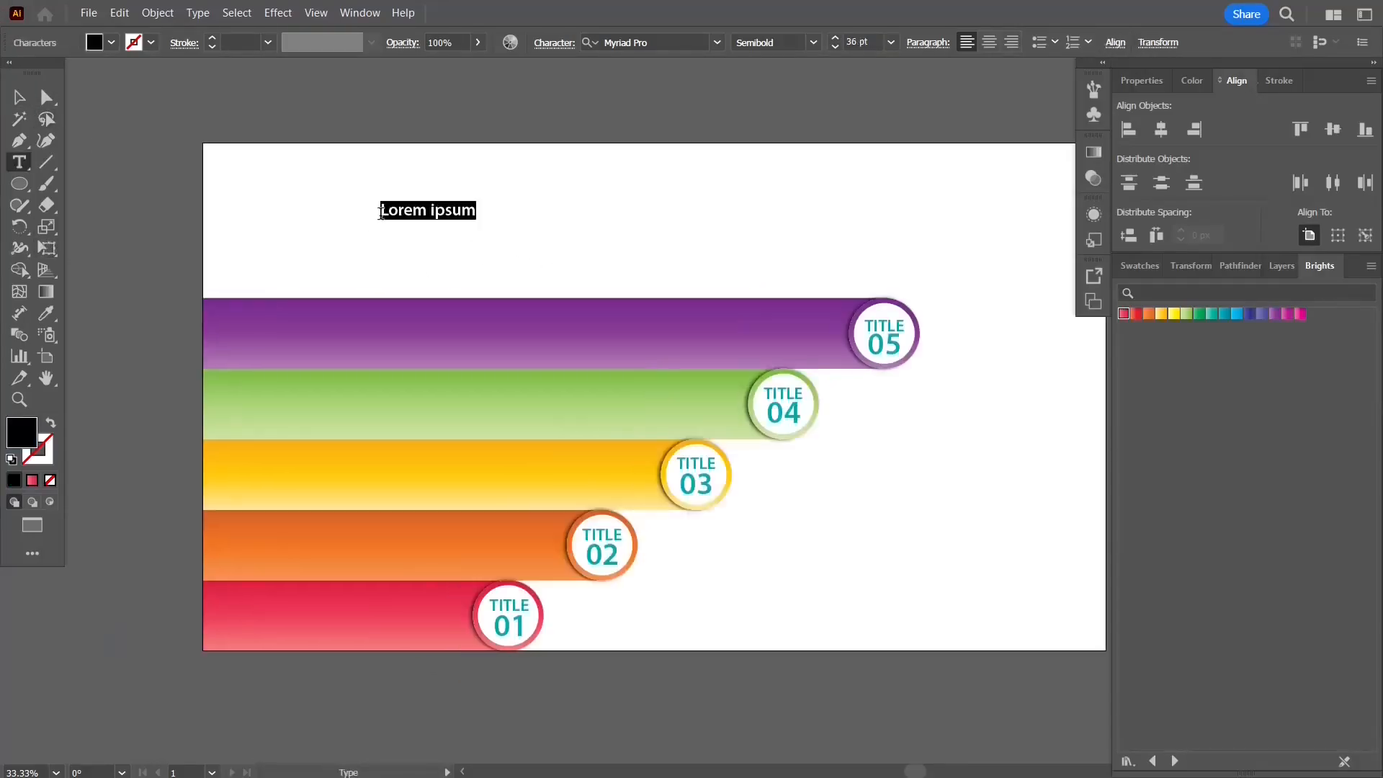
type("Some Text Goes Here. W")
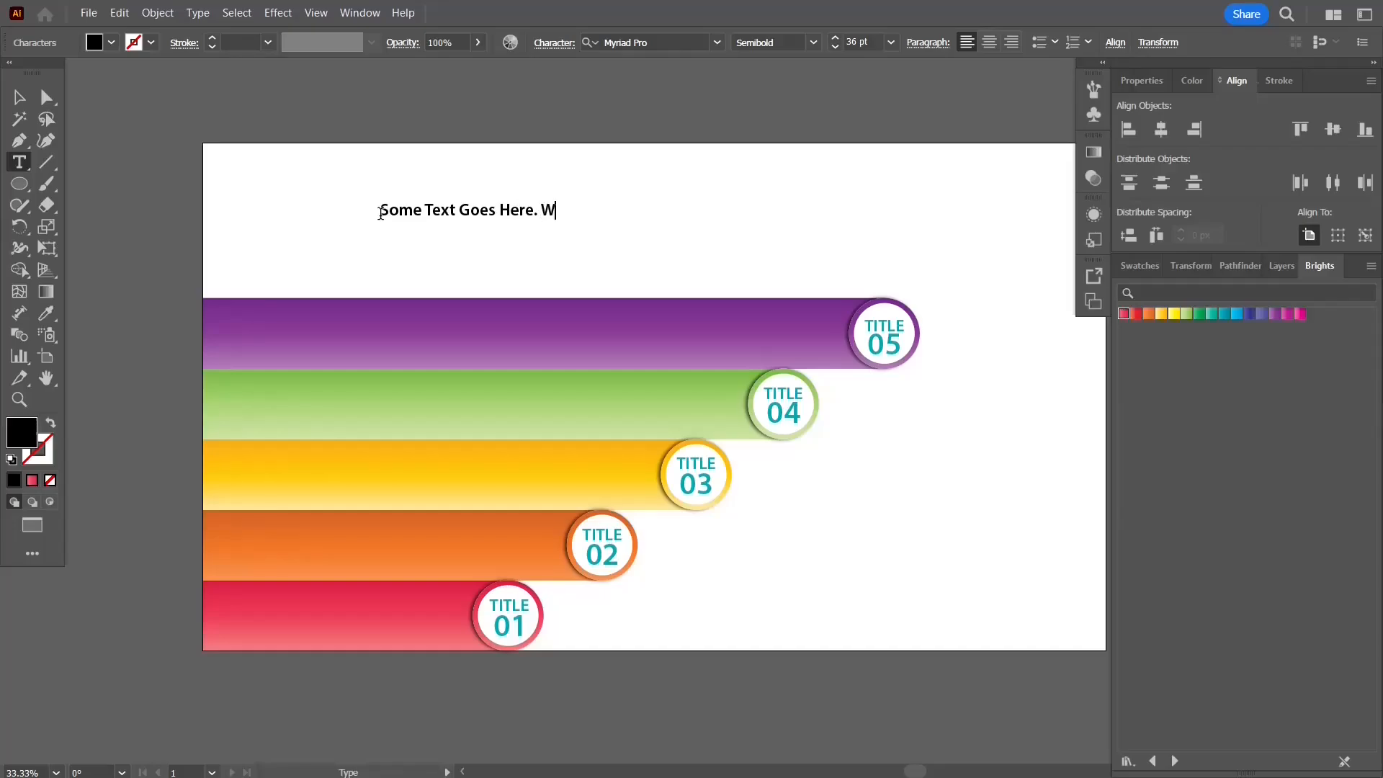
key("shift+Left")
key("shift+Left")
key("shift+Left")
key("shift+Left")
key("shift+Left")
key("shift+Left")
key("shift+Left")
key("shift+Left")
key("shift+Left")
key("shift+Left")
key("shift+Left")
key("shift+Left")
key("shift+Left")
key("shift+Left")
key("shift+Left")
key("shift+Left")
key("shift+Left")
key("shift+Left")
key("shift+Left")
key("shift+Left")
left_click(1192, 80)
left_click(1146, 107)
Step: Break the body text into two lines and place a copy left of the circle on each of the five bars
left_click(19, 98)
left_click_drag(479, 210, 644, 392)
left_click(20, 162)
left_click(404, 318)
key("BackSpace")
key("Return")
left_click(20, 97)
key("ctrl+z")
left_click_drag(704, 328, 594, 395)
left_click_drag(595, 396, 337, 609)
left_click(142, 463)
left_click(227, 613)
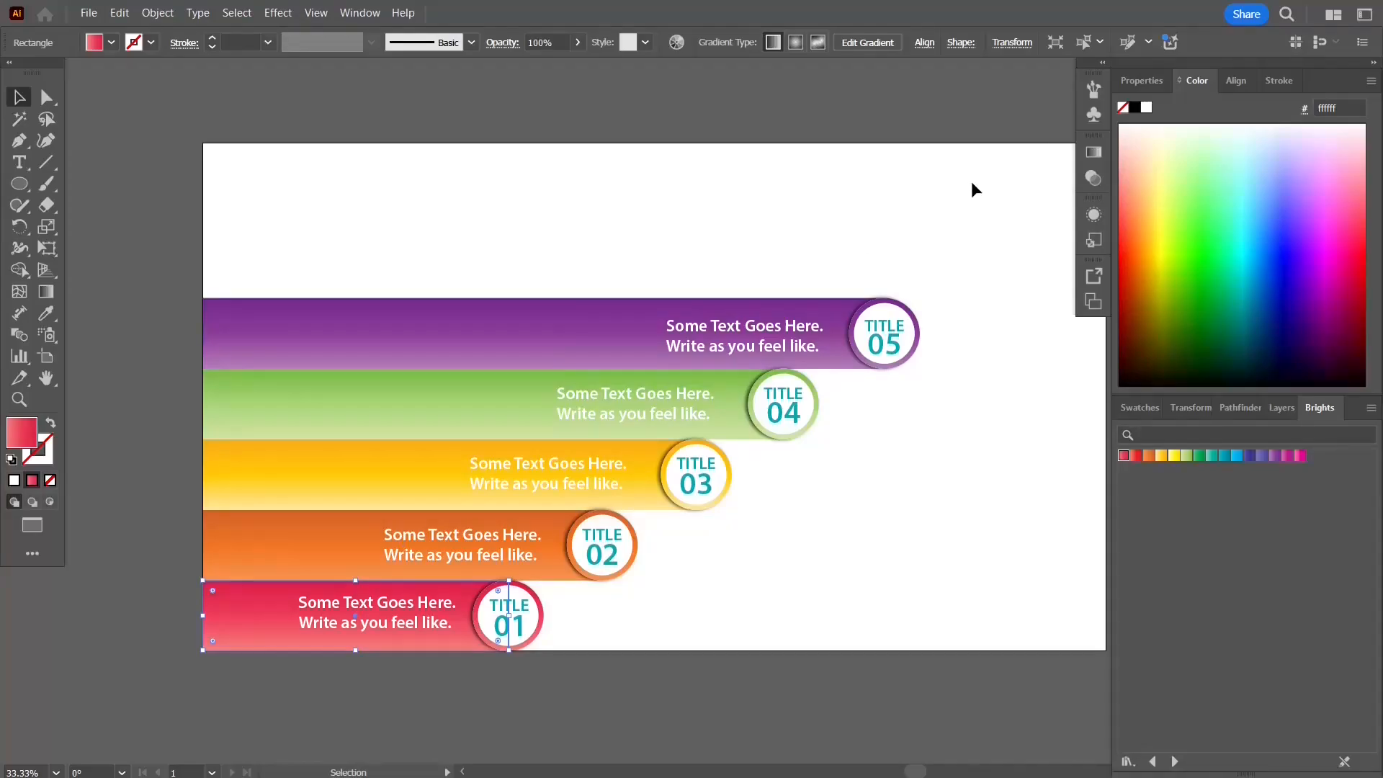
Step: Add a Drop Shadow to all five bars with X offset 0 px, Y offset -5 px and blur 7 px
left_click_drag(274, 240, 237, 613)
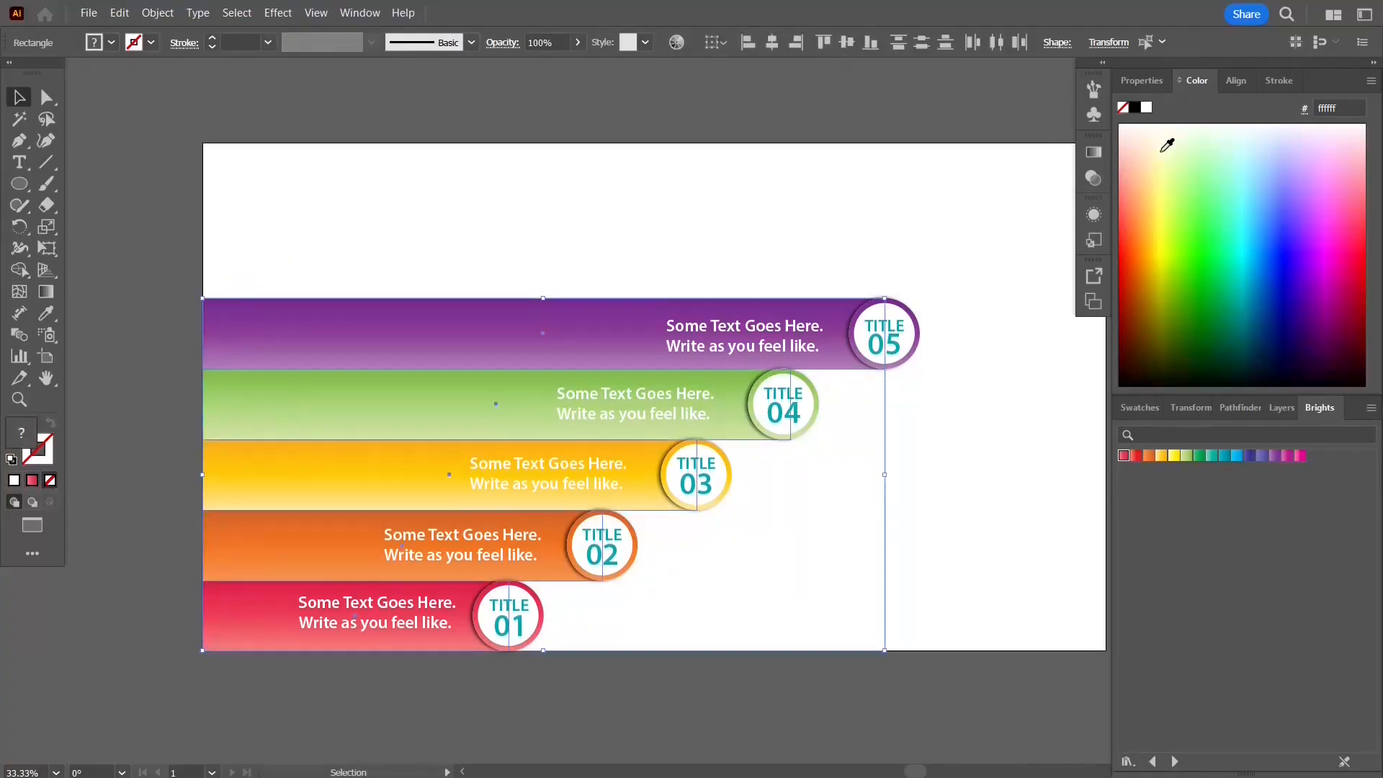
left_click(1093, 214)
left_click(921, 475)
mouse_move(958, 219)
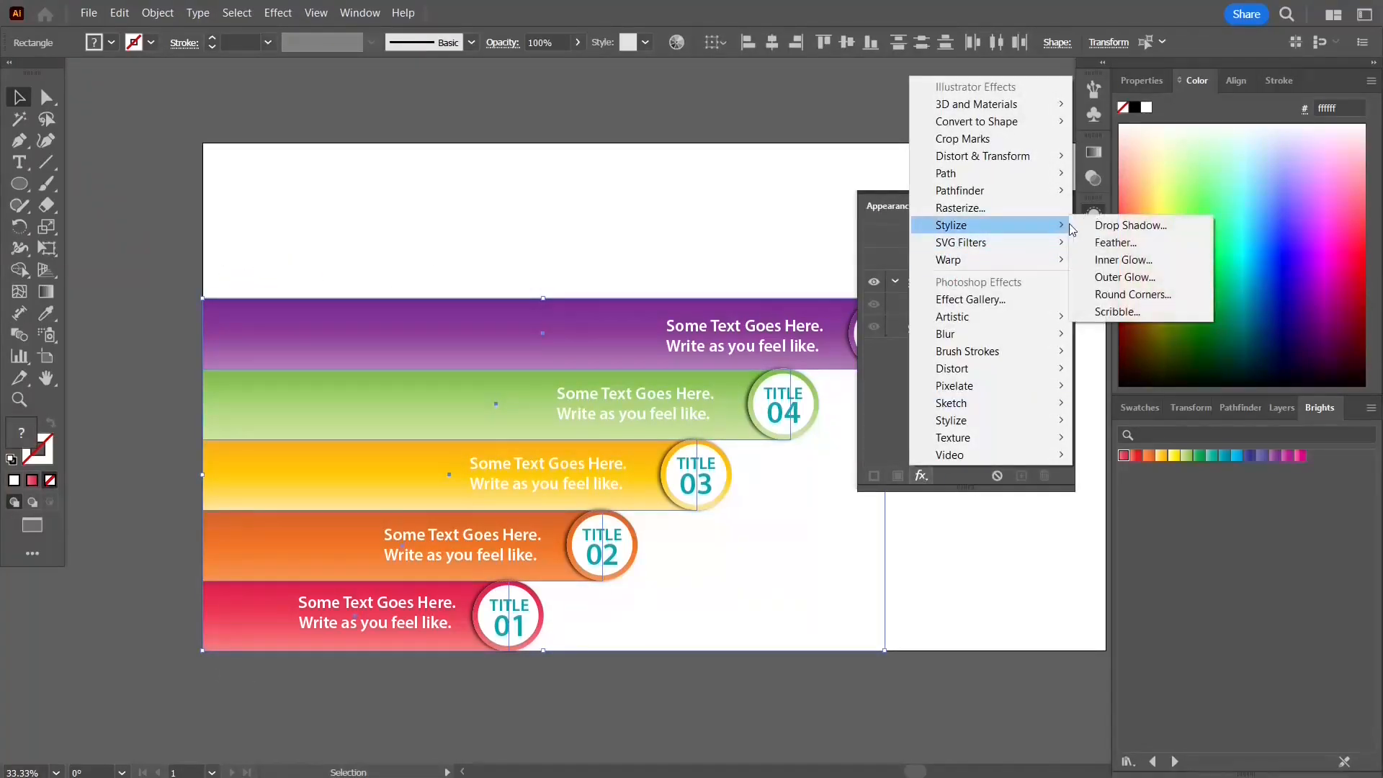
left_click(1122, 223)
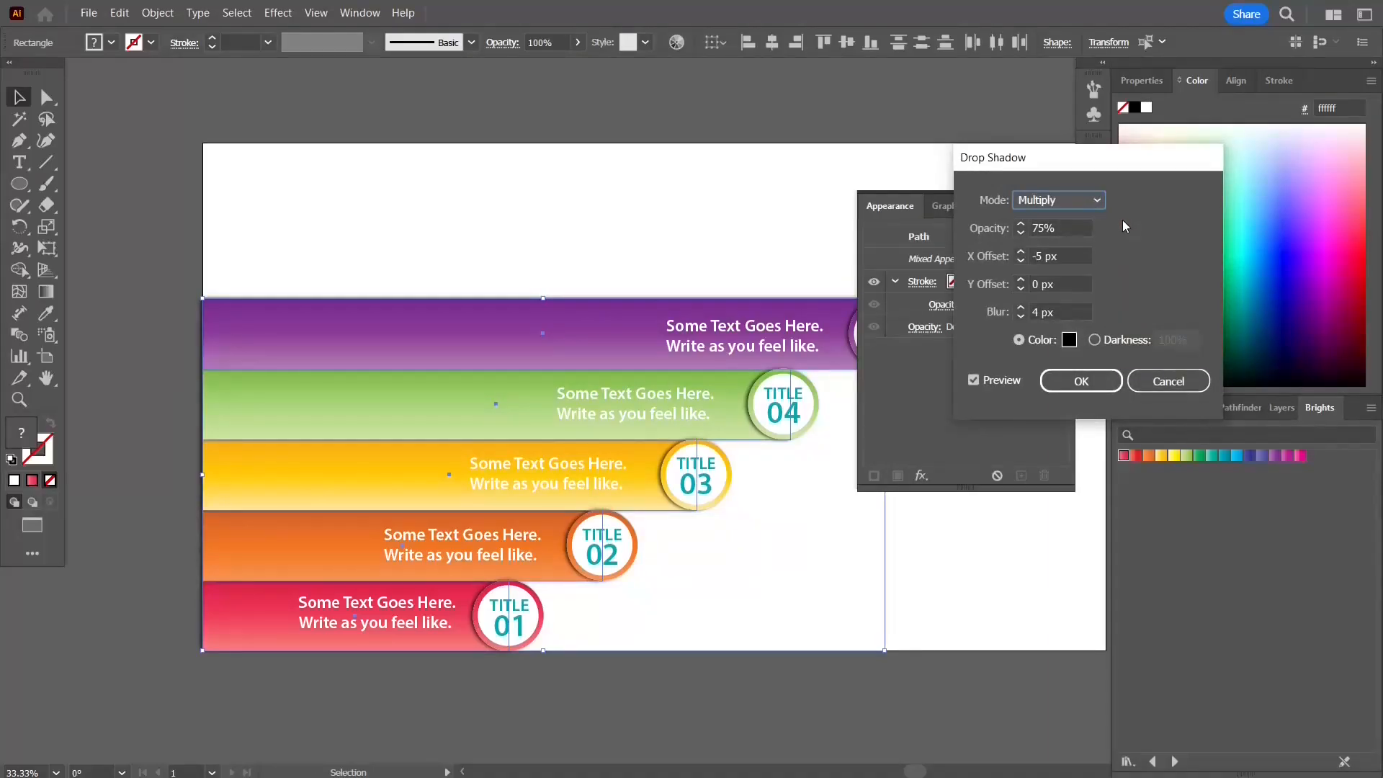
left_click(999, 261)
key("Tab")
type("-5")
key("Tab")
left_click(1018, 308)
left_click(1076, 381)
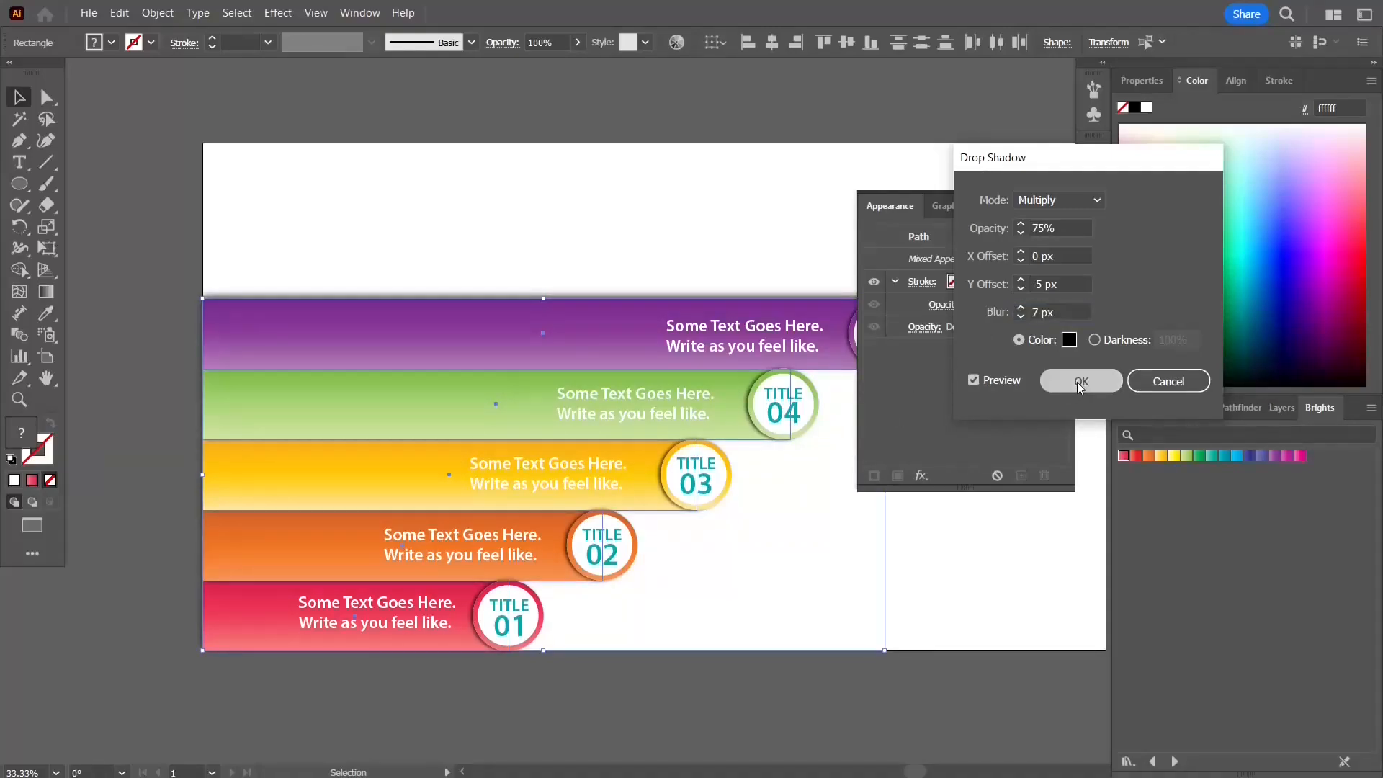
left_click(1041, 208)
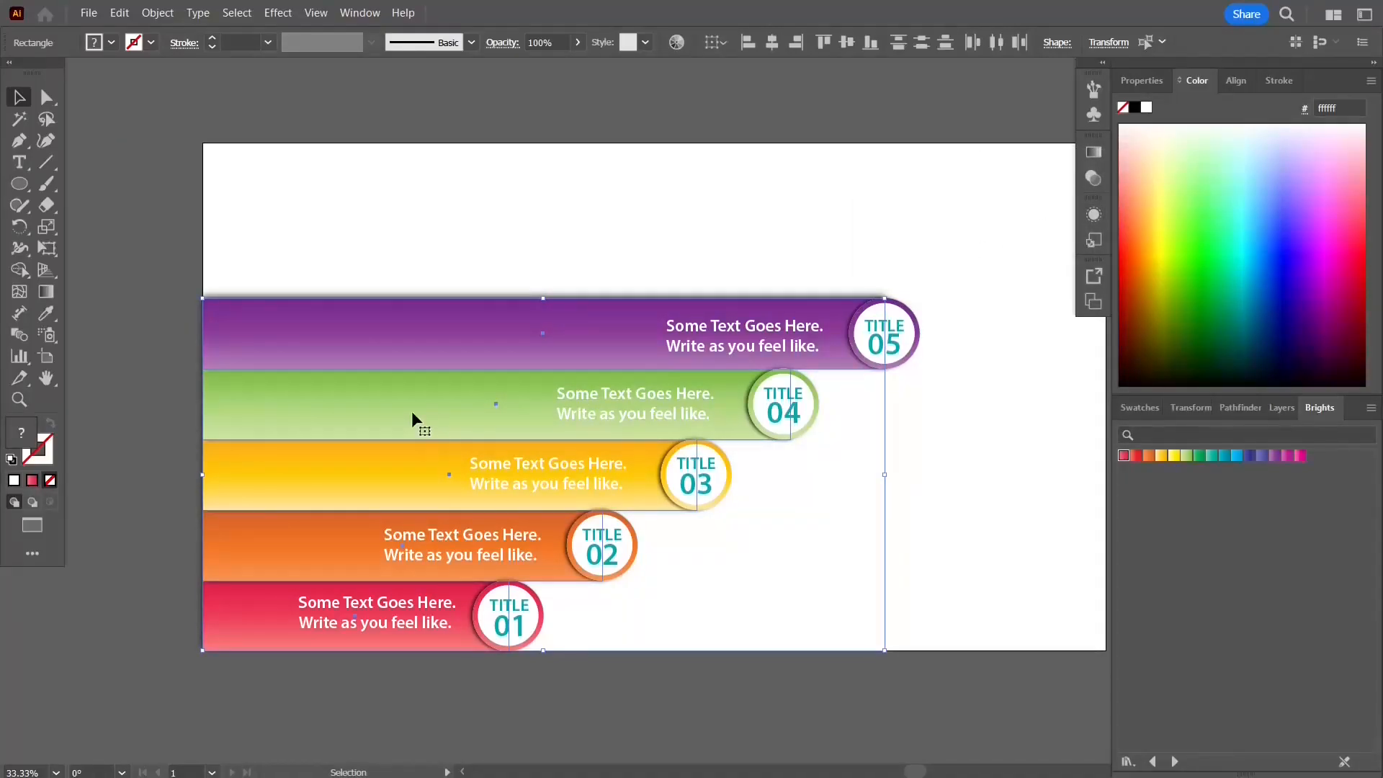
Step: Rearrange the stacking order of the green, yellow, orange and red bars so their shadows overlap correctly
left_click(102, 378)
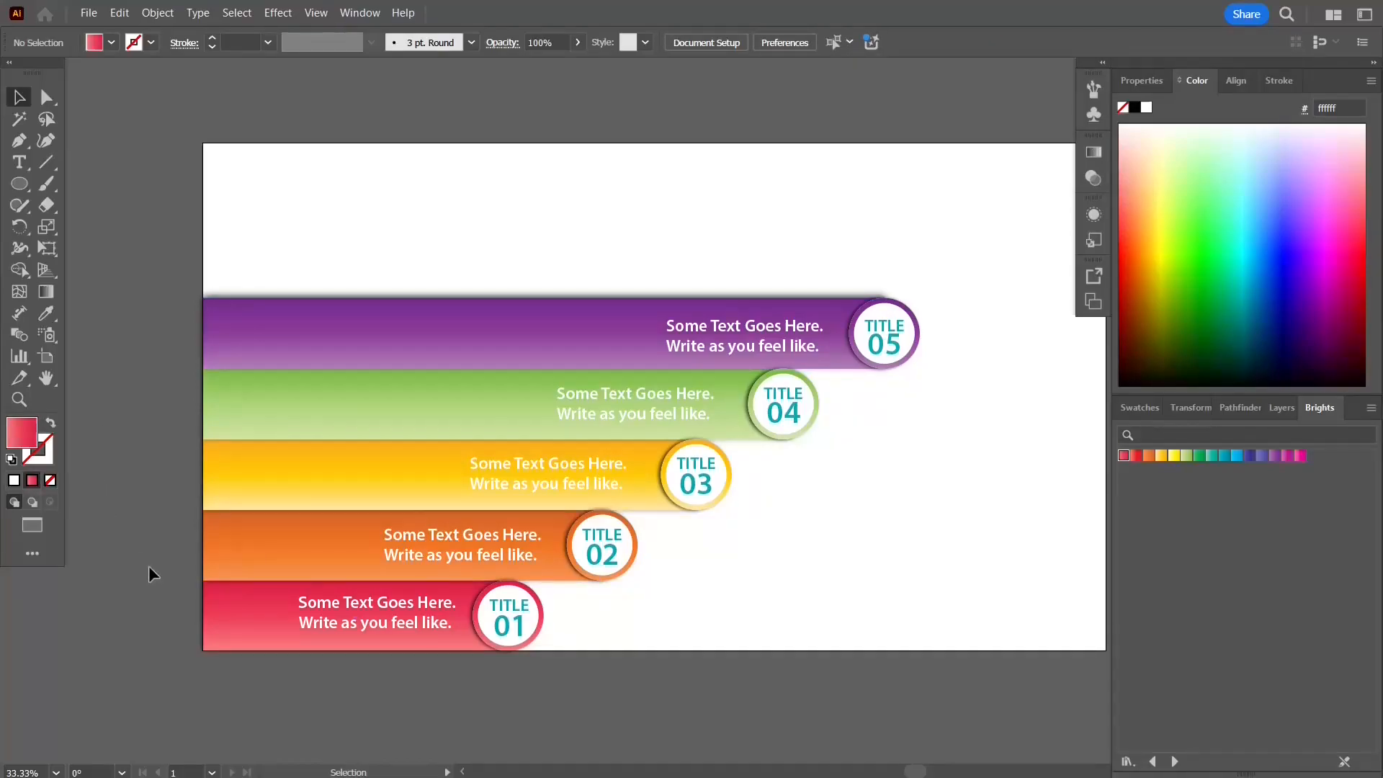
left_click(394, 389)
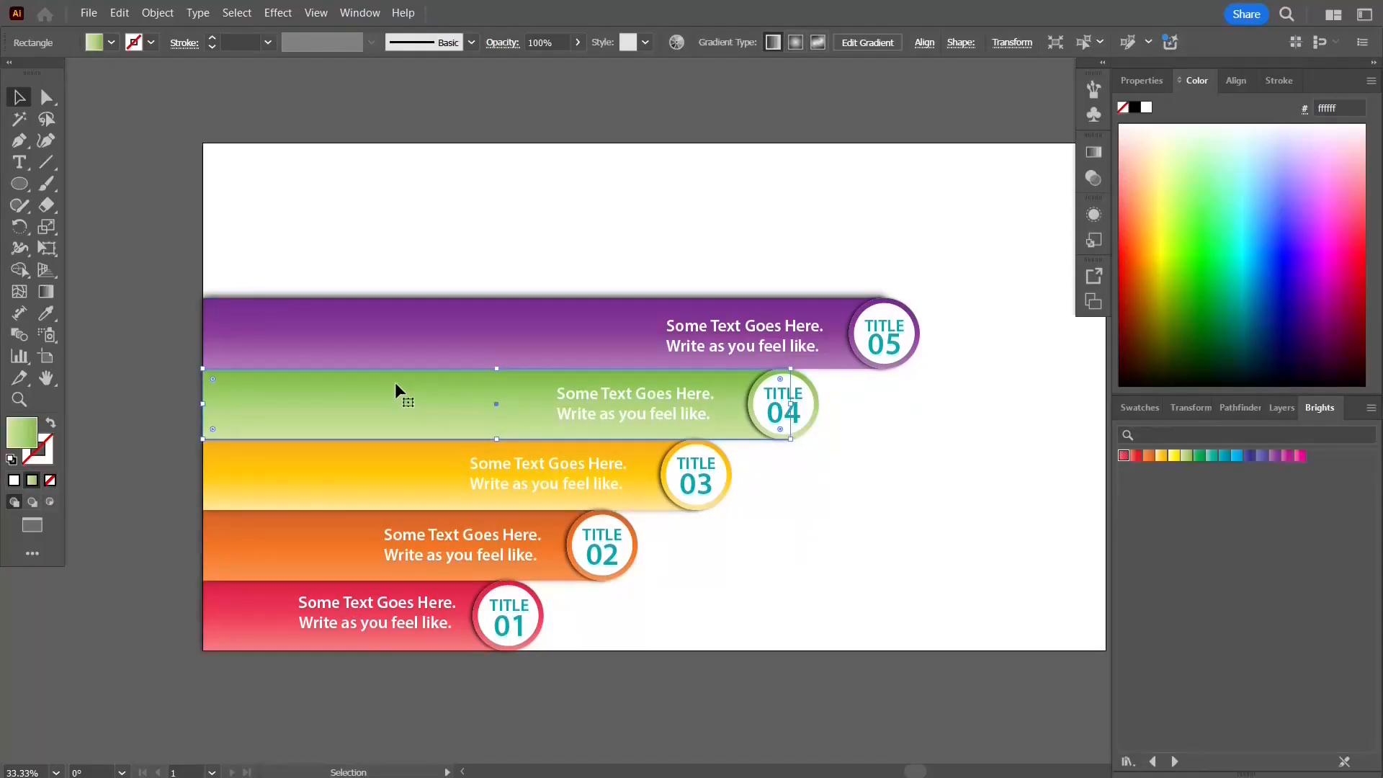
key("a")
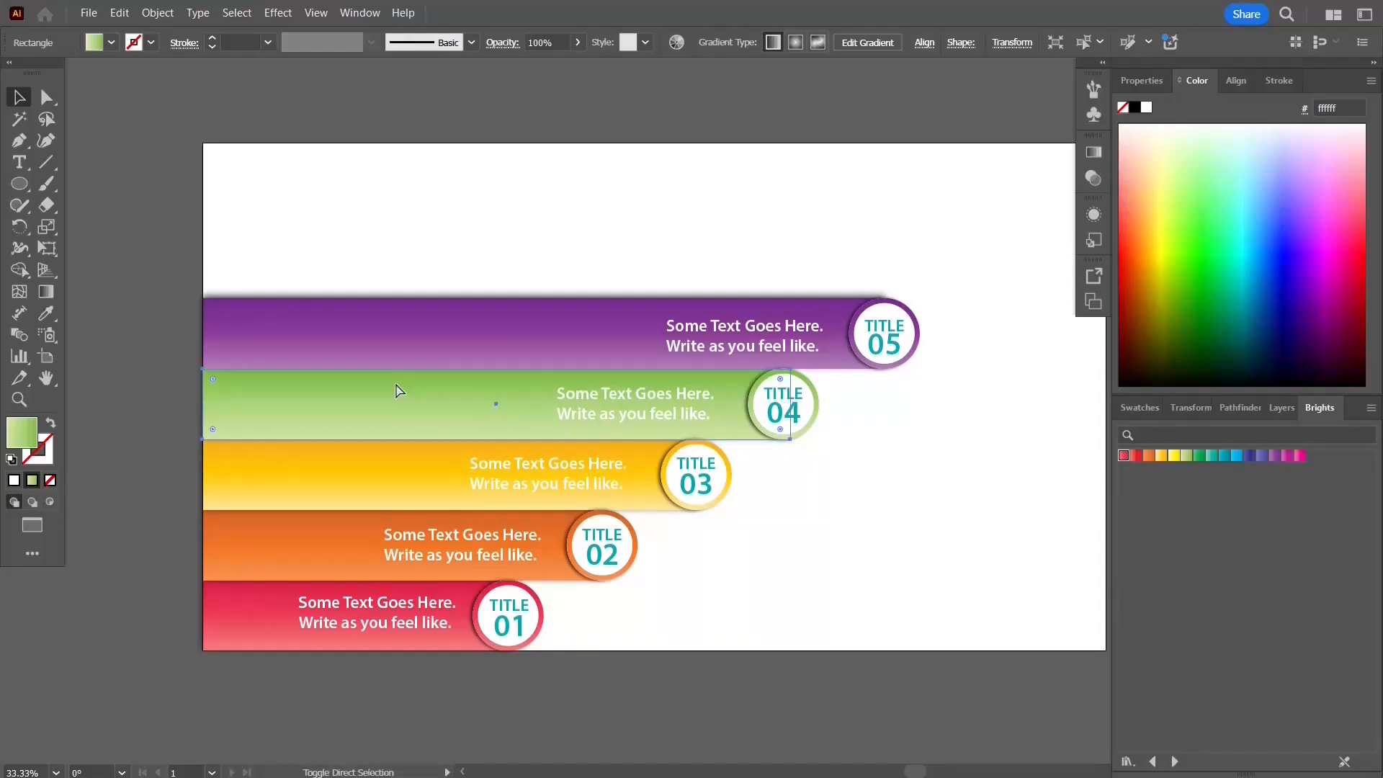
key("ctrl+shift+bracketright")
key("v")
key("ctrl+bracketleft")
key("a")
left_click(321, 479)
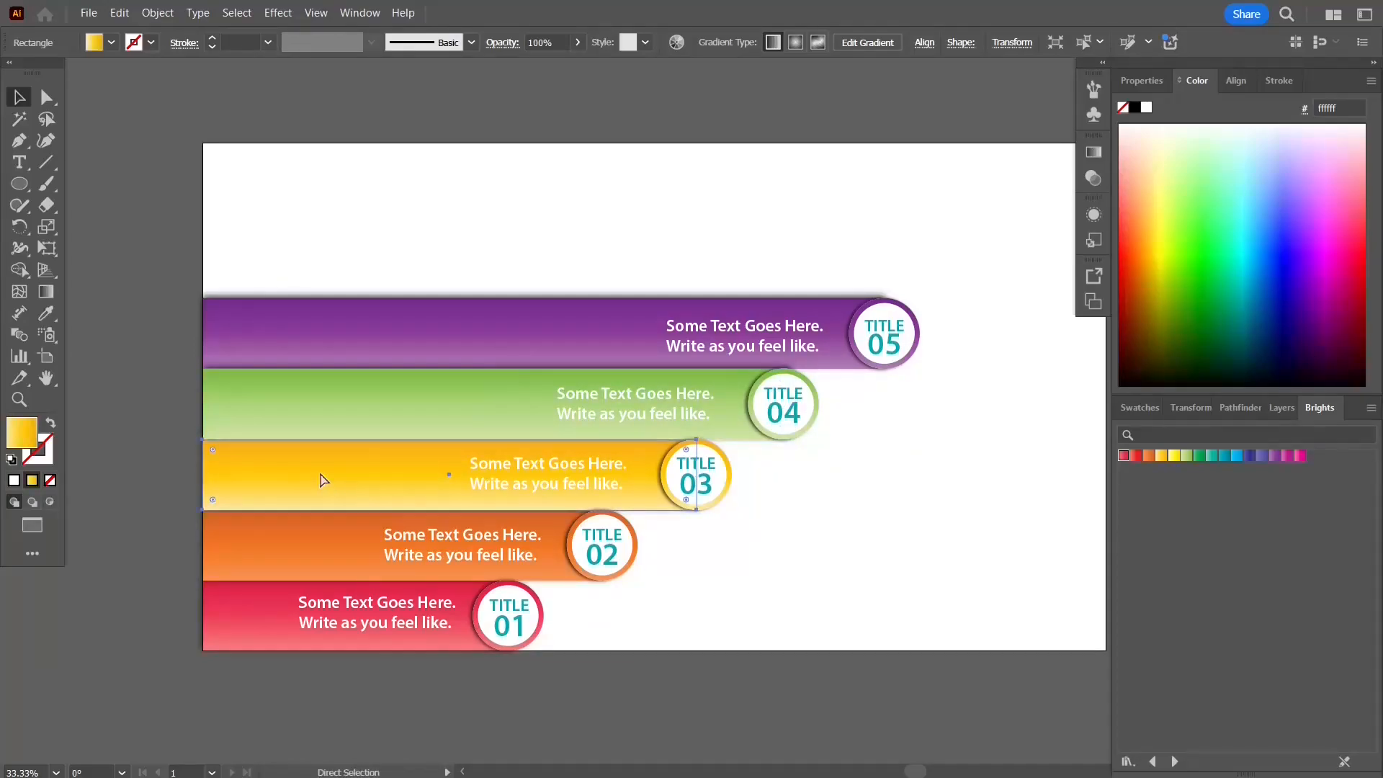
left_click(297, 542)
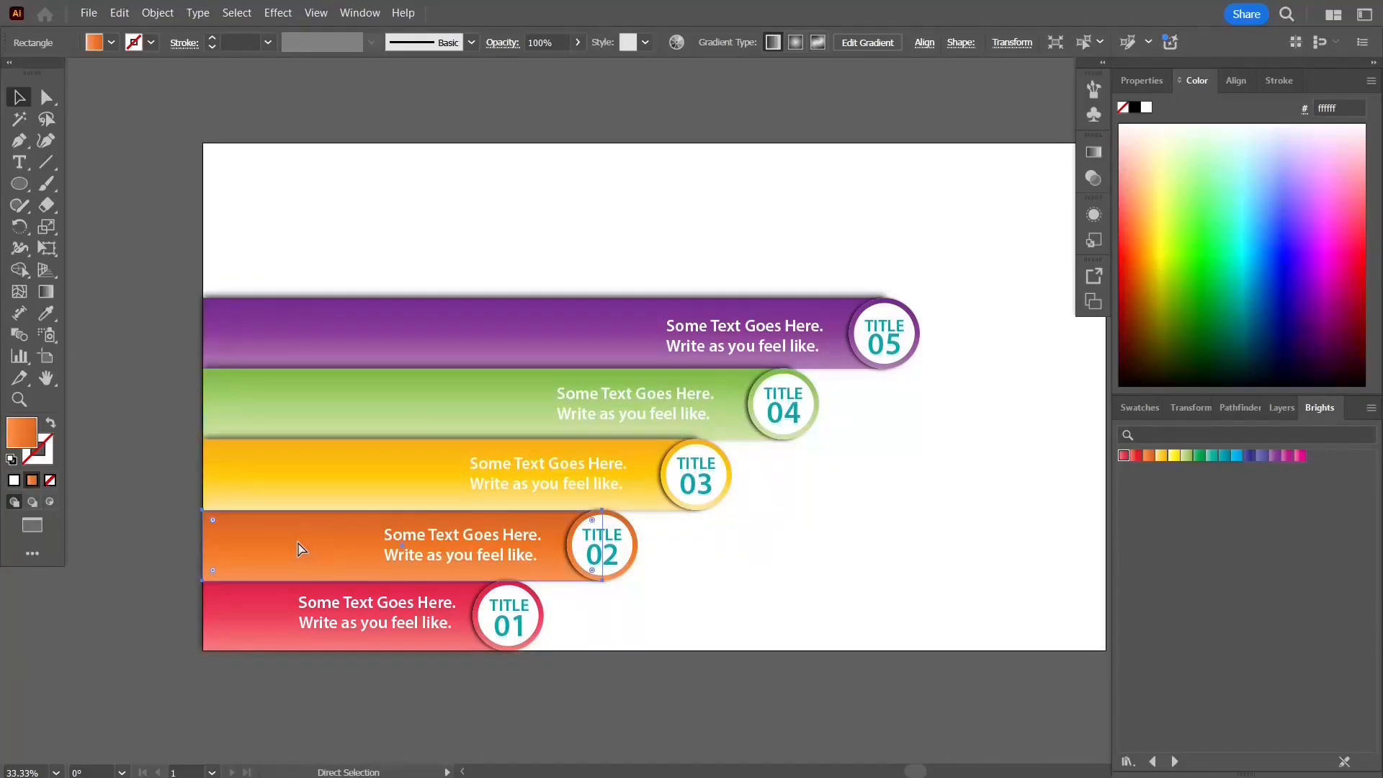
key("v")
left_click(266, 625)
Step: Type the heading '5 - STEP INFOGRAPHIC DESIGN' above the bars, color it pink and enlarge it
key("t")
left_click(334, 194)
type("5 -step")
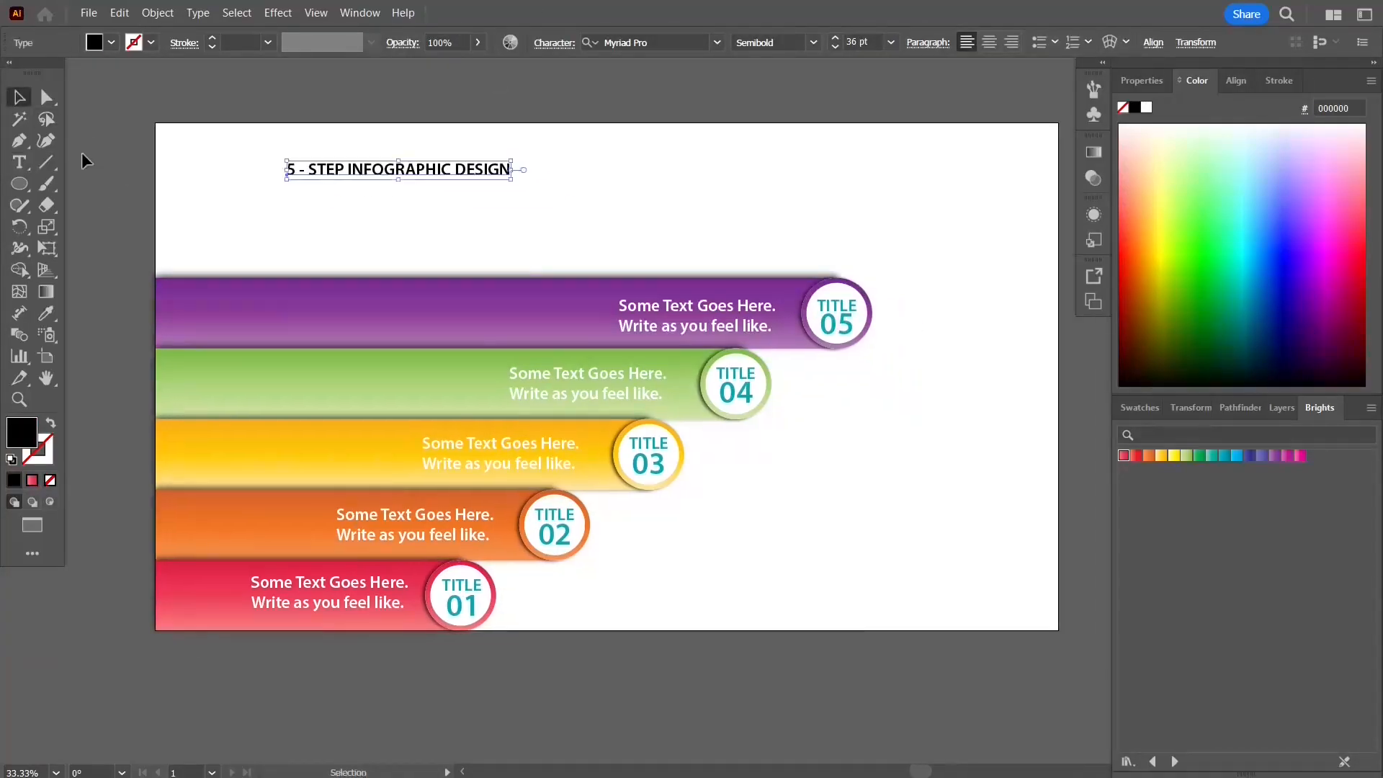
left_click_drag(510, 160, 839, 179)
left_click(1139, 265)
left_click(1299, 322)
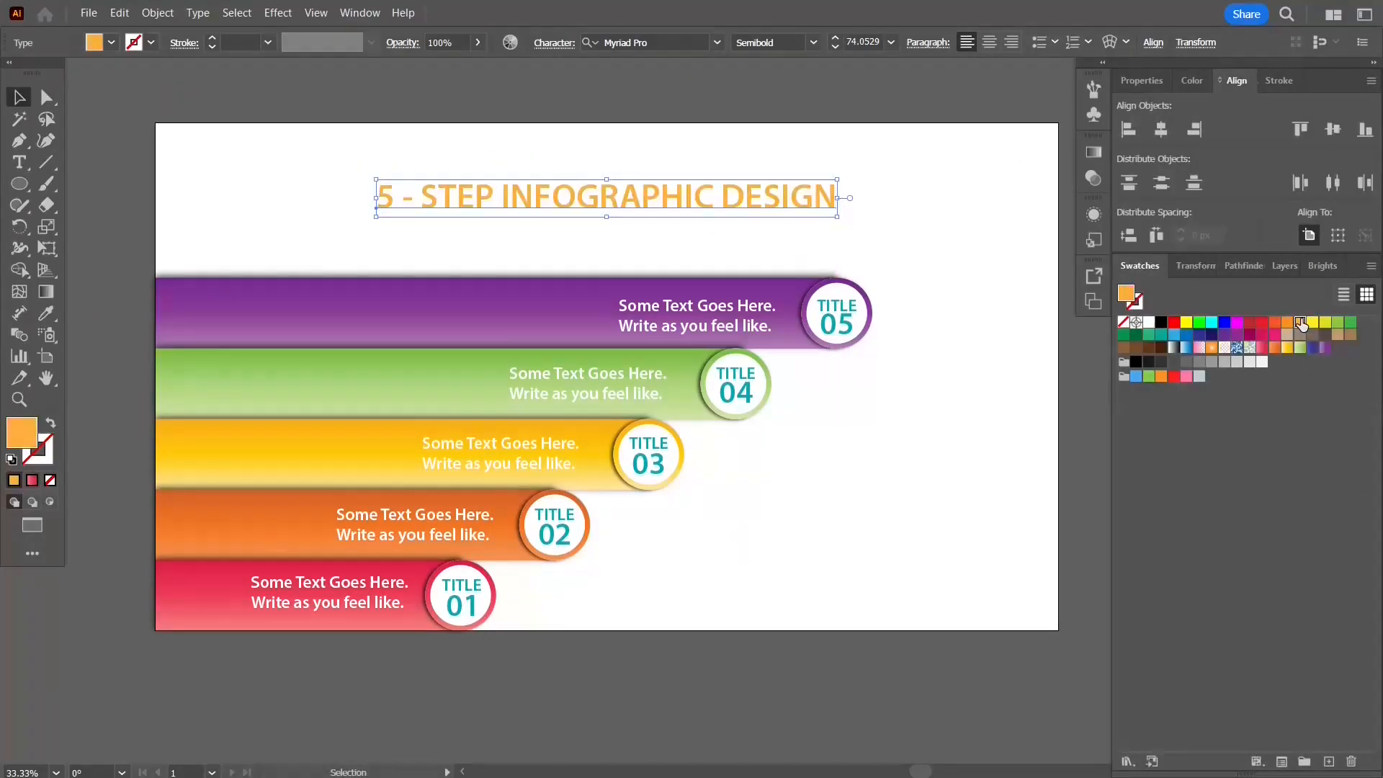
left_click(1350, 322)
left_click(1186, 376)
left_click_drag(837, 216, 902, 221)
Step: Change the heading's font to the FONTSPRING DEMO Regular typeface
left_click(717, 42)
left_click(635, 100)
left_click(456, 329)
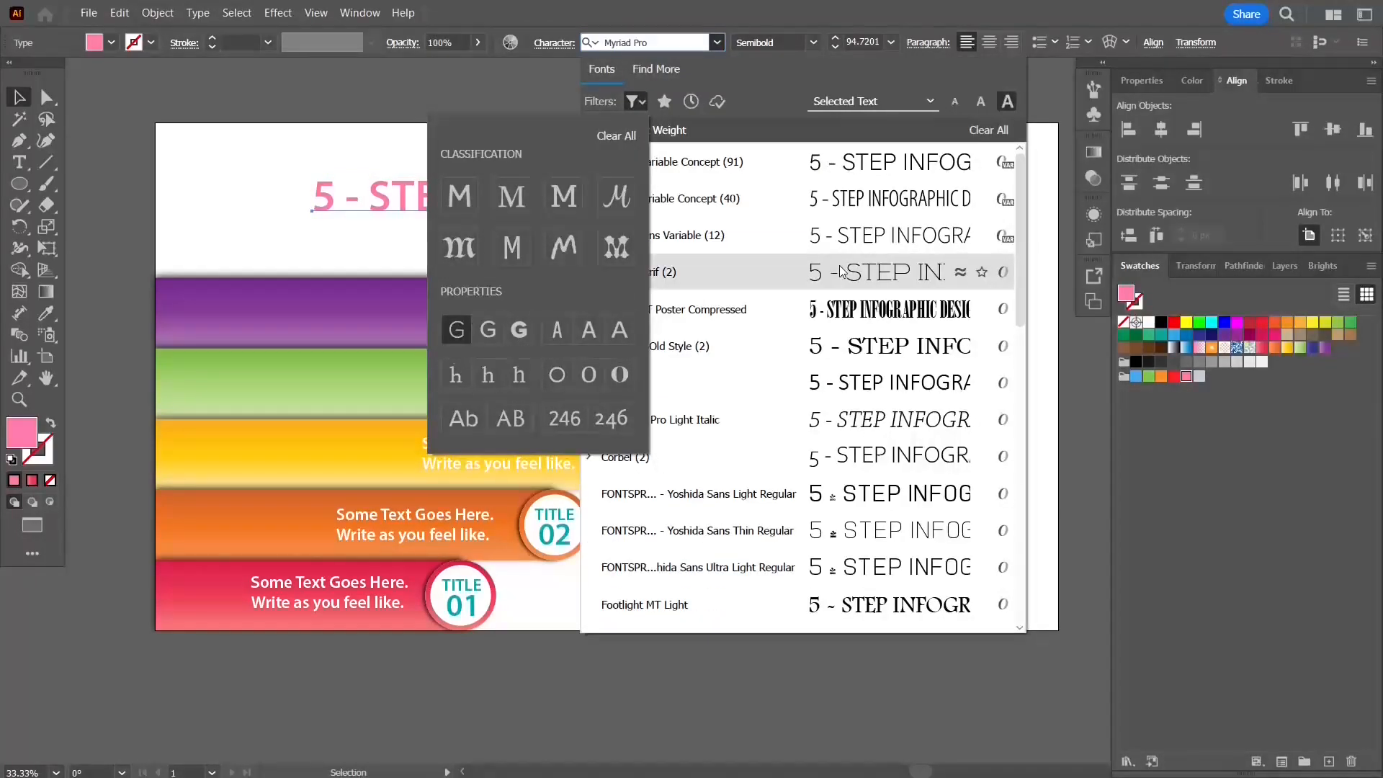
left_click(842, 271)
left_click(875, 568)
Step: Delete the hyphen from the heading after the 5
double_click(366, 202)
key("BackSpace")
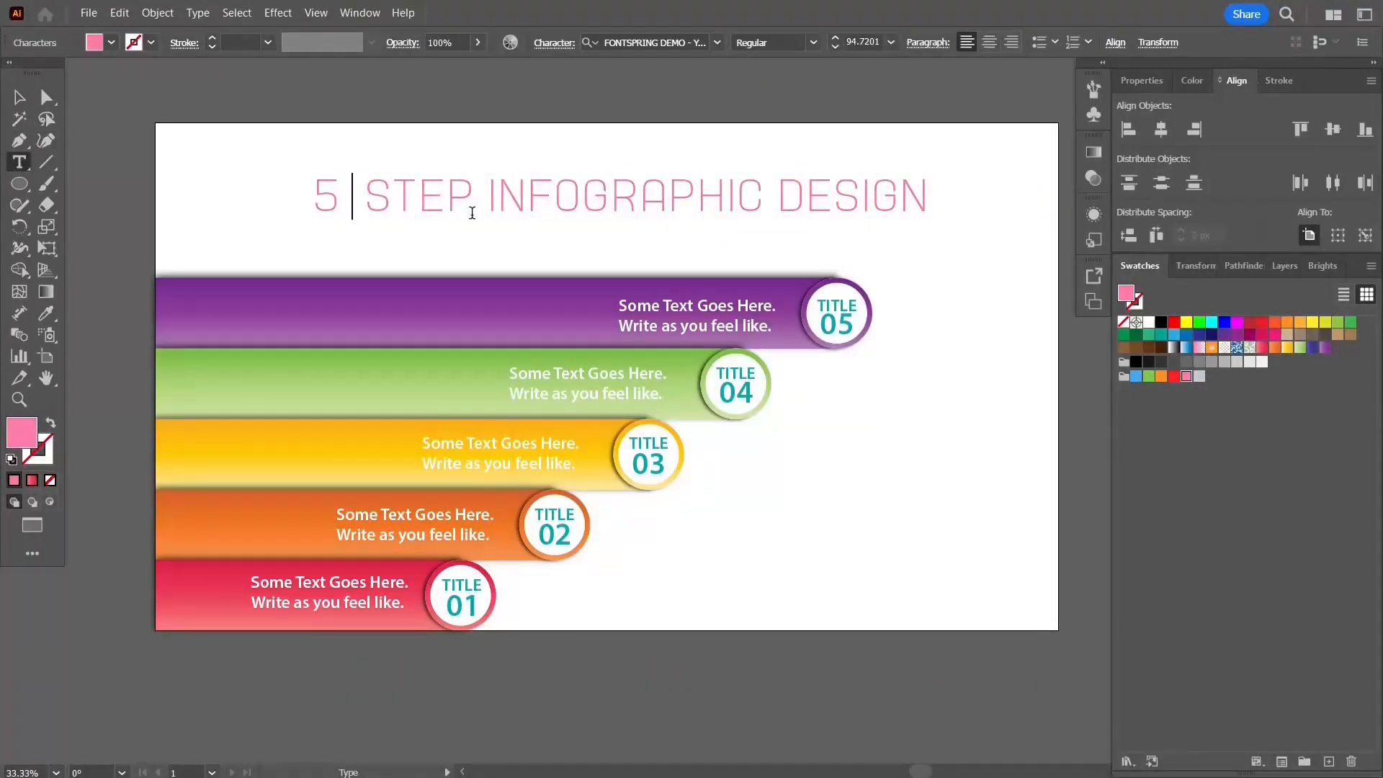
key("Escape")
Step: Type a three-line tagline 'SIMPLE. MODERN. INFO.STYLE.' to the right of the lower bars
key("t")
left_click(798, 461)
type("SIMPLE MODERN")
key("Return")
type("DESIGN")
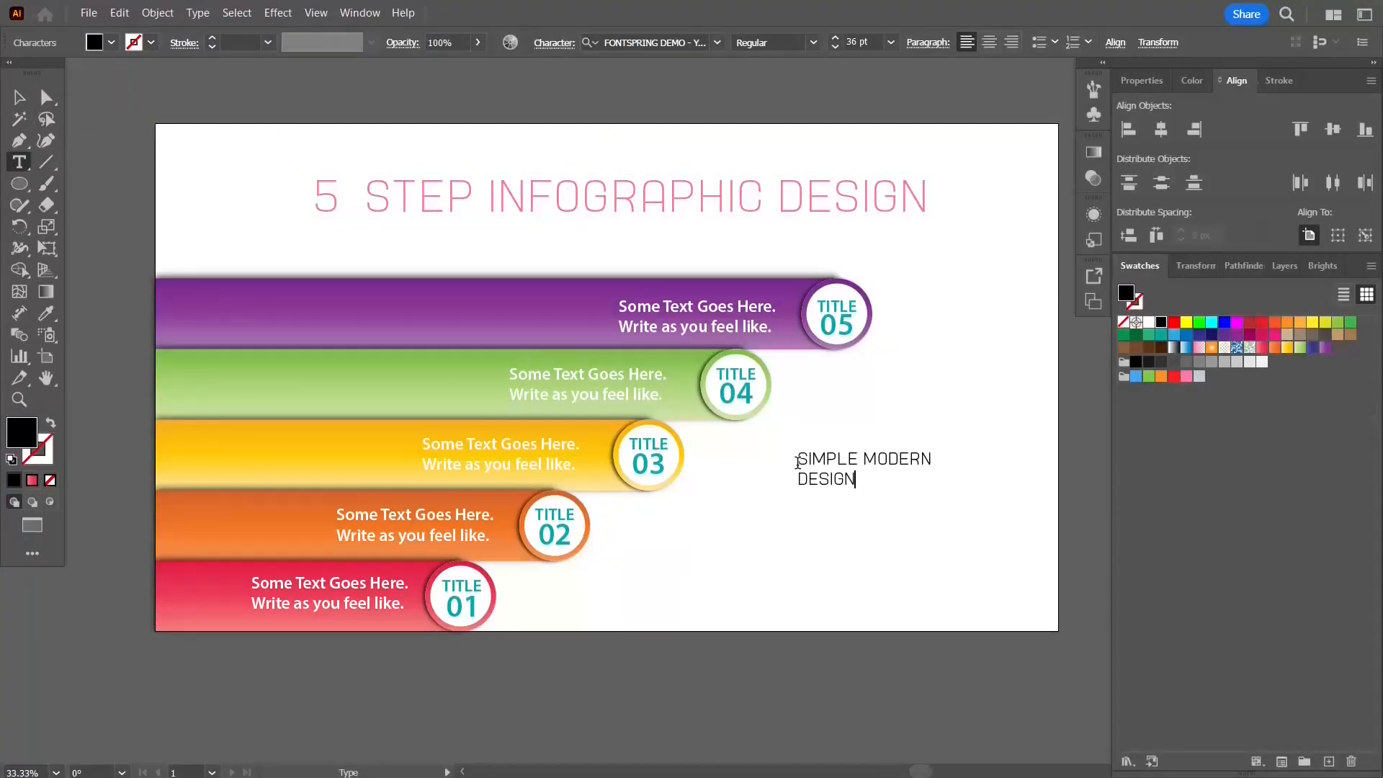
left_click(864, 458)
key("Return")
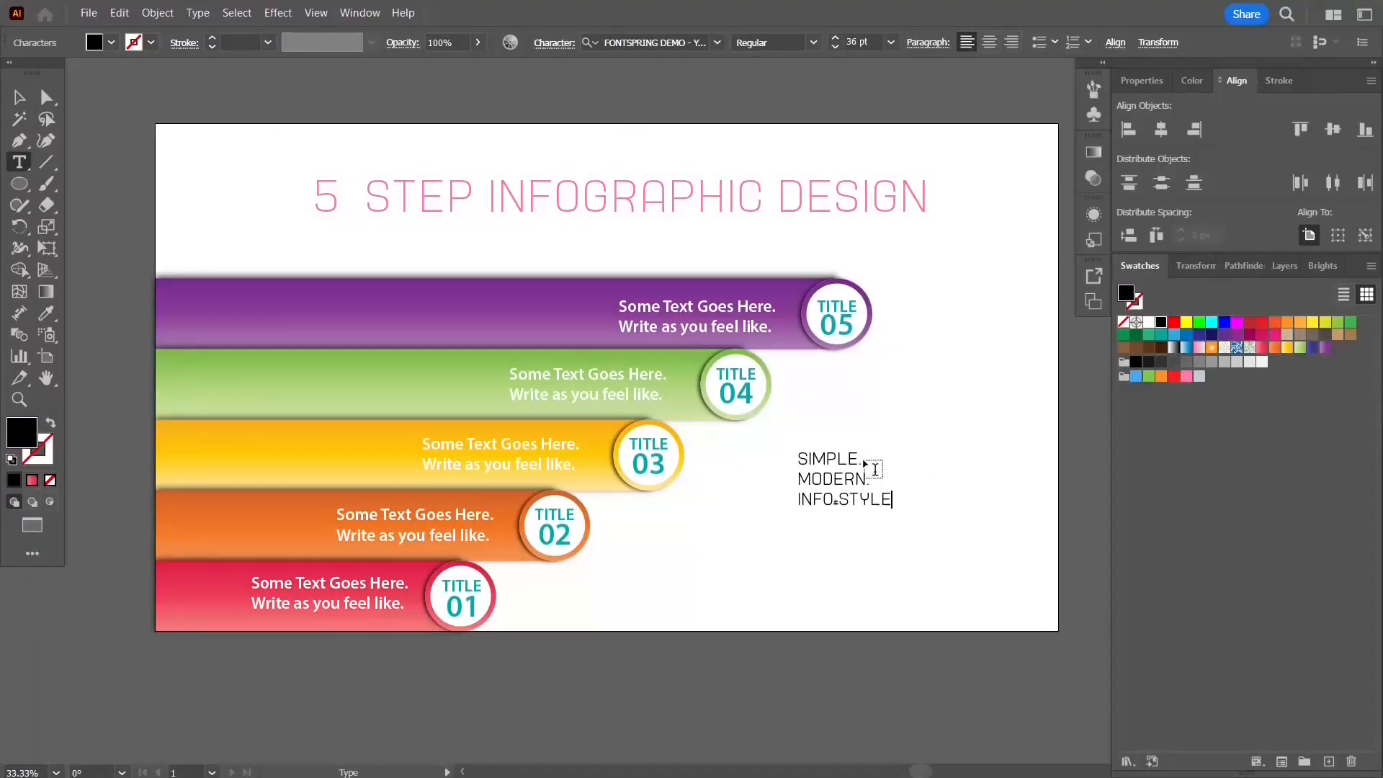
type("LE.")
key("Escape")
Step: Color the tagline pink, enlarge it and move it slightly lower on the right side
left_click(1186, 376)
left_click_drag(895, 509, 972, 553)
mouse_move(913, 535)
left_mouse_down()
mouse_move(982, 590)
mouse_move(913, 558)
left_mouse_up()
left_click(880, 704)
Step: Draw a 1920 × 1080 px rectangle, center it on the artboard and fill it with yellow
key("m")
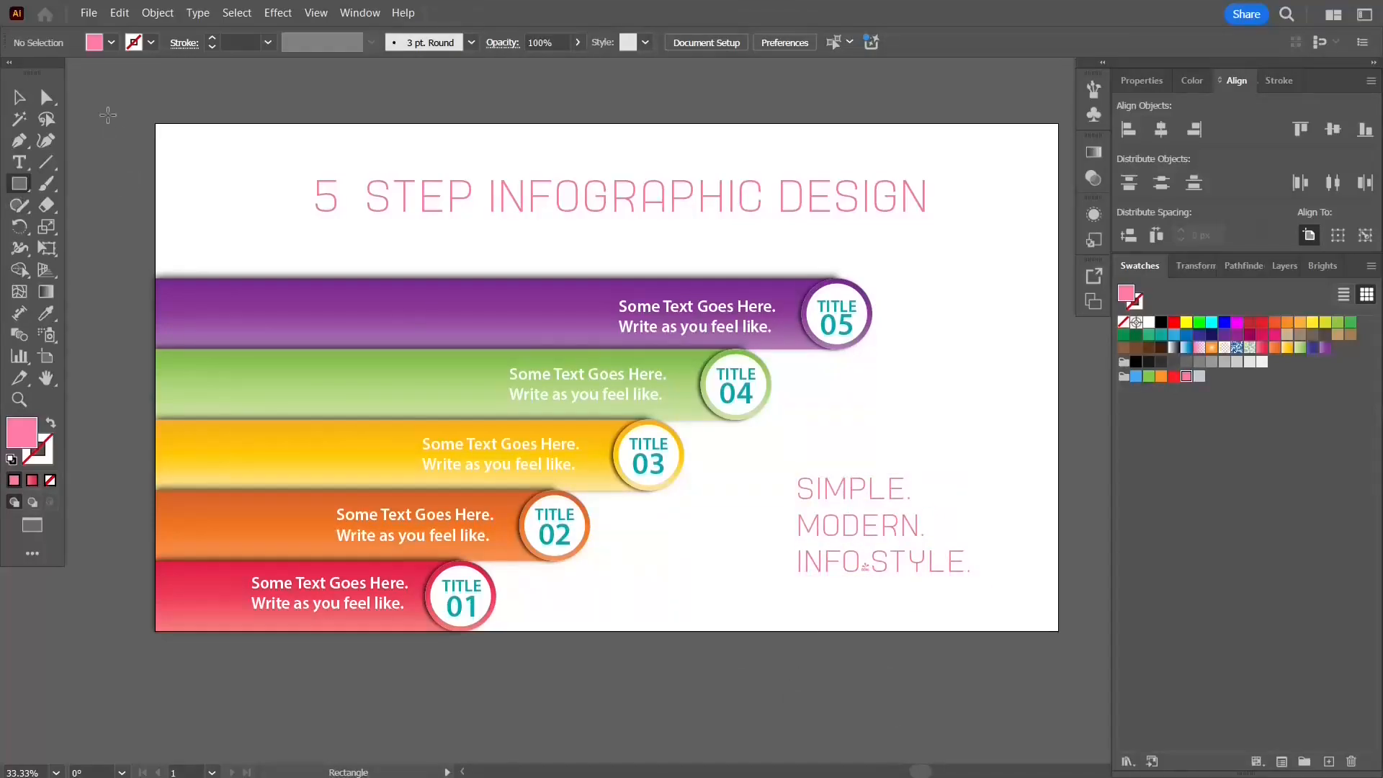
left_click(181, 151)
type("1920")
key("Tab")
type("1080")
key("Return")
left_click(1161, 130)
left_click(1332, 130)
left_click(1312, 322)
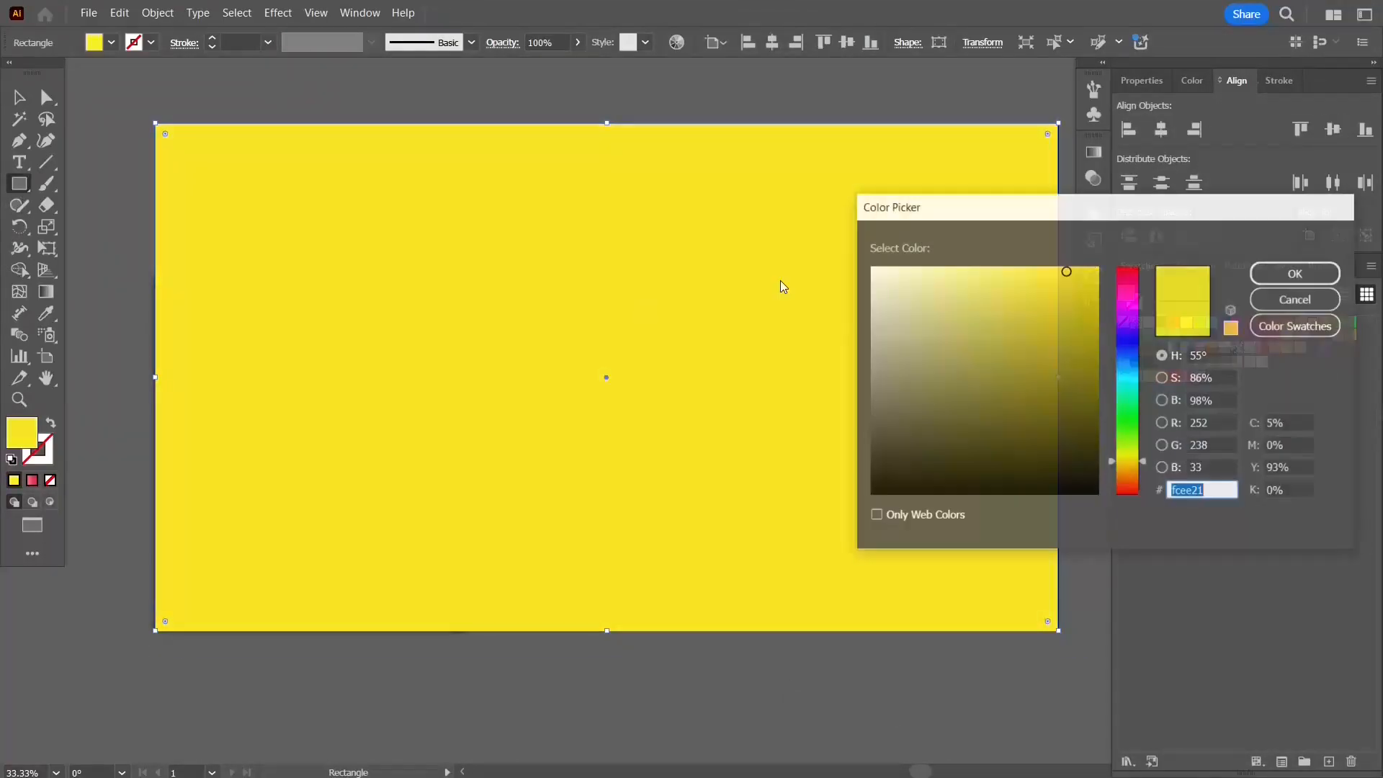